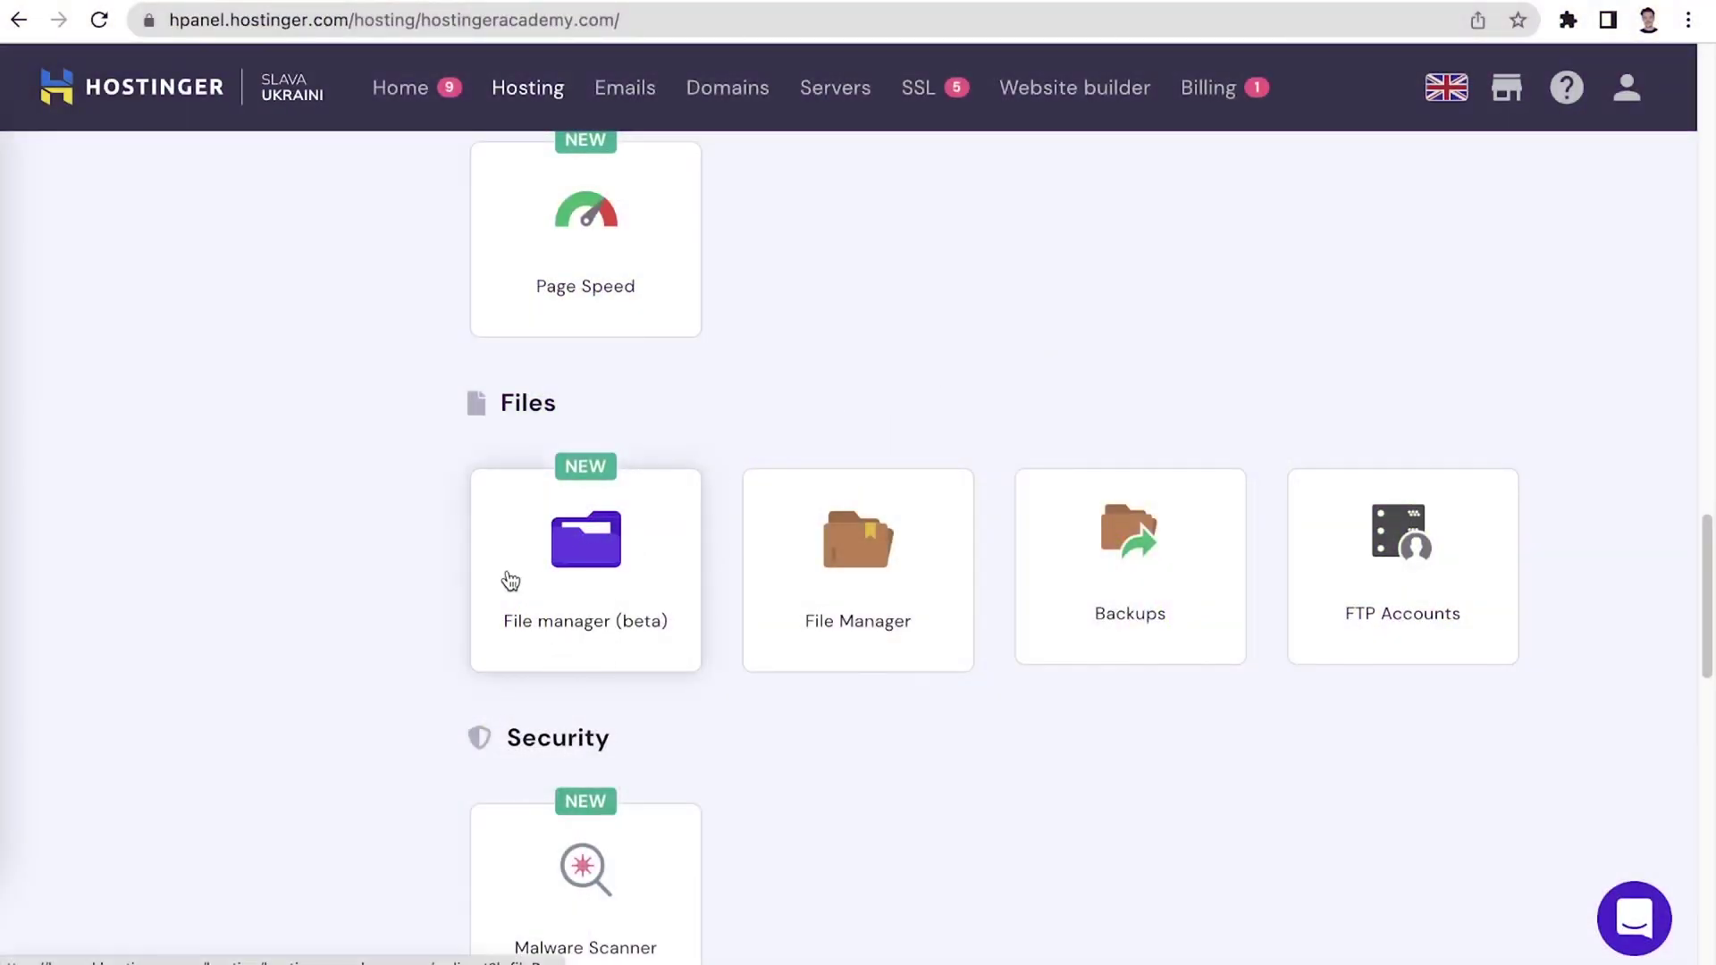
Set WP_DEBUG to true in the wp-config.php file of public_html using File manager (beta), and save the file
left_click(638, 547)
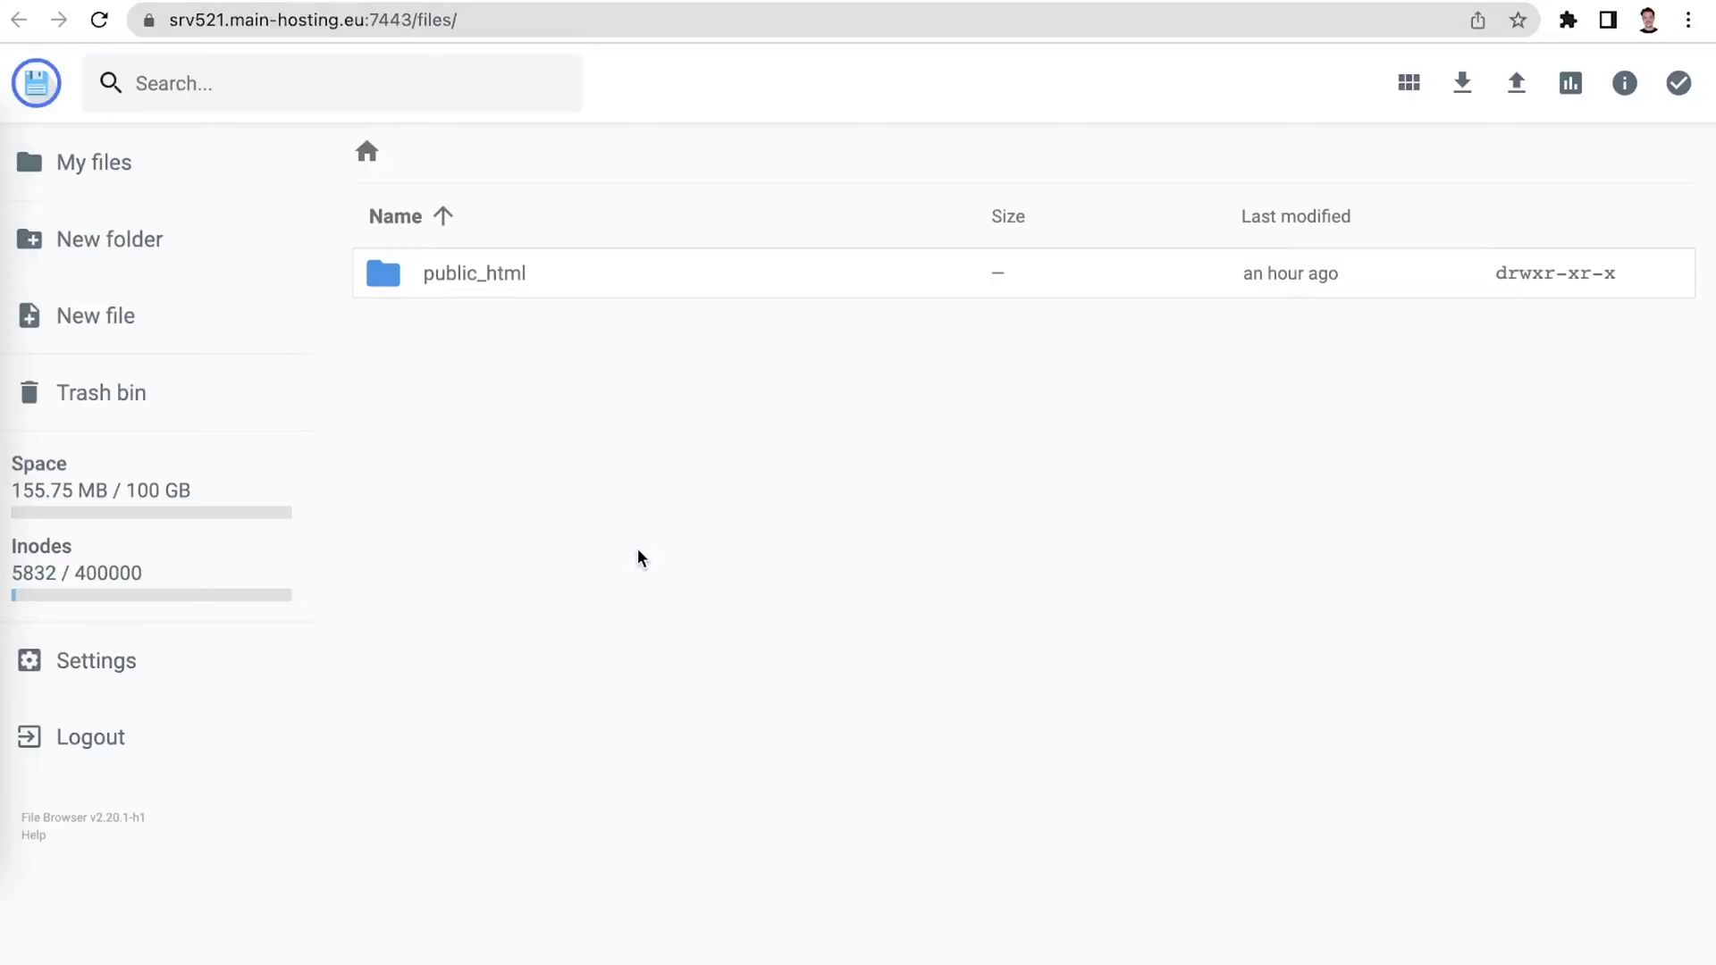
double_click(592, 299)
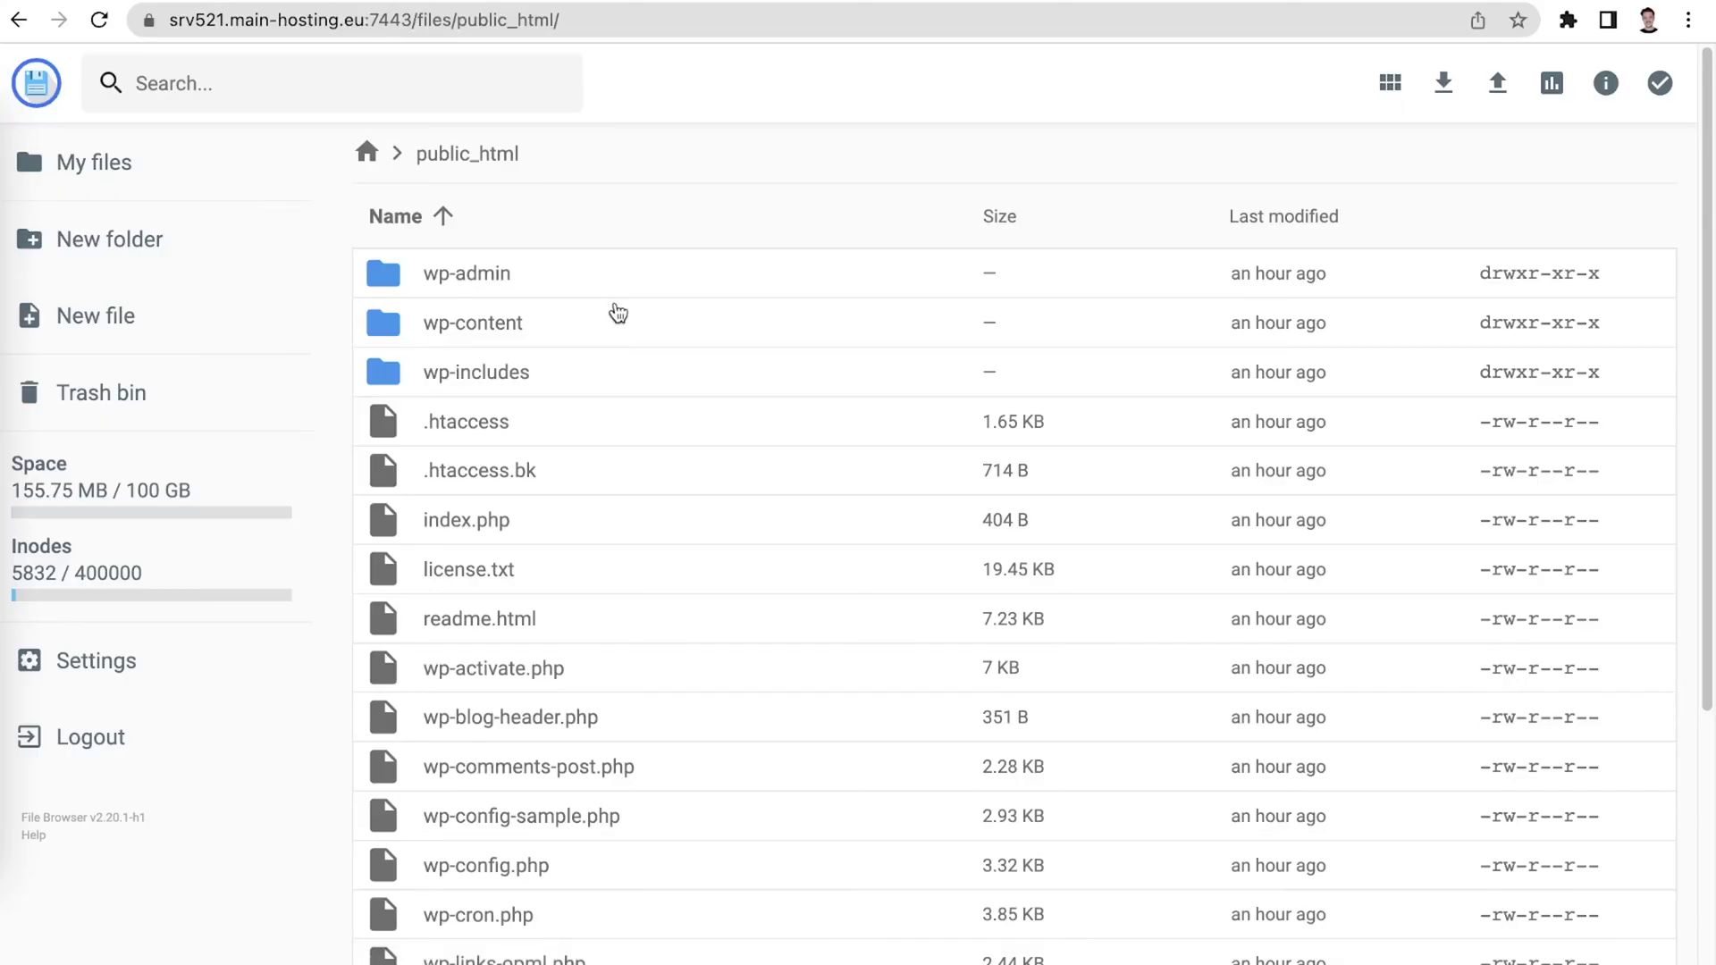
double_click(478, 866)
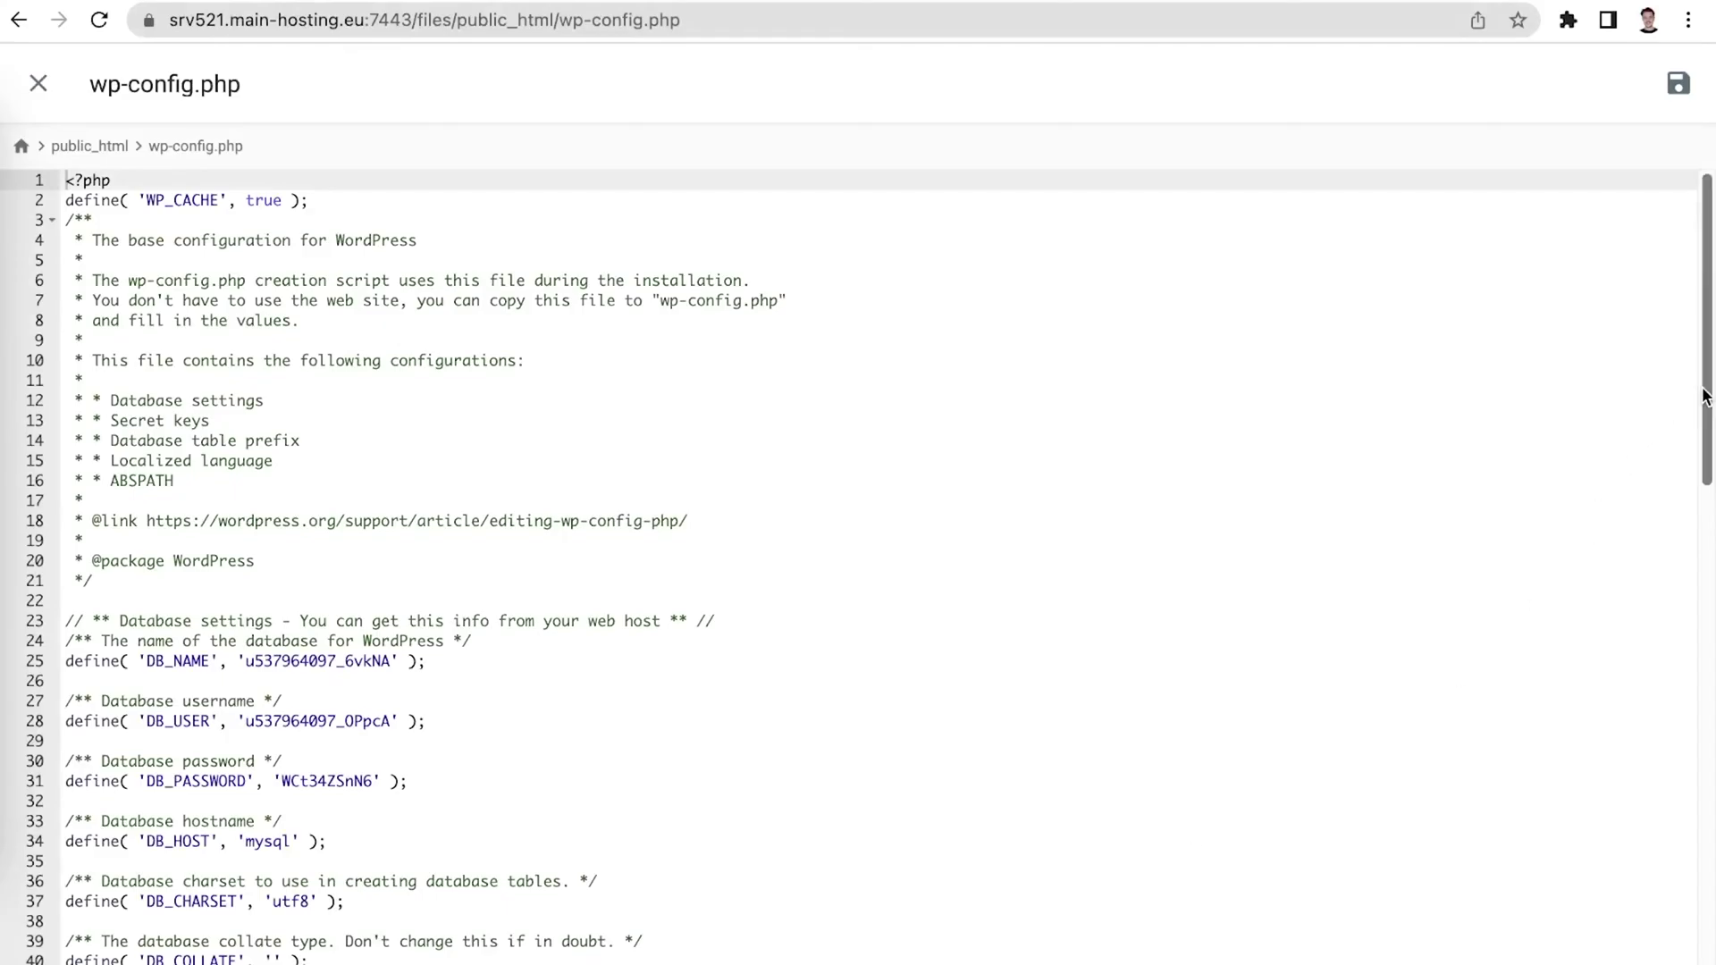
left_click_drag(1706, 402, 1649, 885)
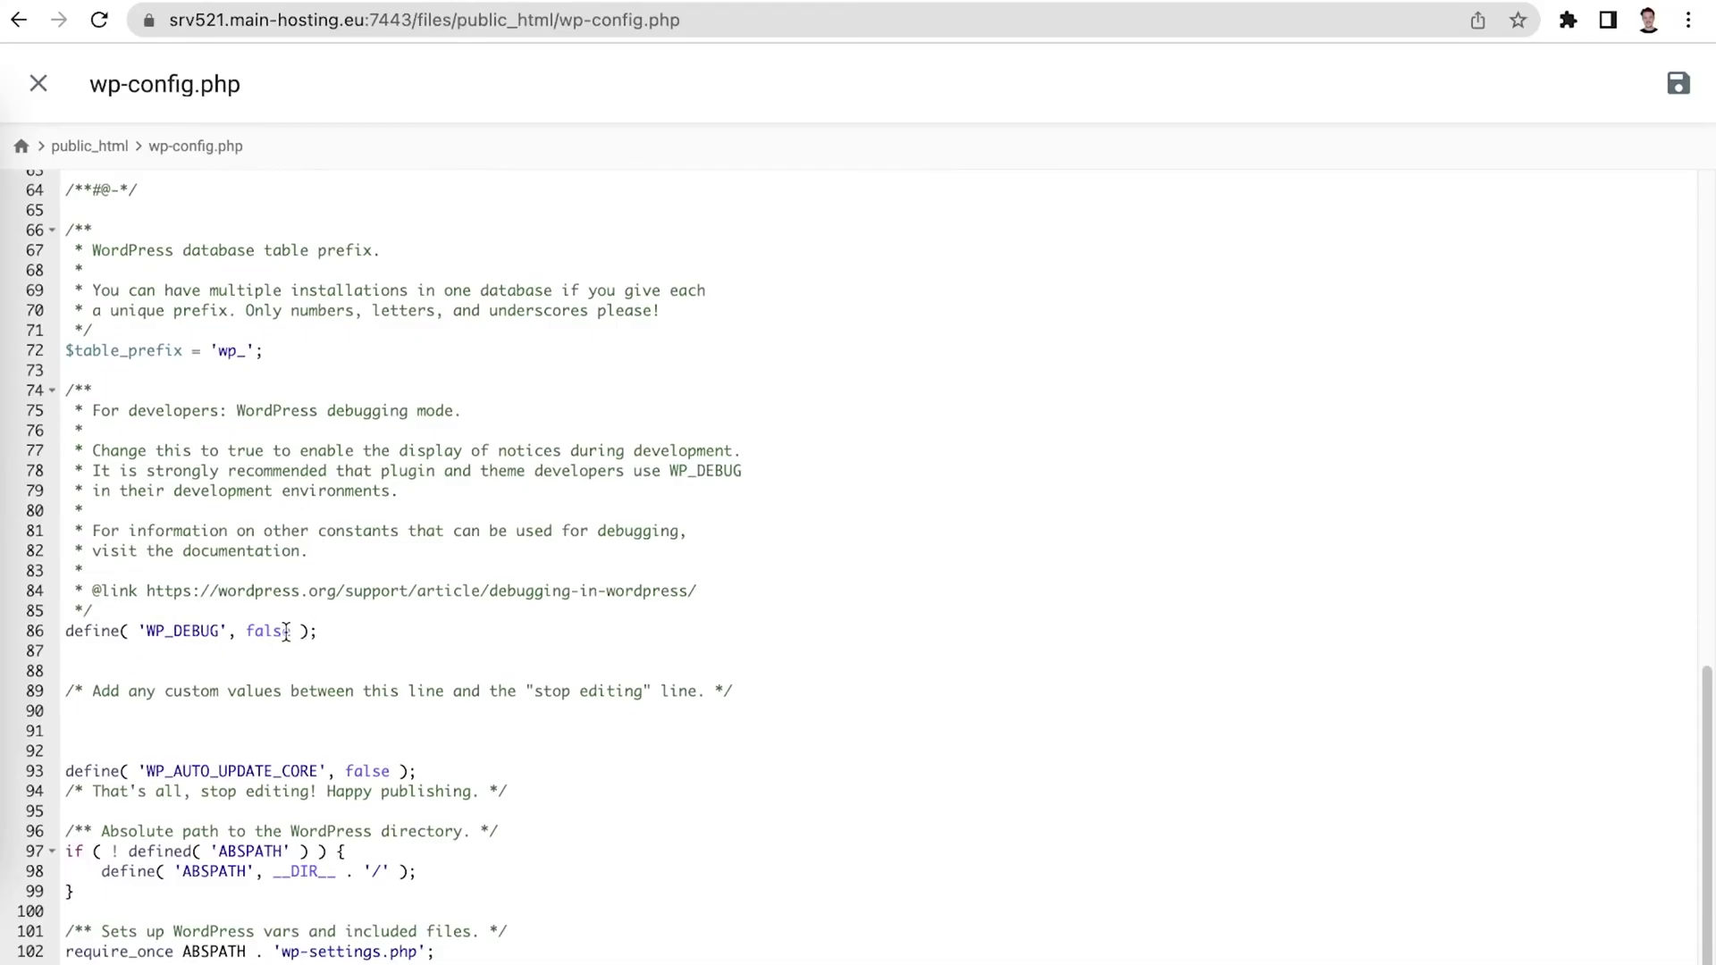
left_click_drag(286, 632, 253, 634)
type("true")
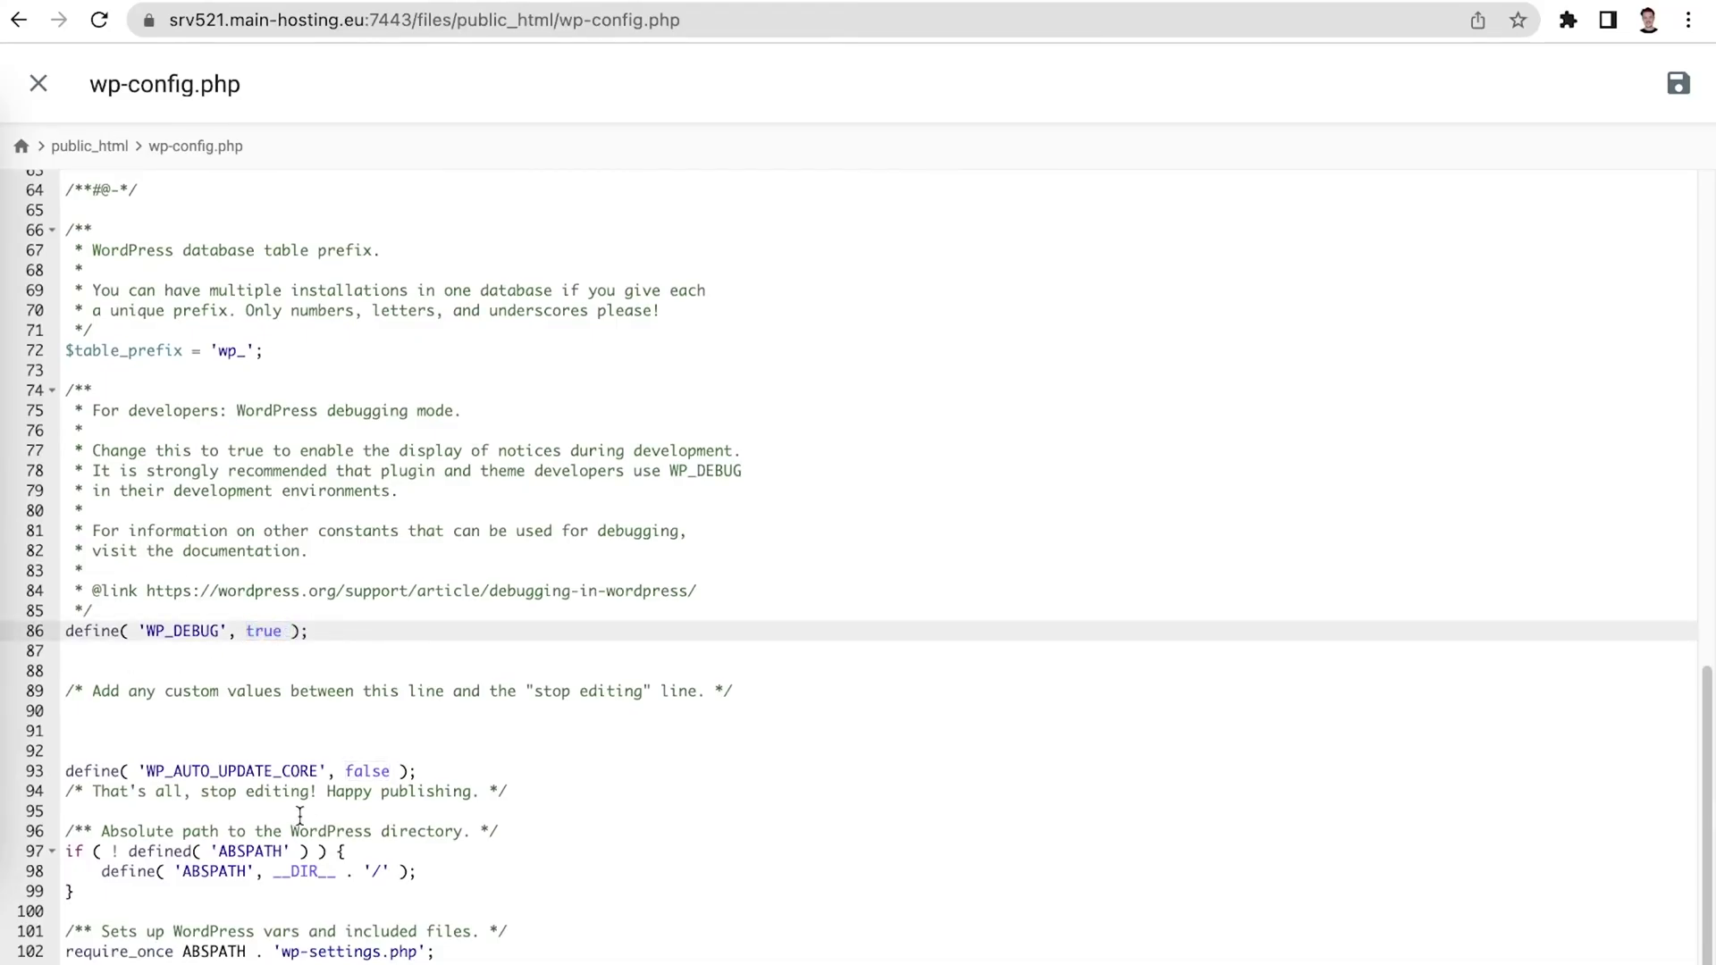
left_click(873, 722)
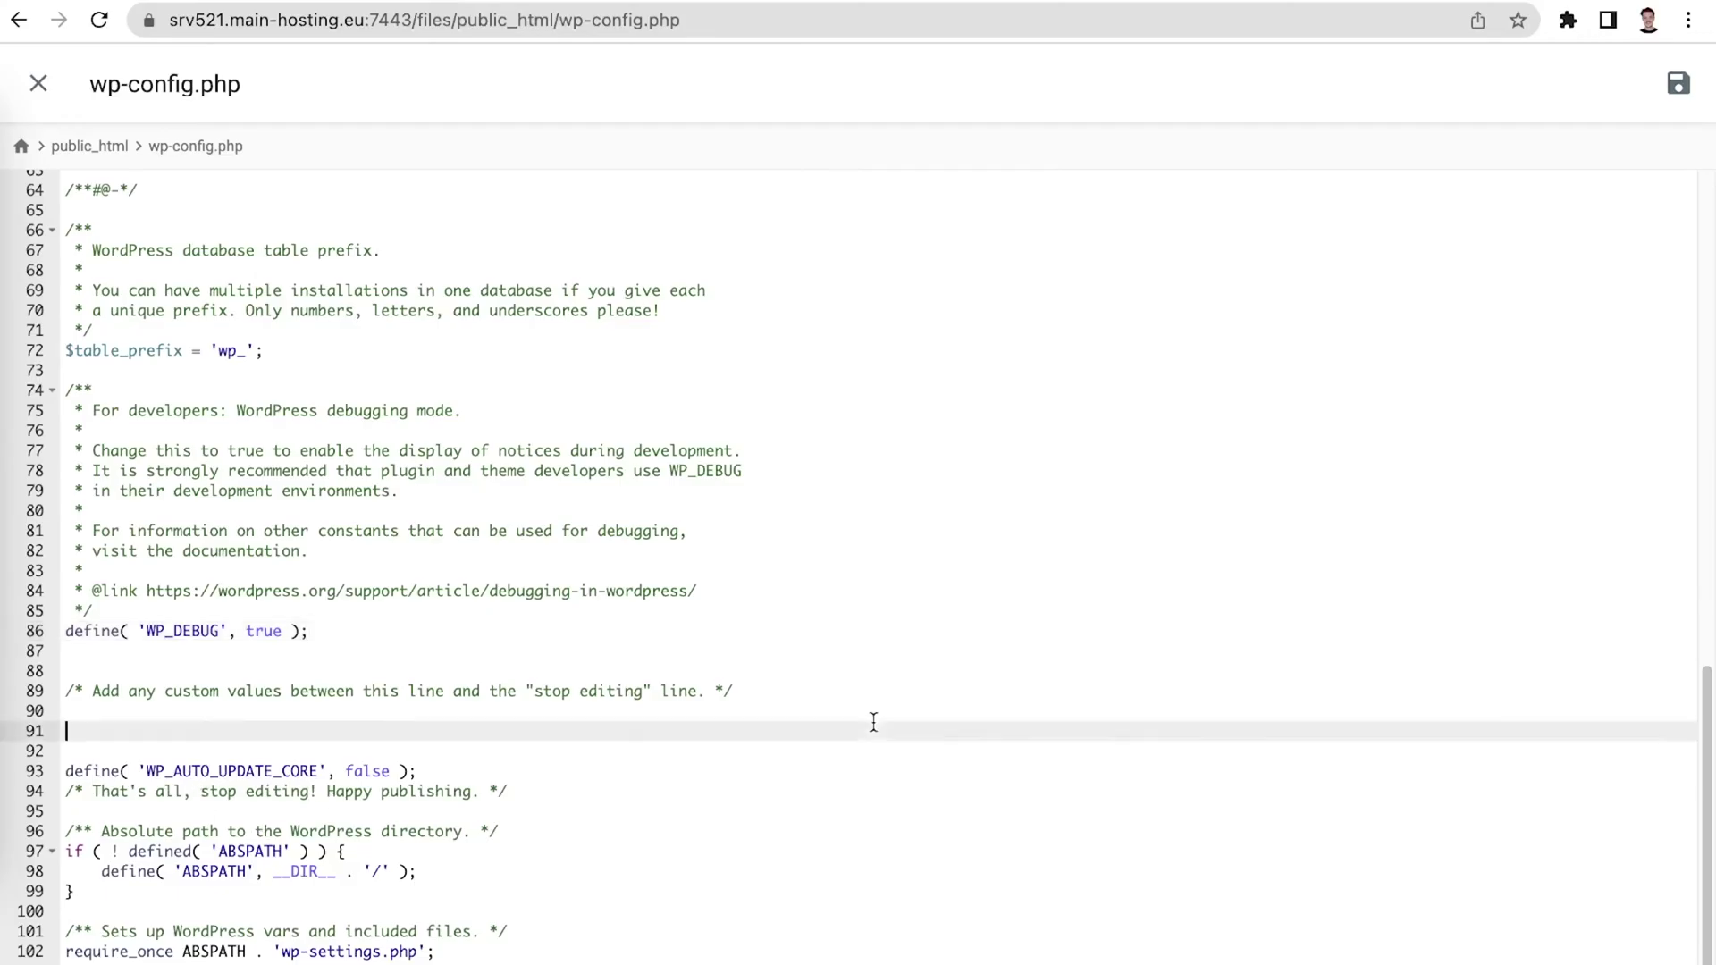
left_click(1680, 89)
Enable the displayErrors and logErrors PHP options in hPanel's PHP Configuration for hostingeracademy.com and save them
left_click(814, 1)
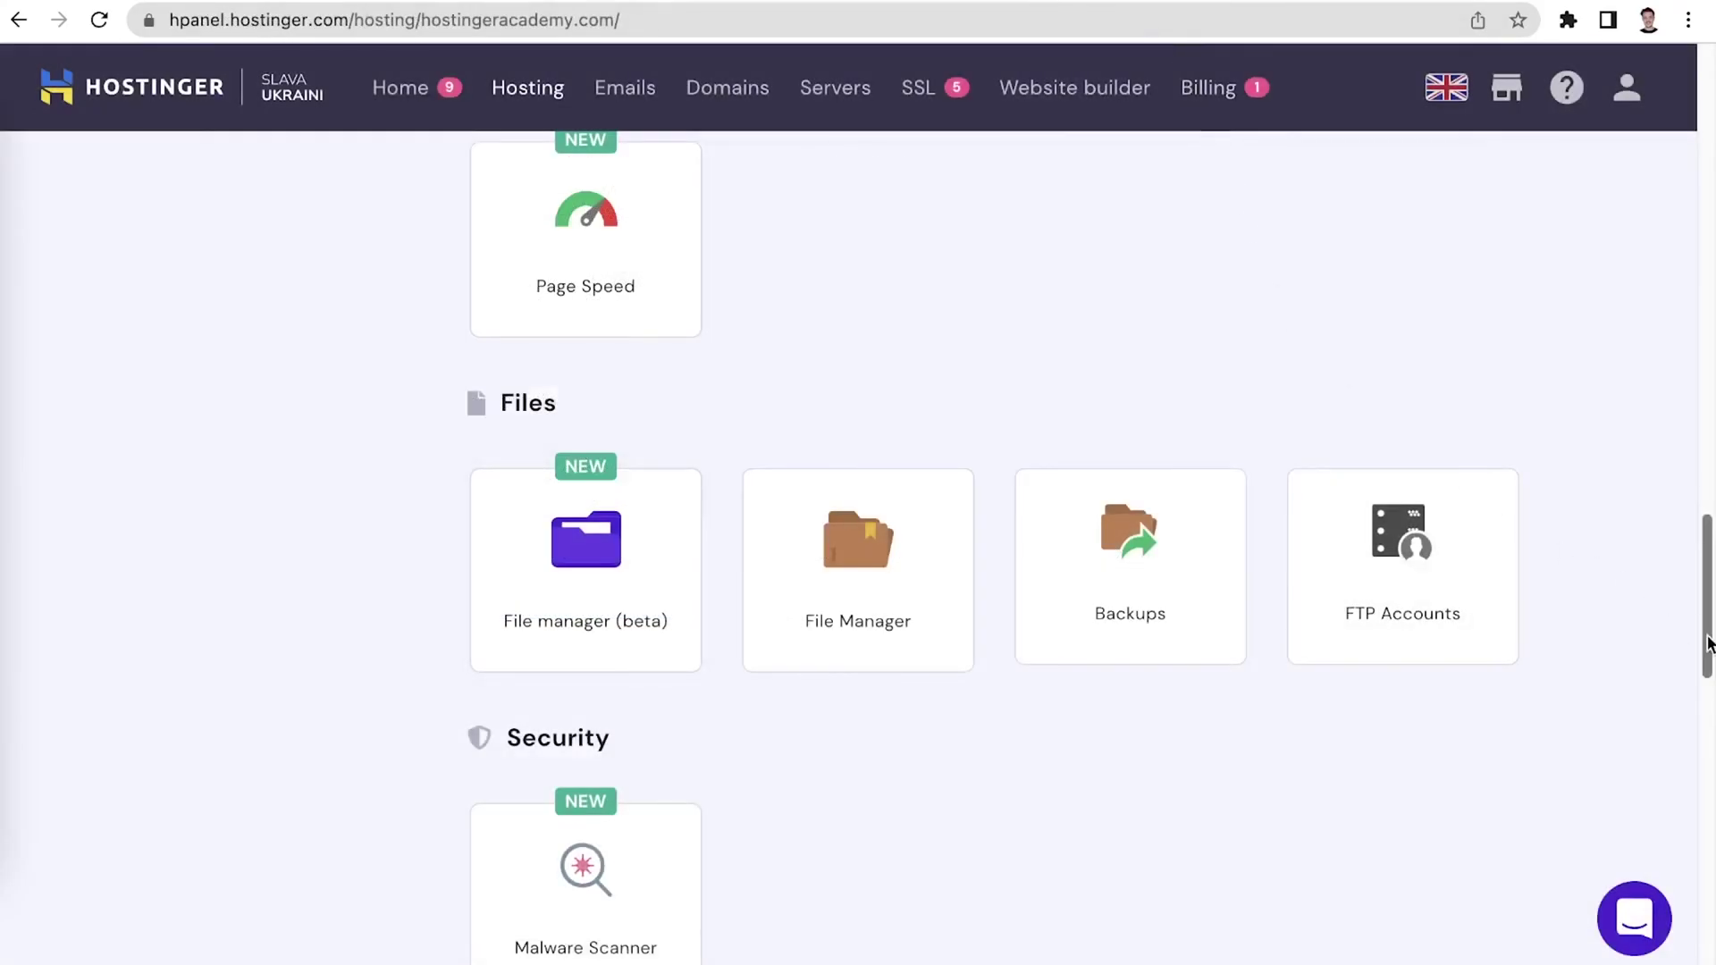
left_click_drag(1707, 644, 1698, 853)
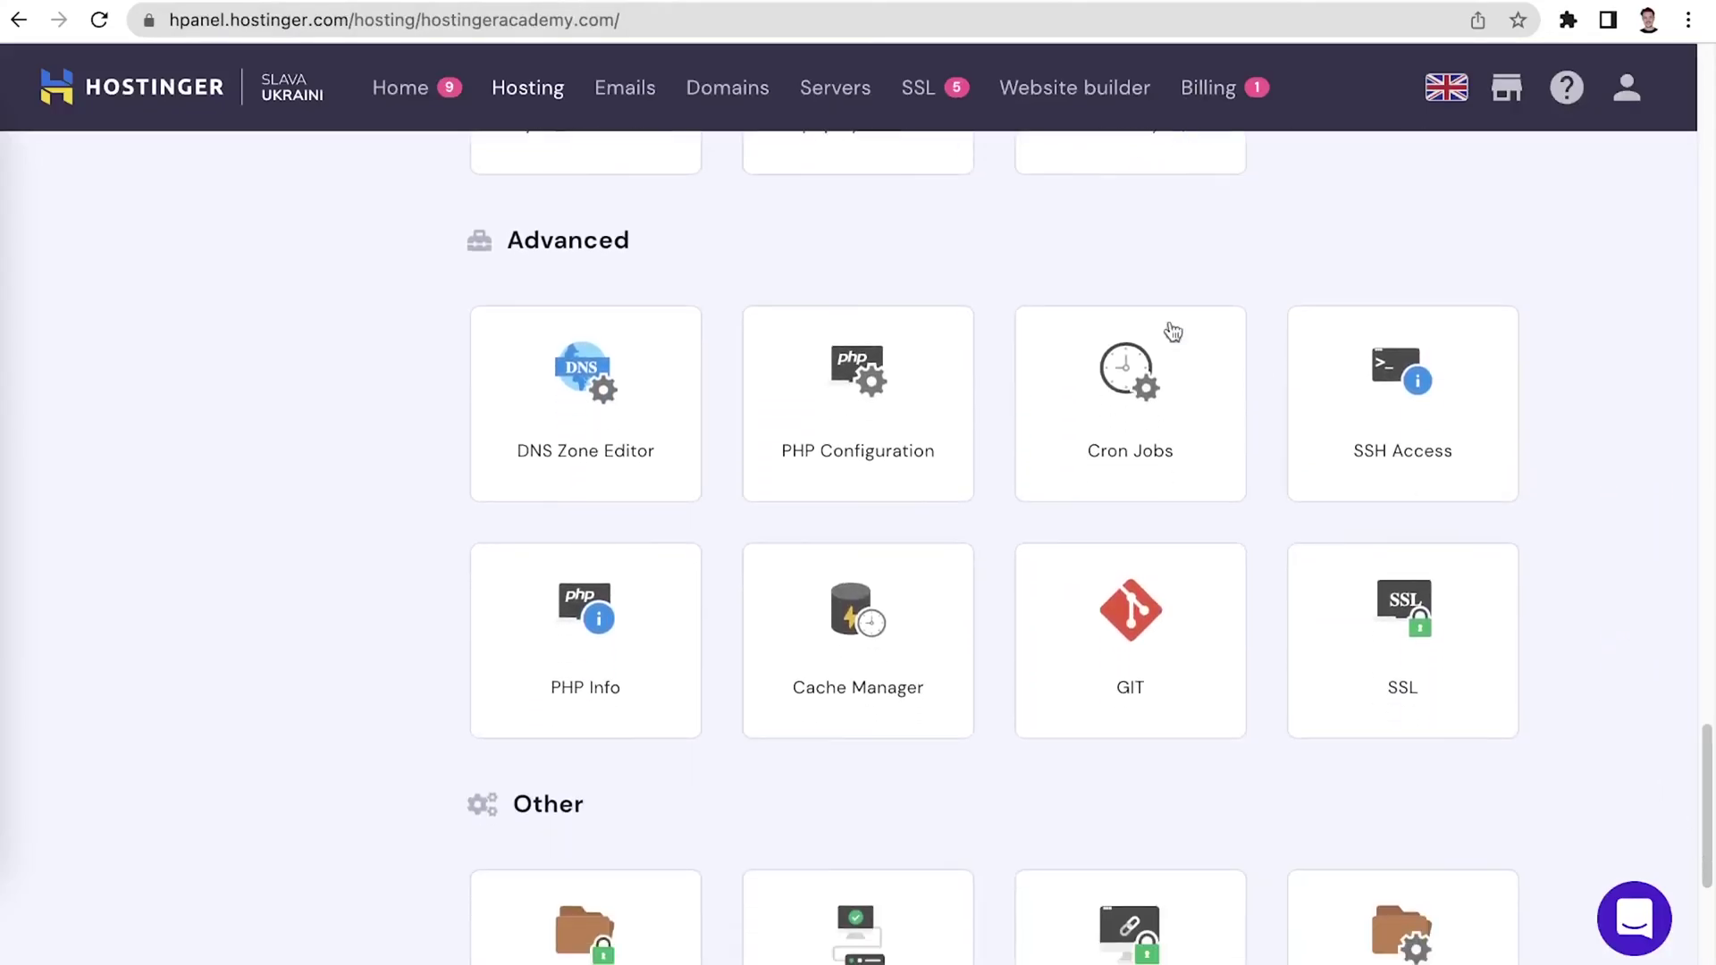
left_click(838, 409)
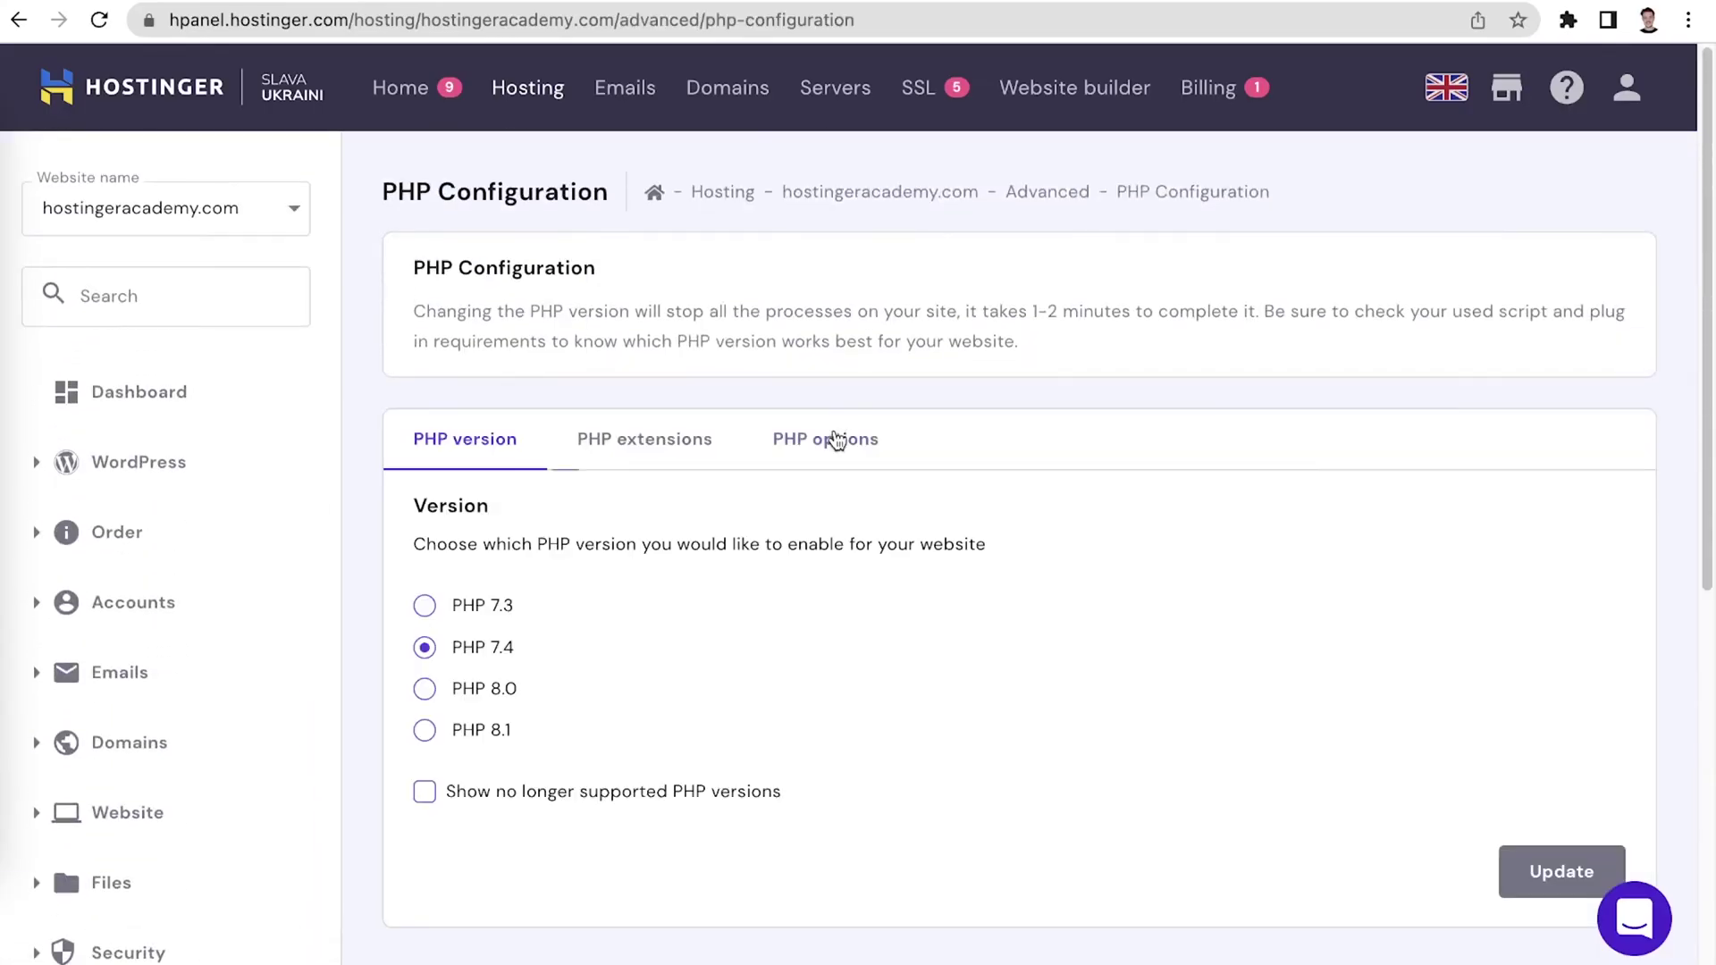
left_click(835, 441)
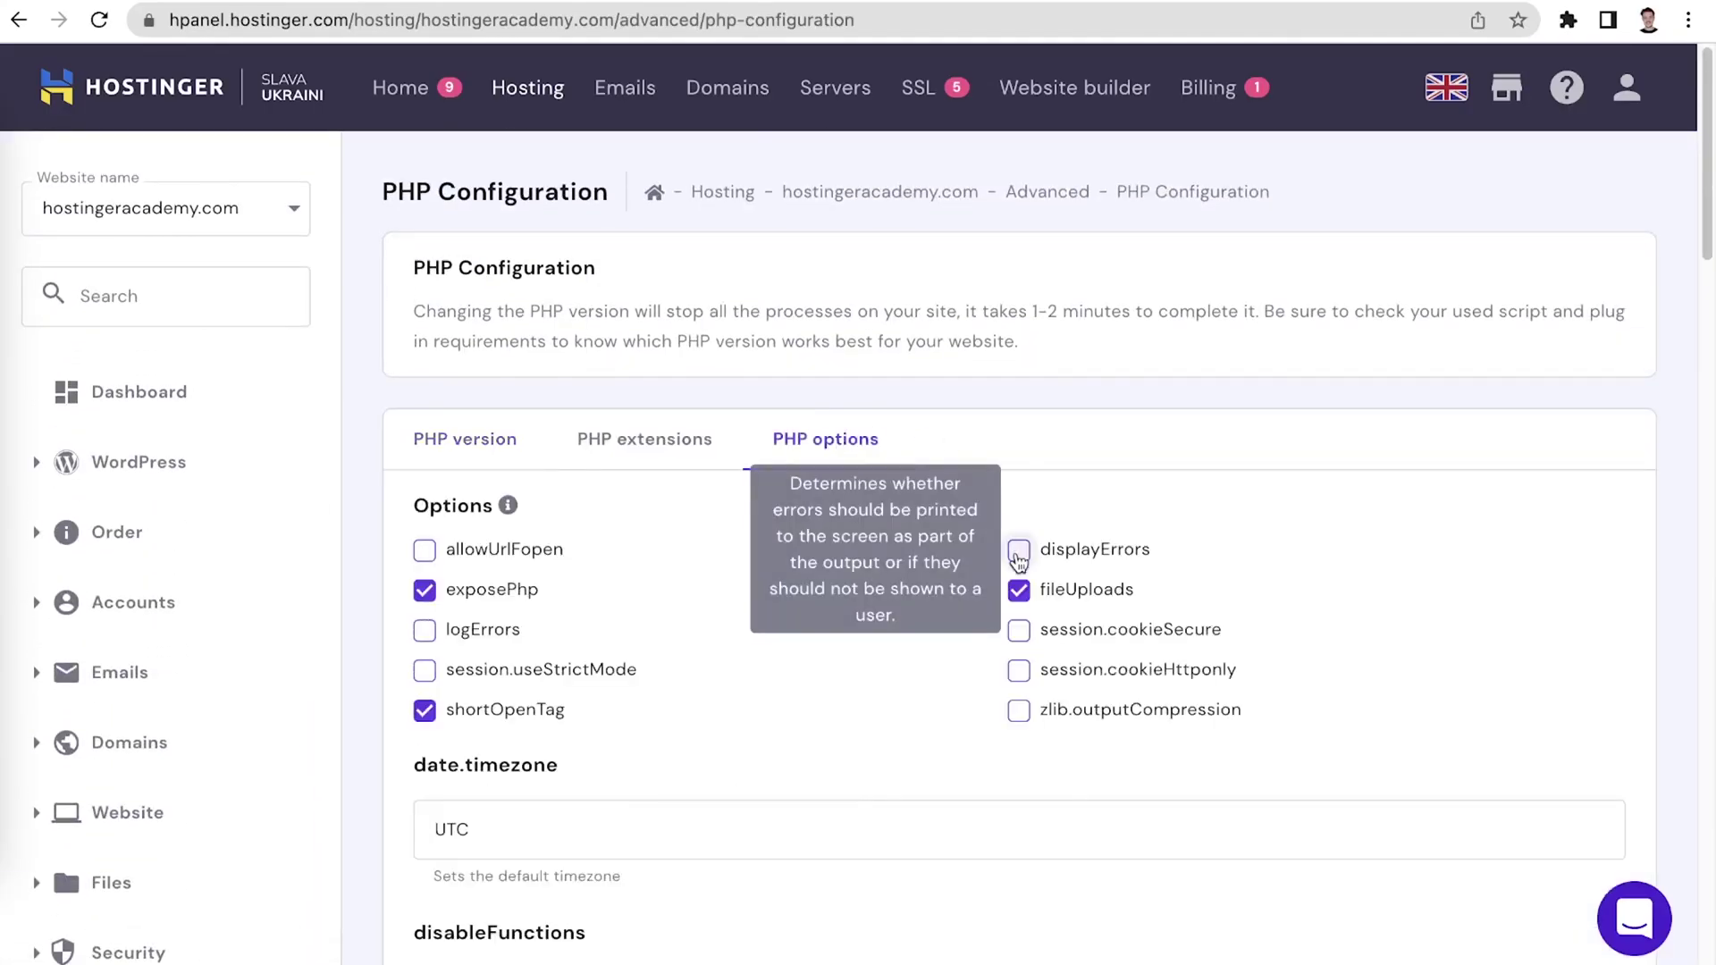
left_click(1017, 553)
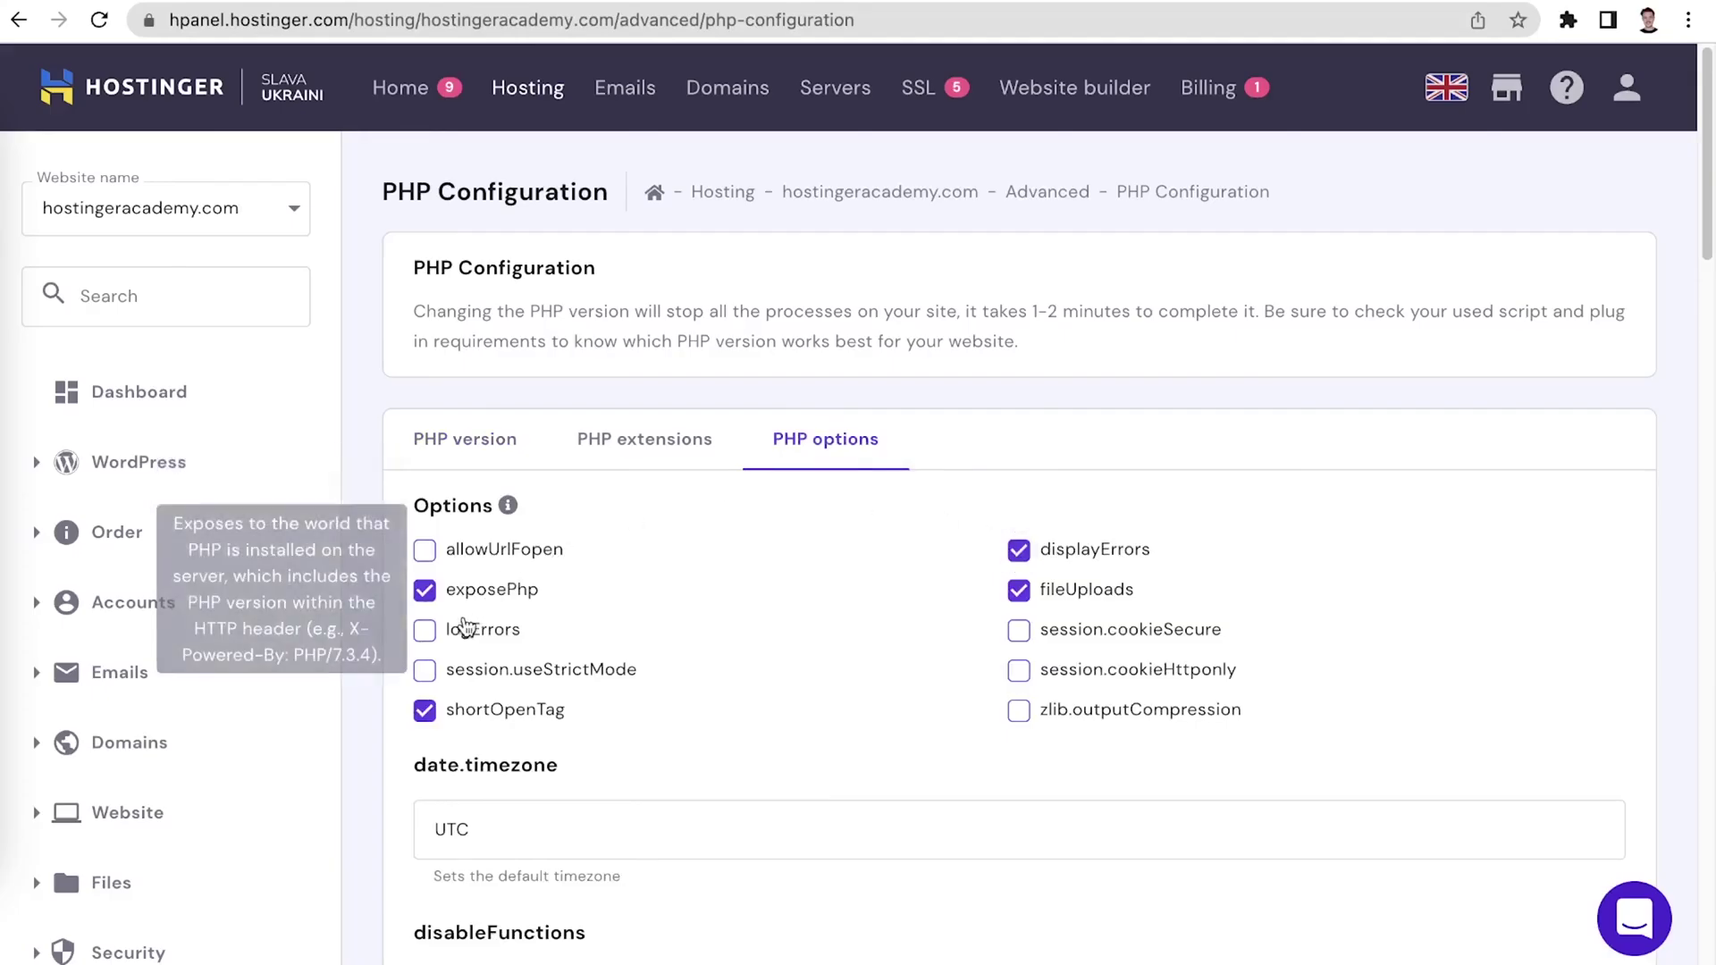
left_click(432, 636)
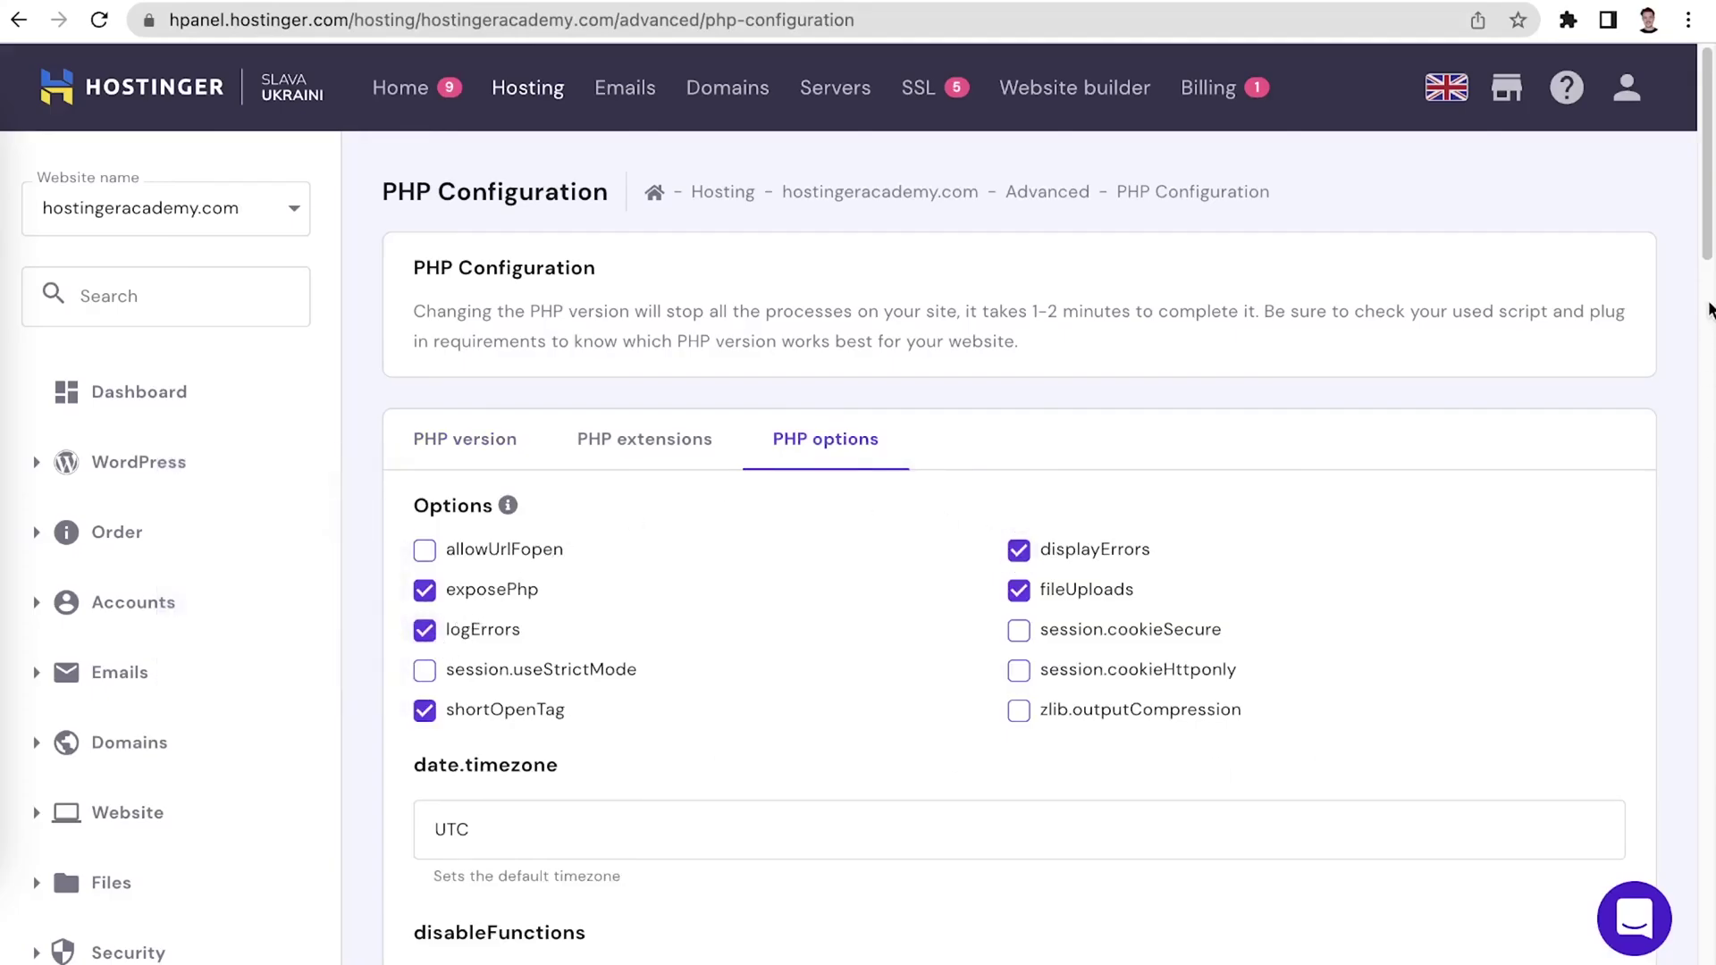
left_click_drag(1703, 269, 1707, 960)
left_click(1581, 812)
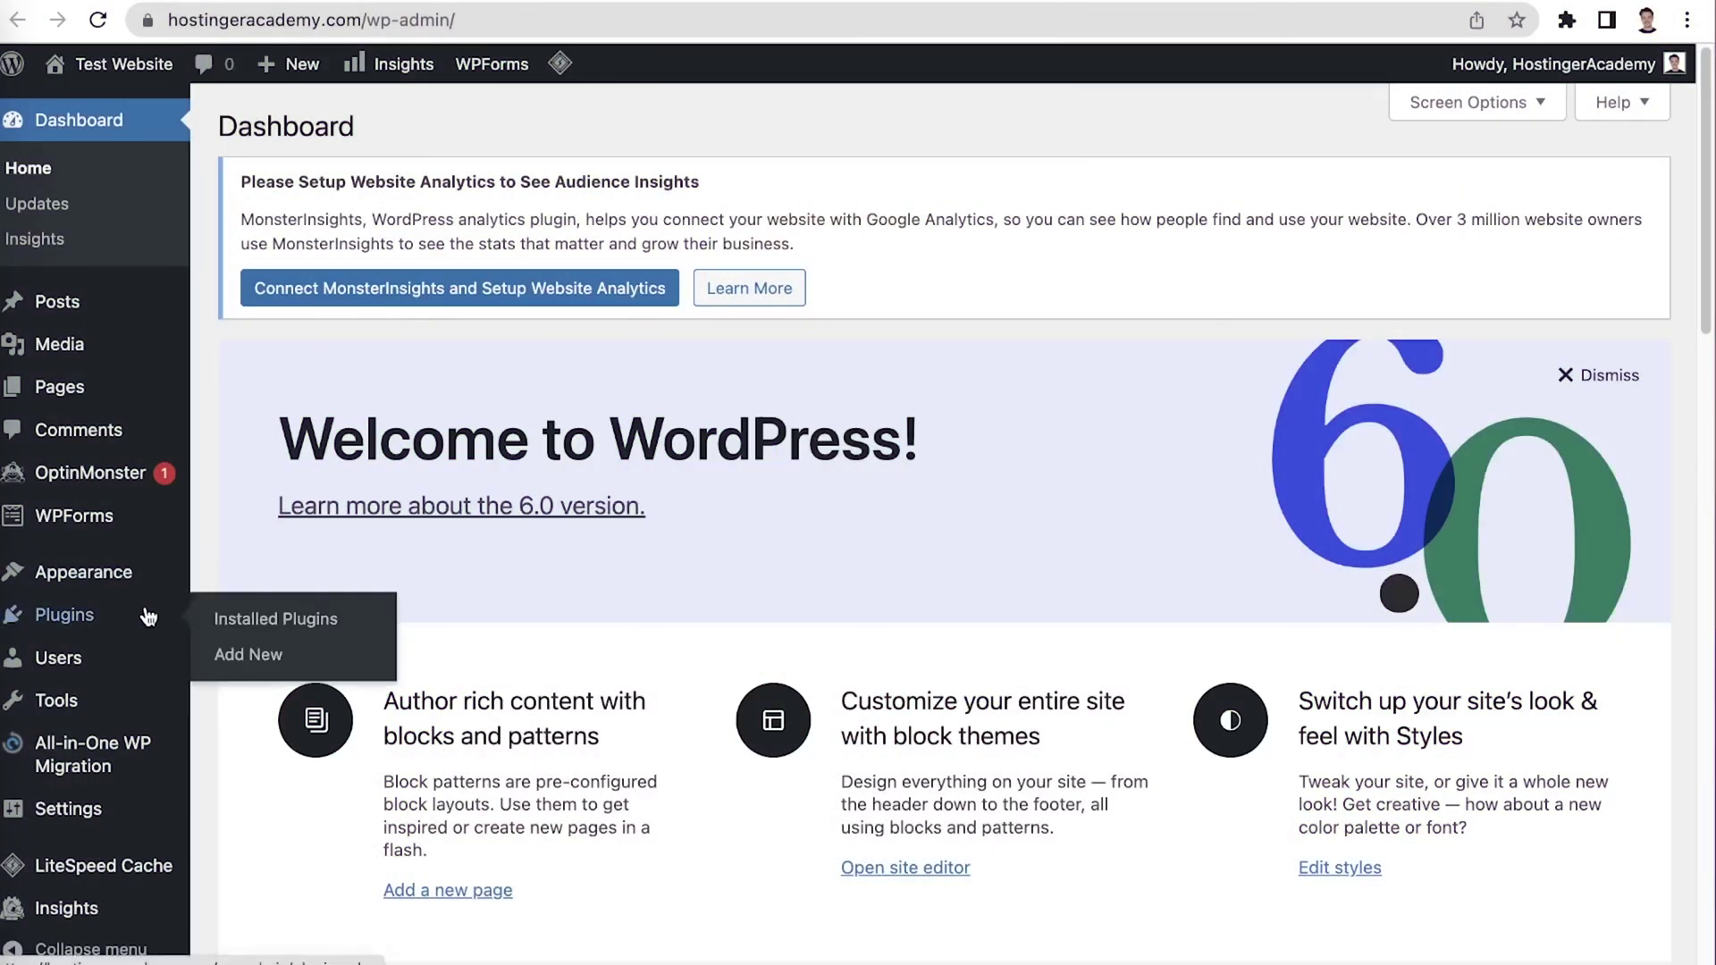
Deactivate the LiteSpeed Cache plugin from the installed plugins list in the WordPress admin
left_click(146, 617)
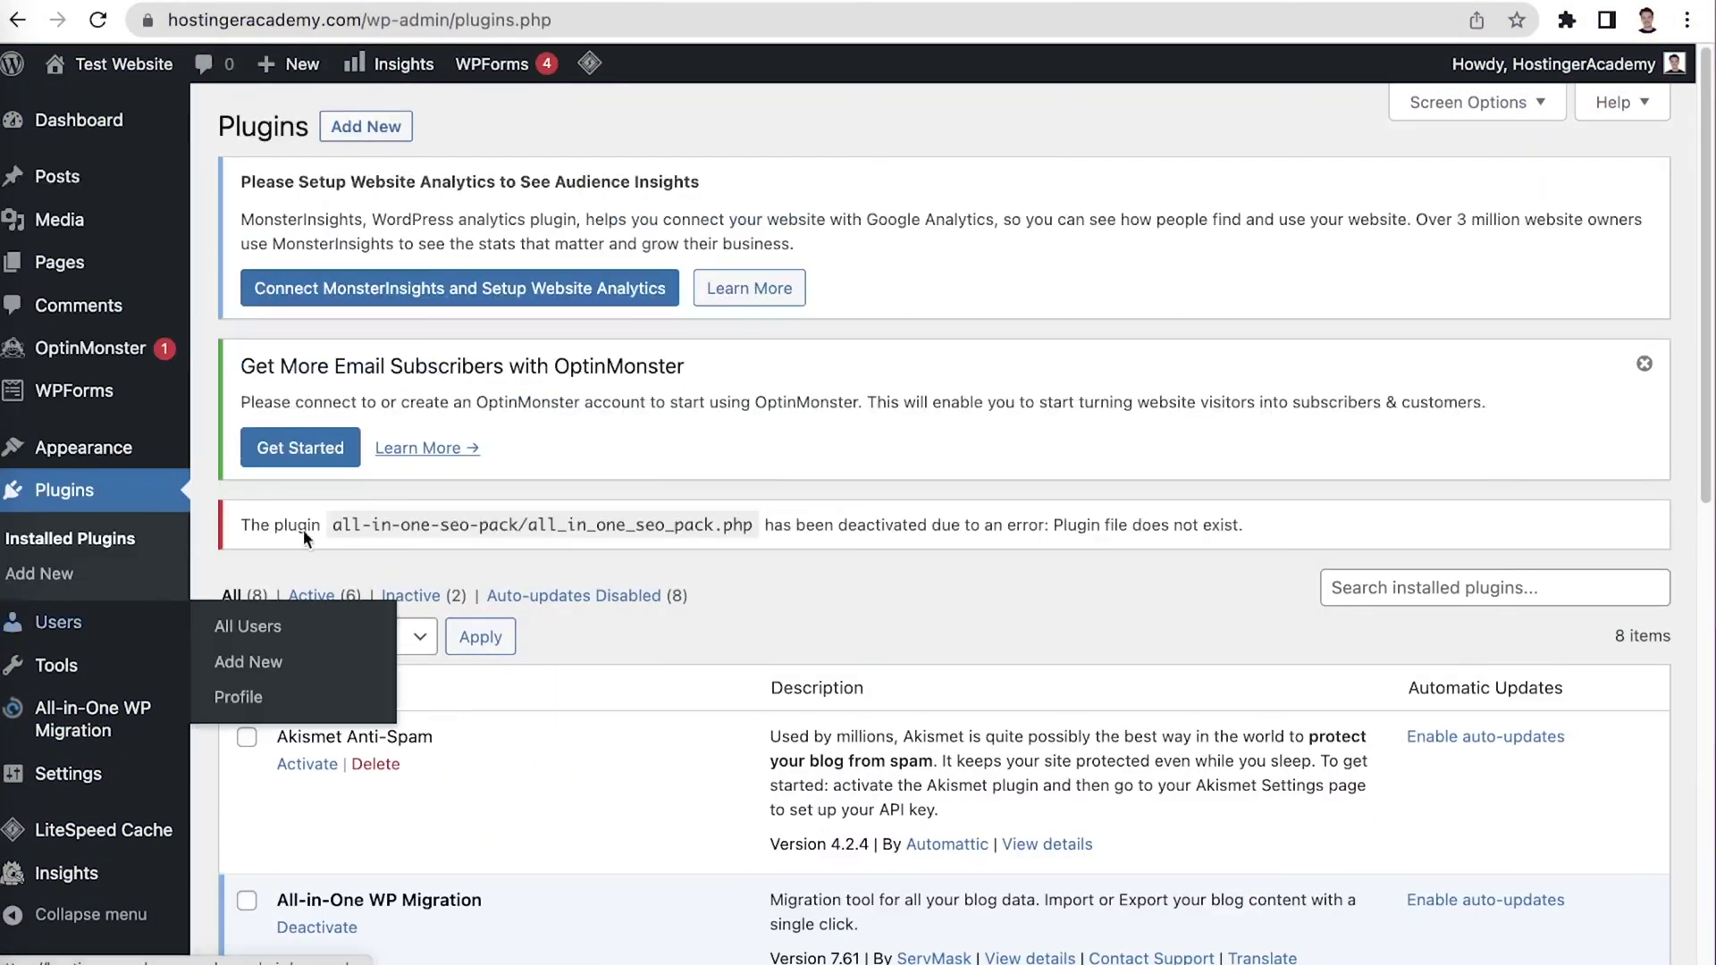
left_click_drag(1700, 285, 1653, 682)
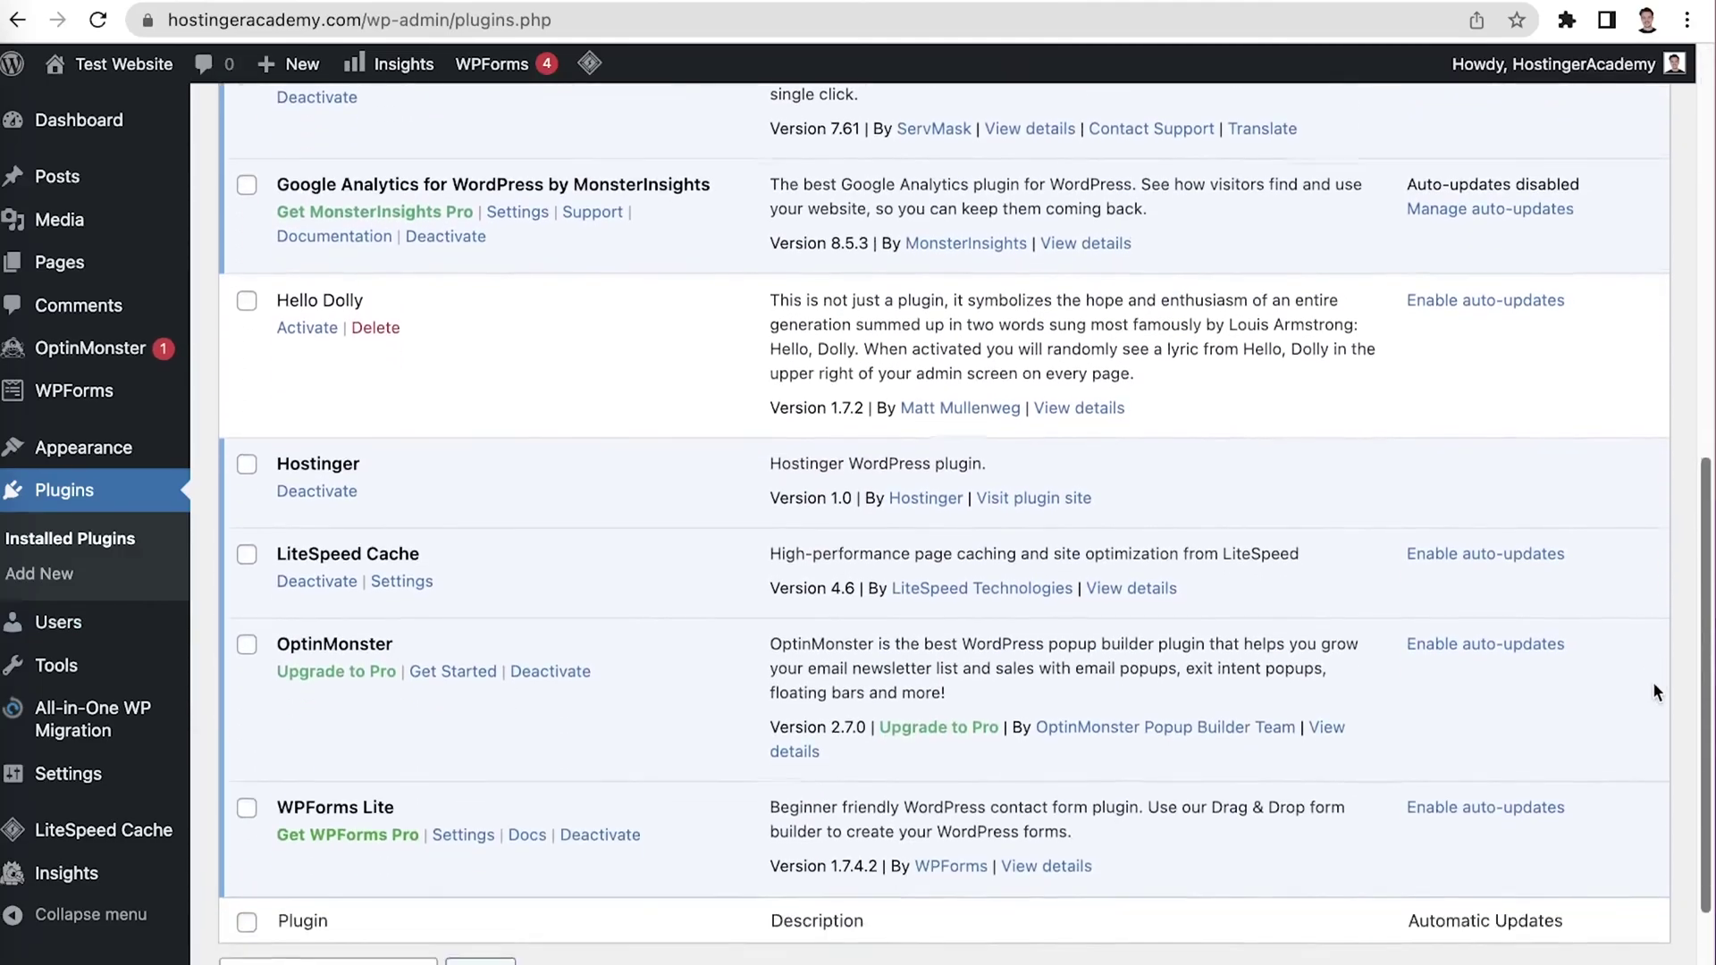
scroll(550, 370, "down", 1)
left_click(310, 523)
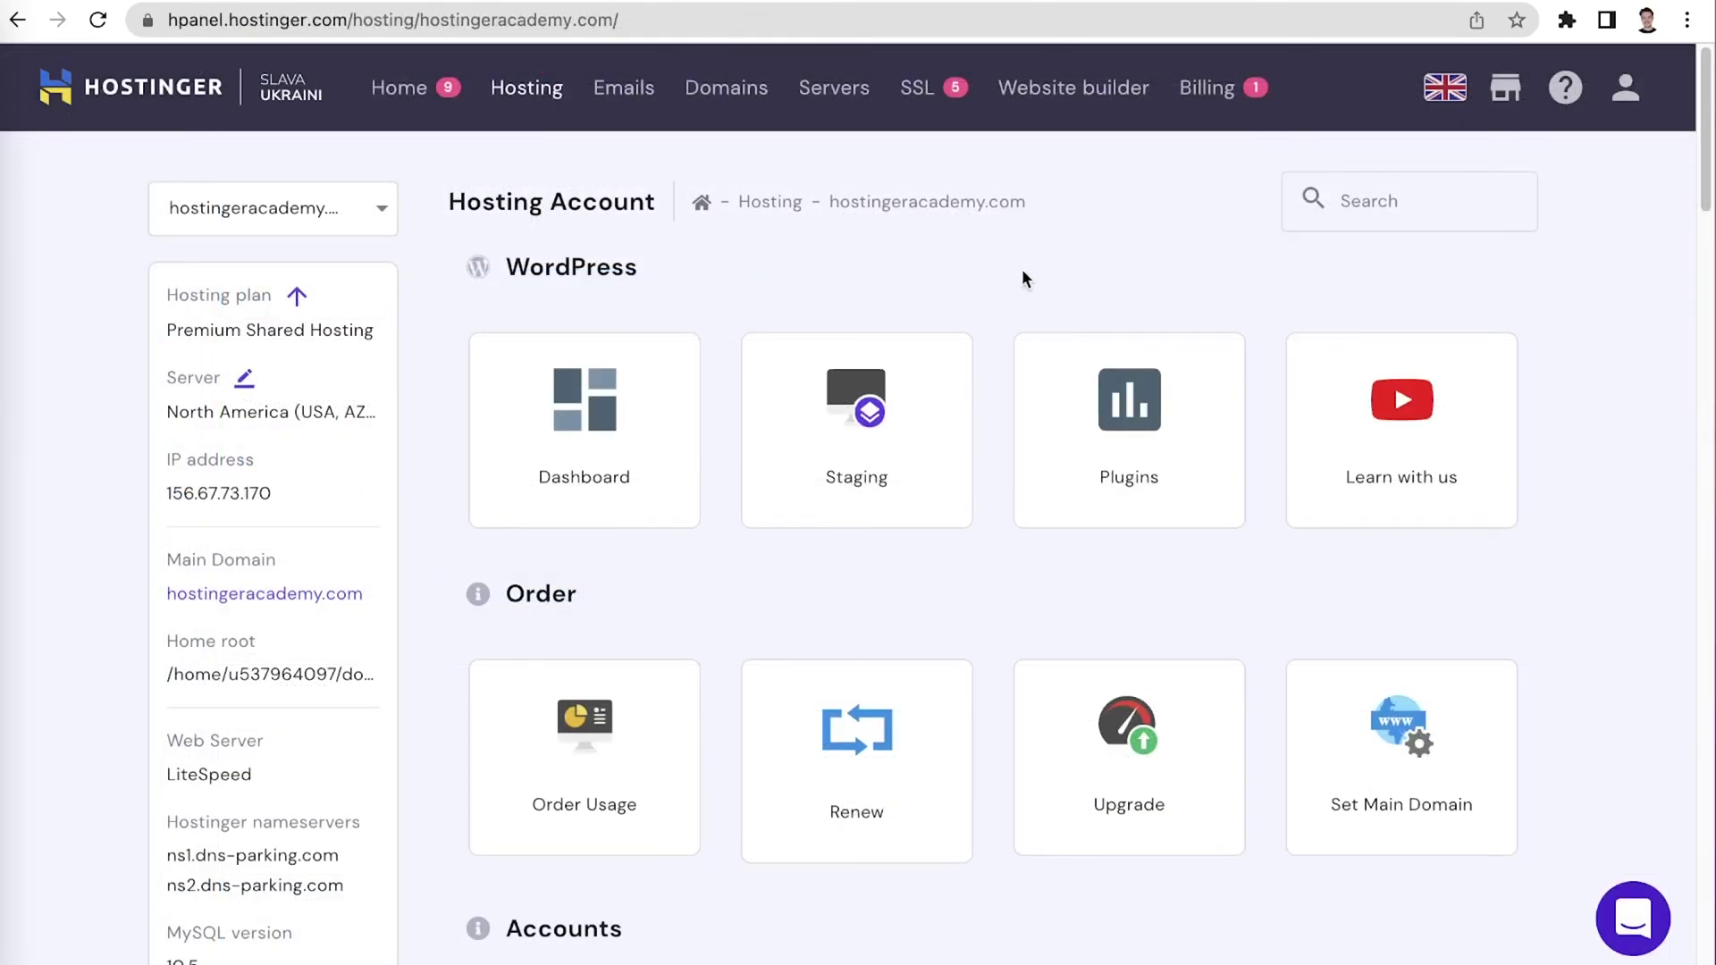
Switch to hPanel and examine the installed plugins of hostingeracademy.com in its WordPress section
left_click(661, 413)
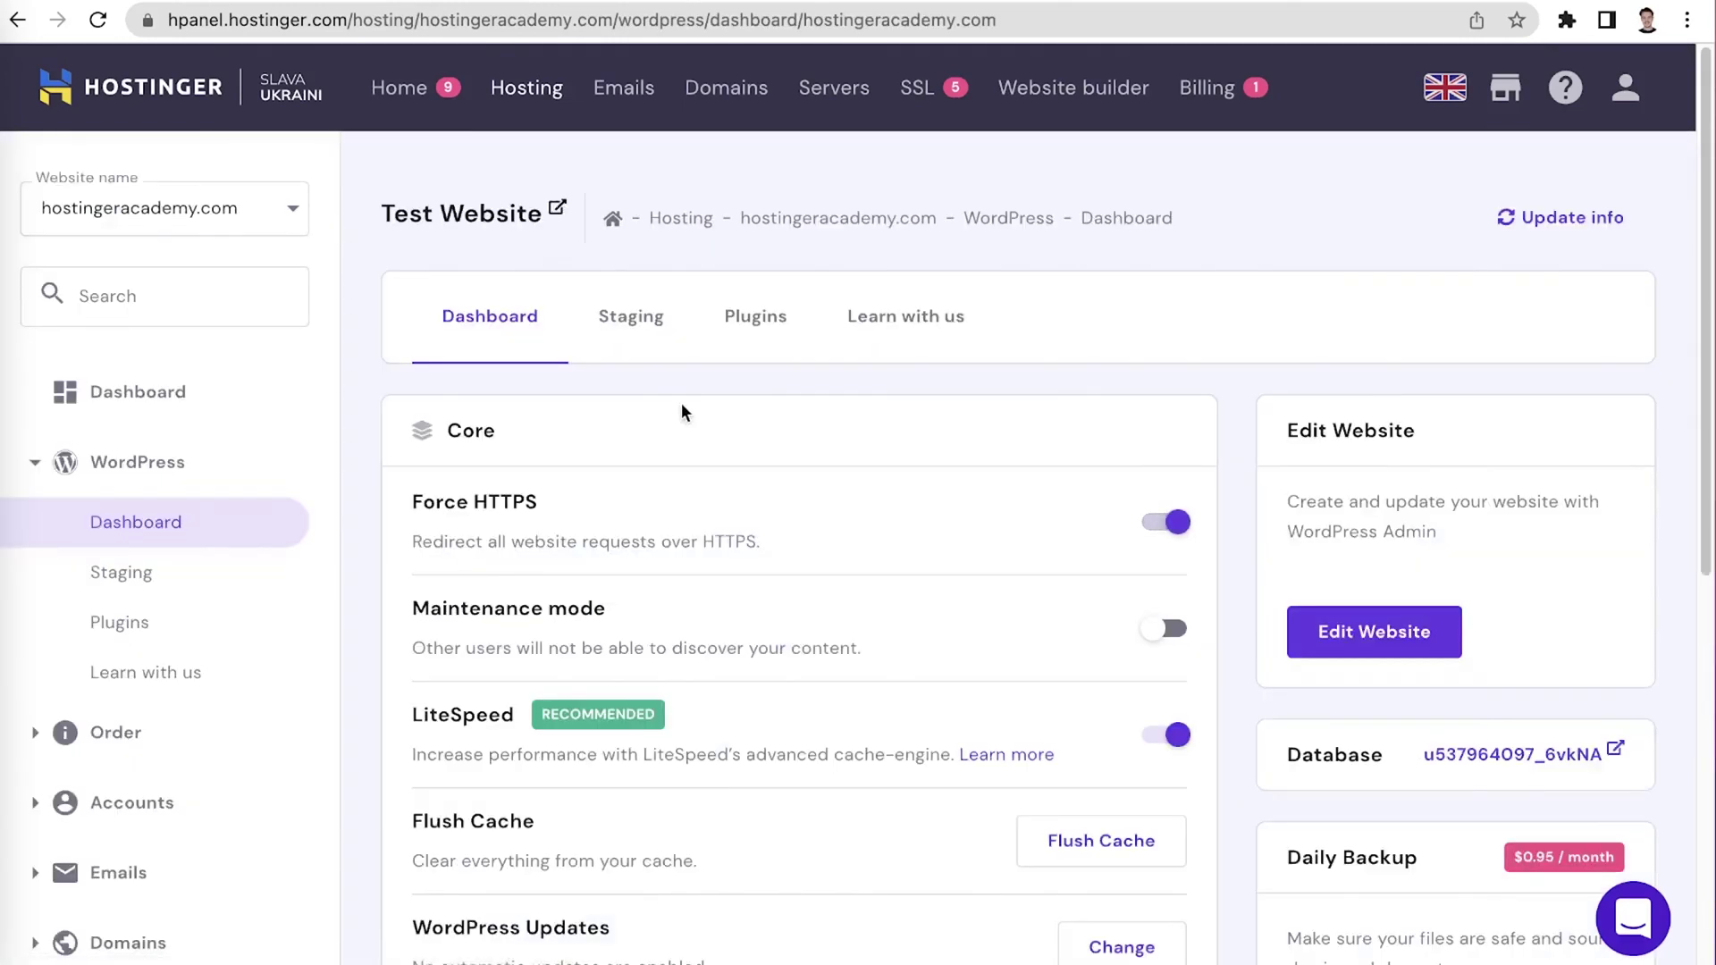
left_click(752, 331)
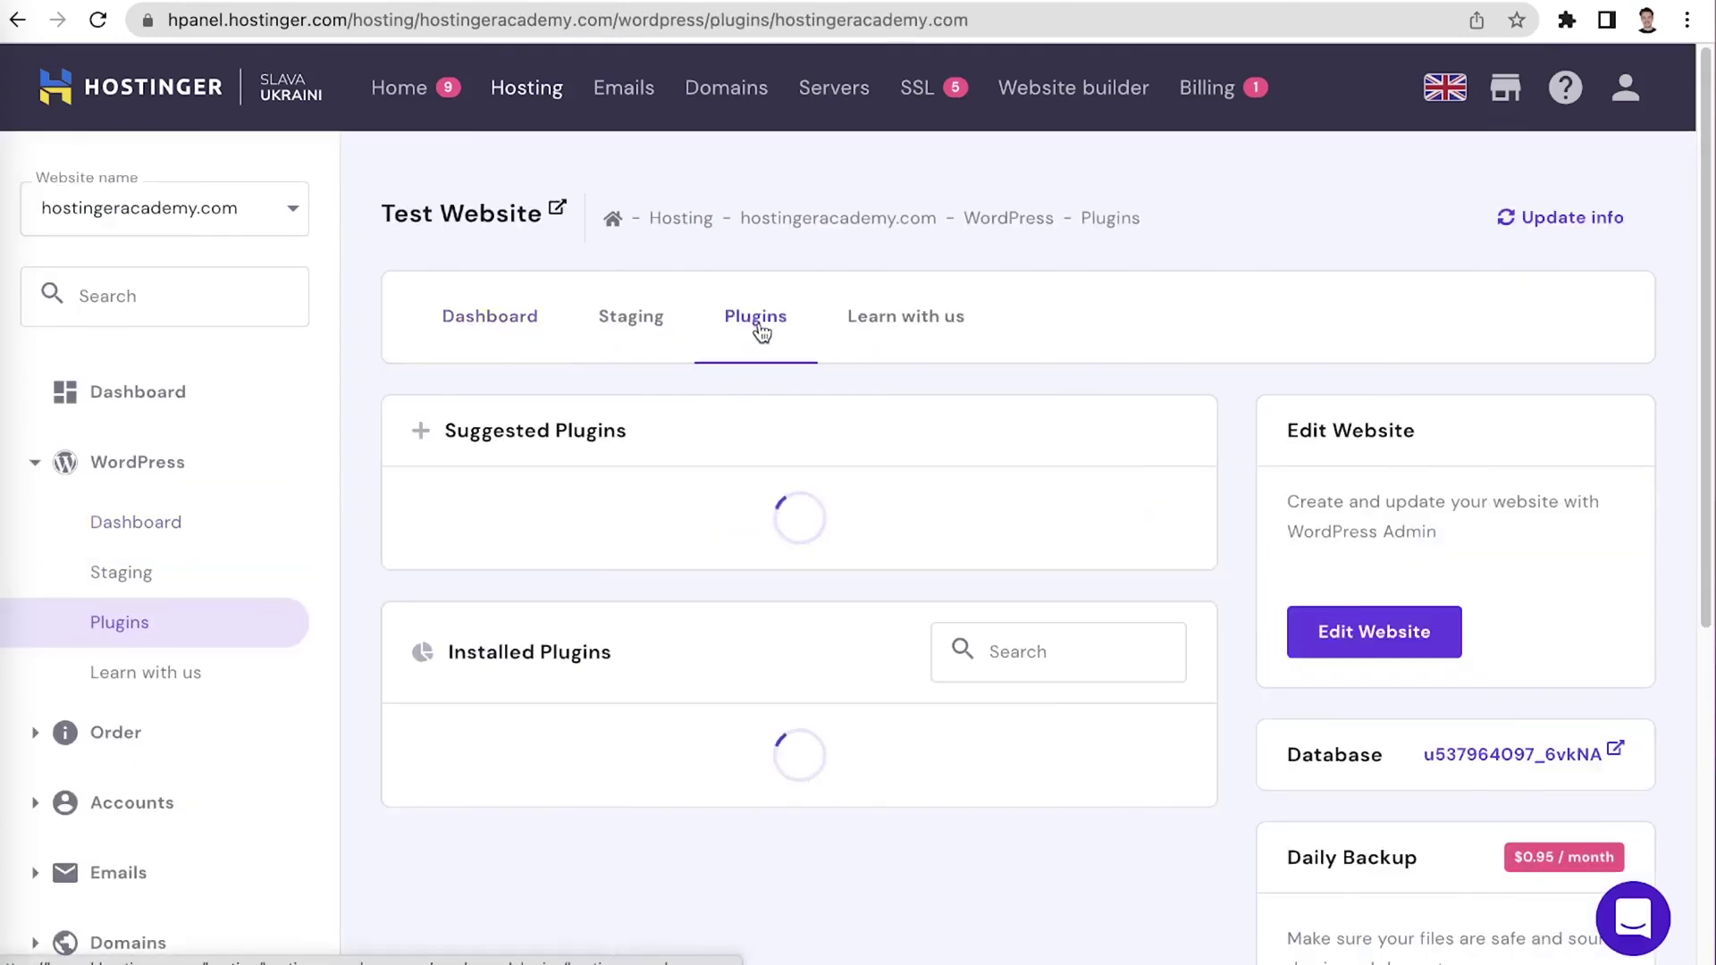
left_click_drag(1706, 266, 1697, 489)
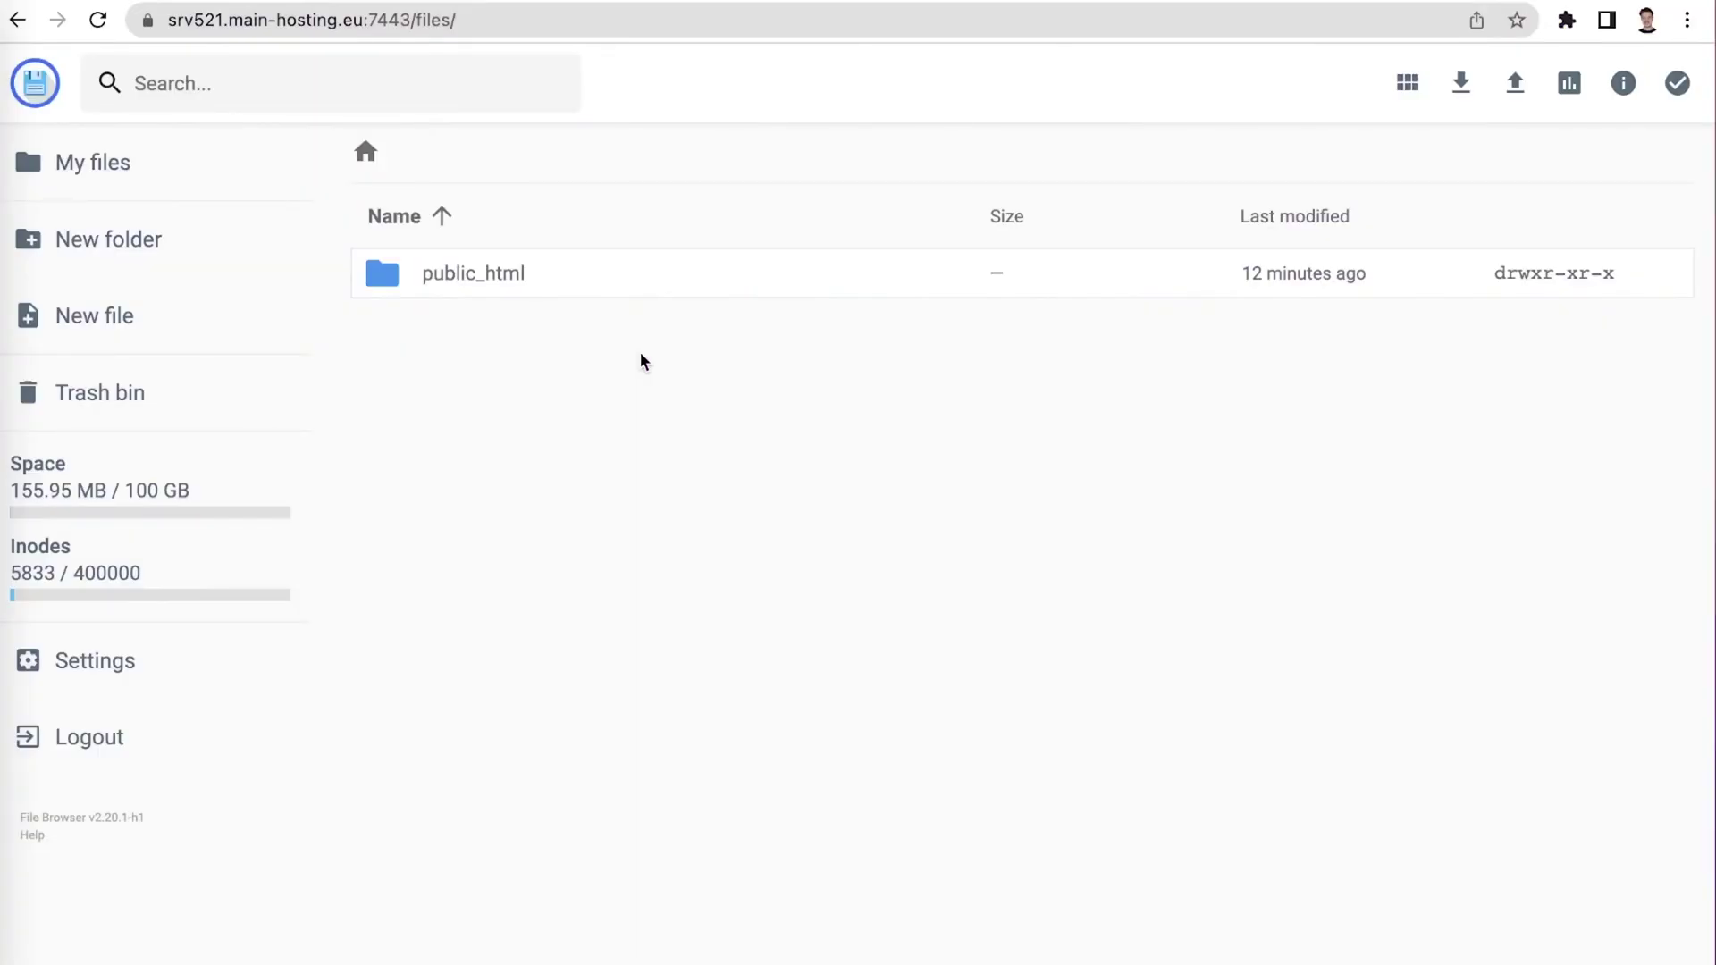
Rename the litespeed-cache folder in public_html/wp-content/plugins as litespeed-cacheDisabled using the file manager
double_click(582, 271)
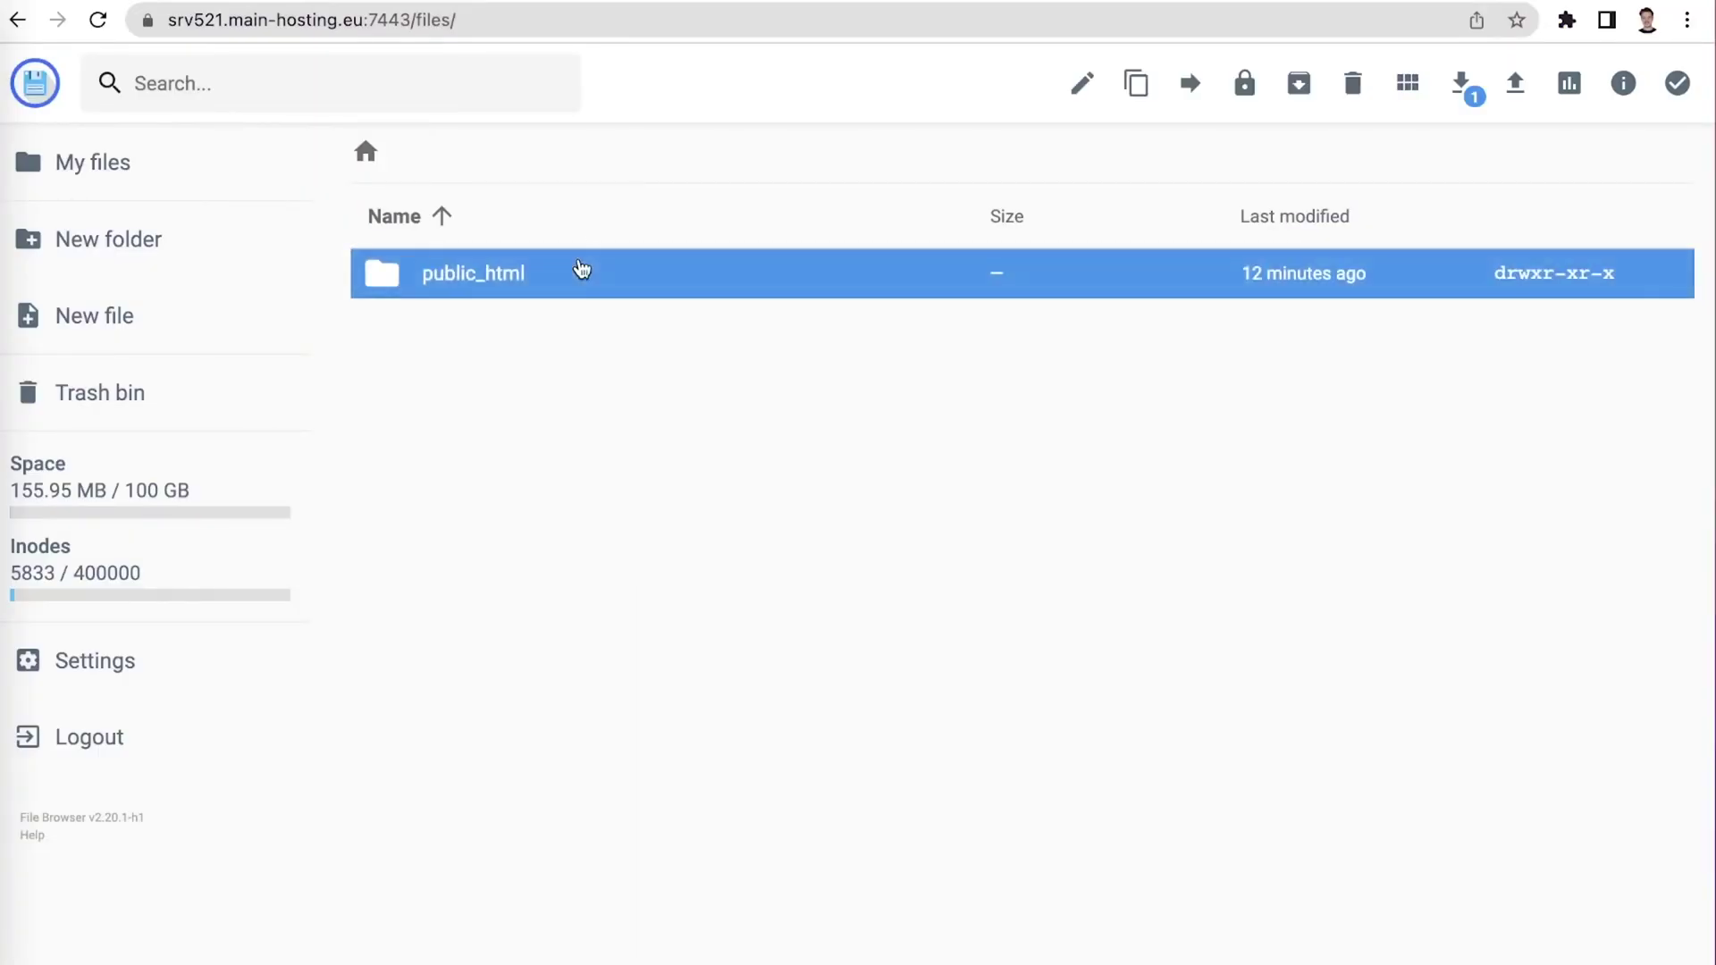
left_click(511, 324)
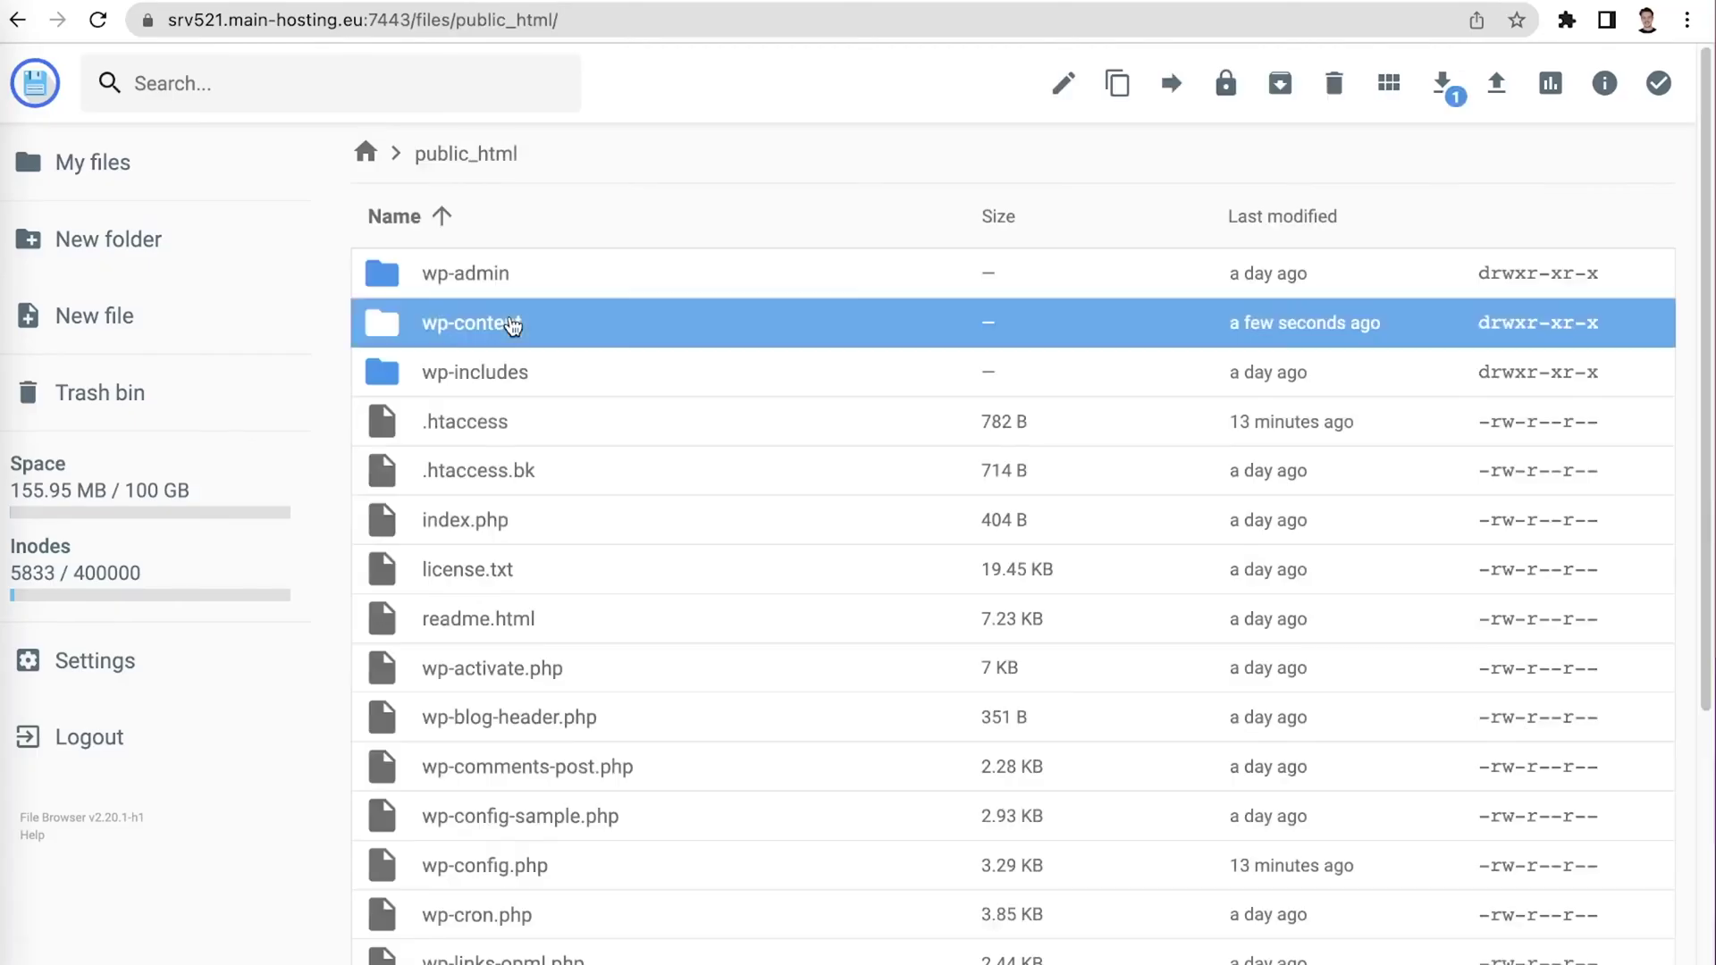
double_click(540, 325)
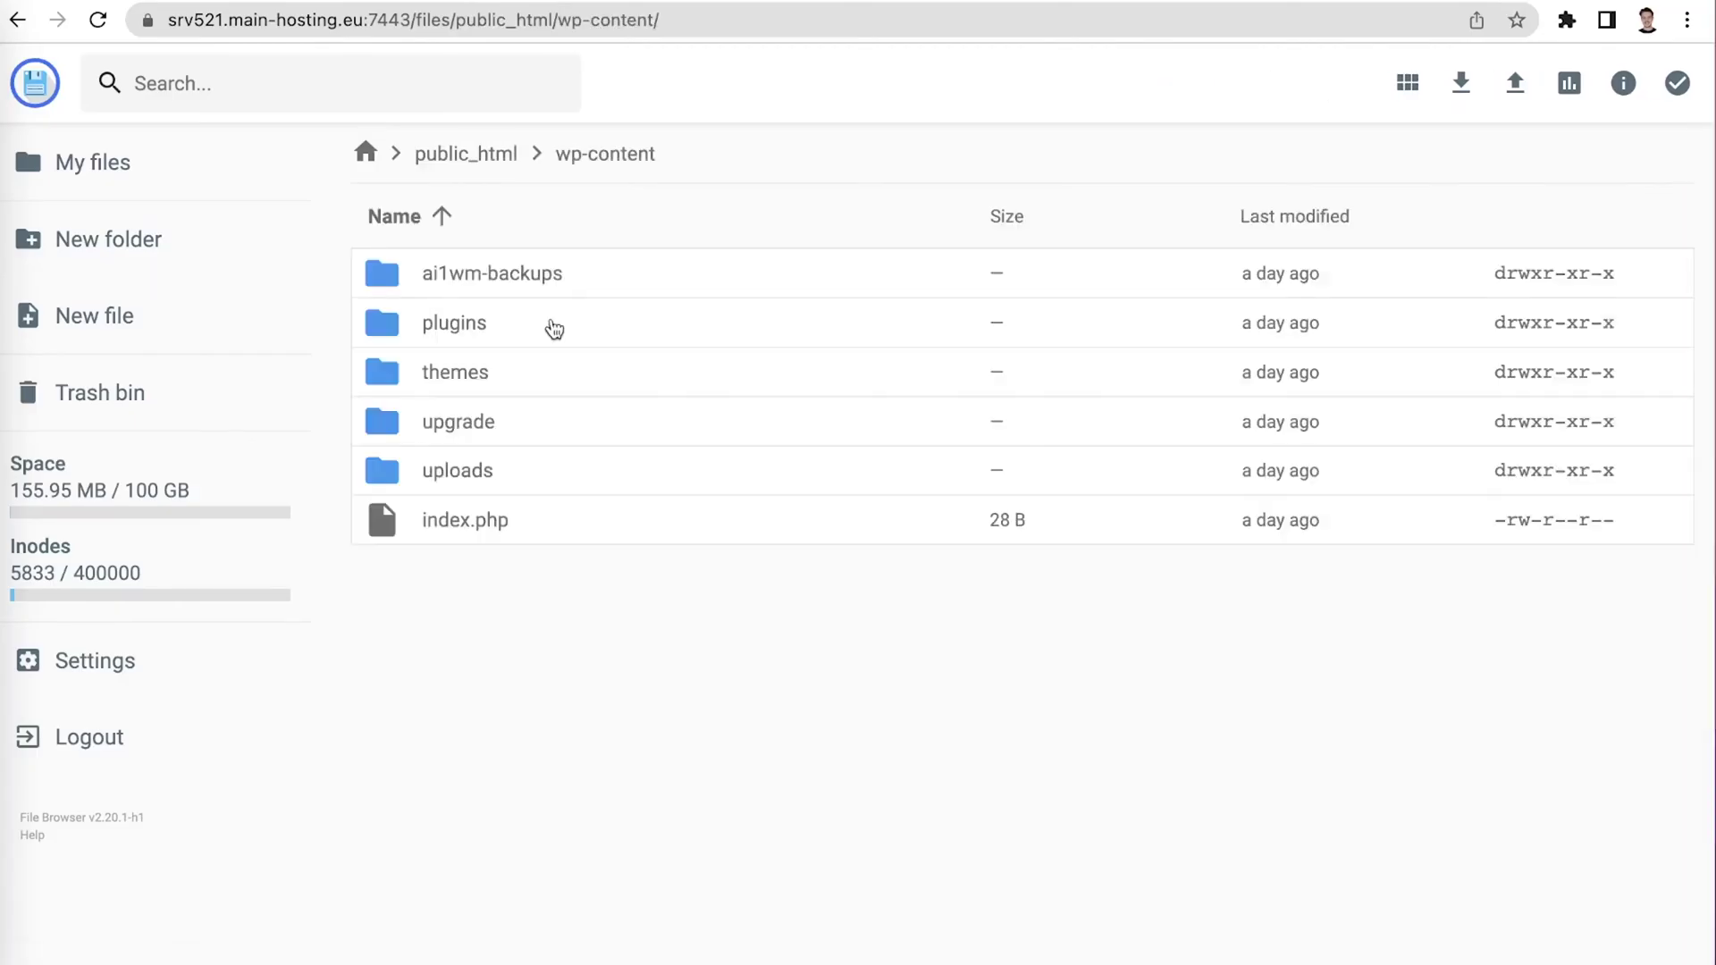
double_click(554, 329)
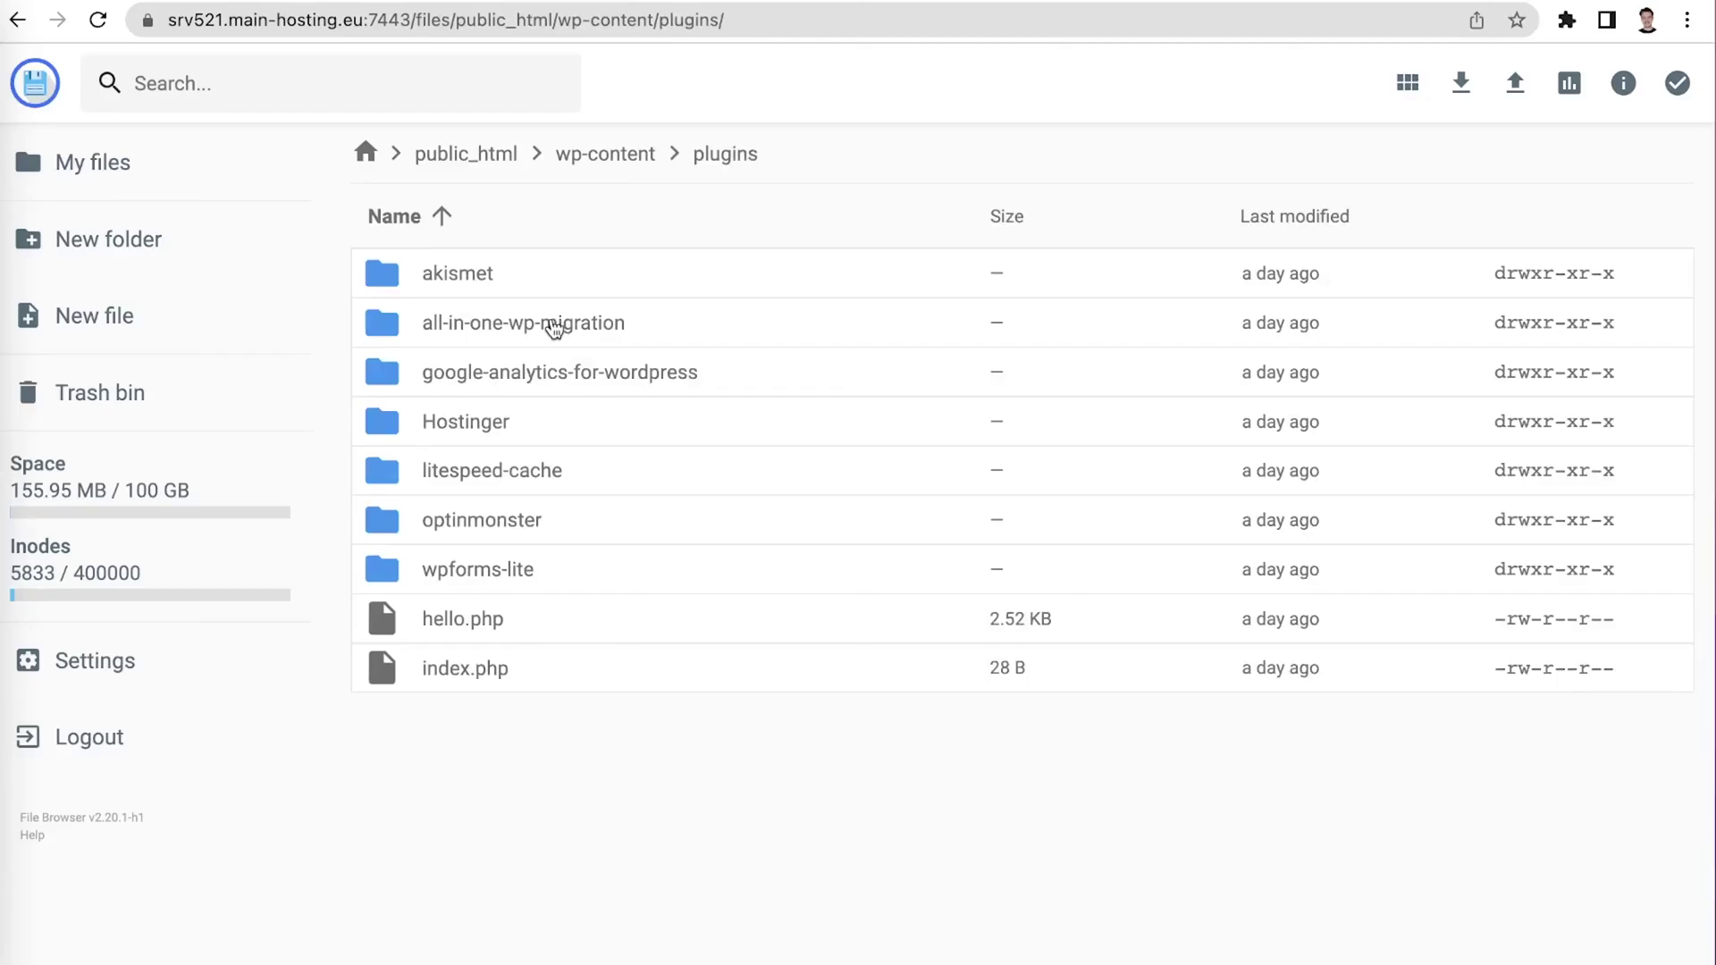
right_click(565, 480)
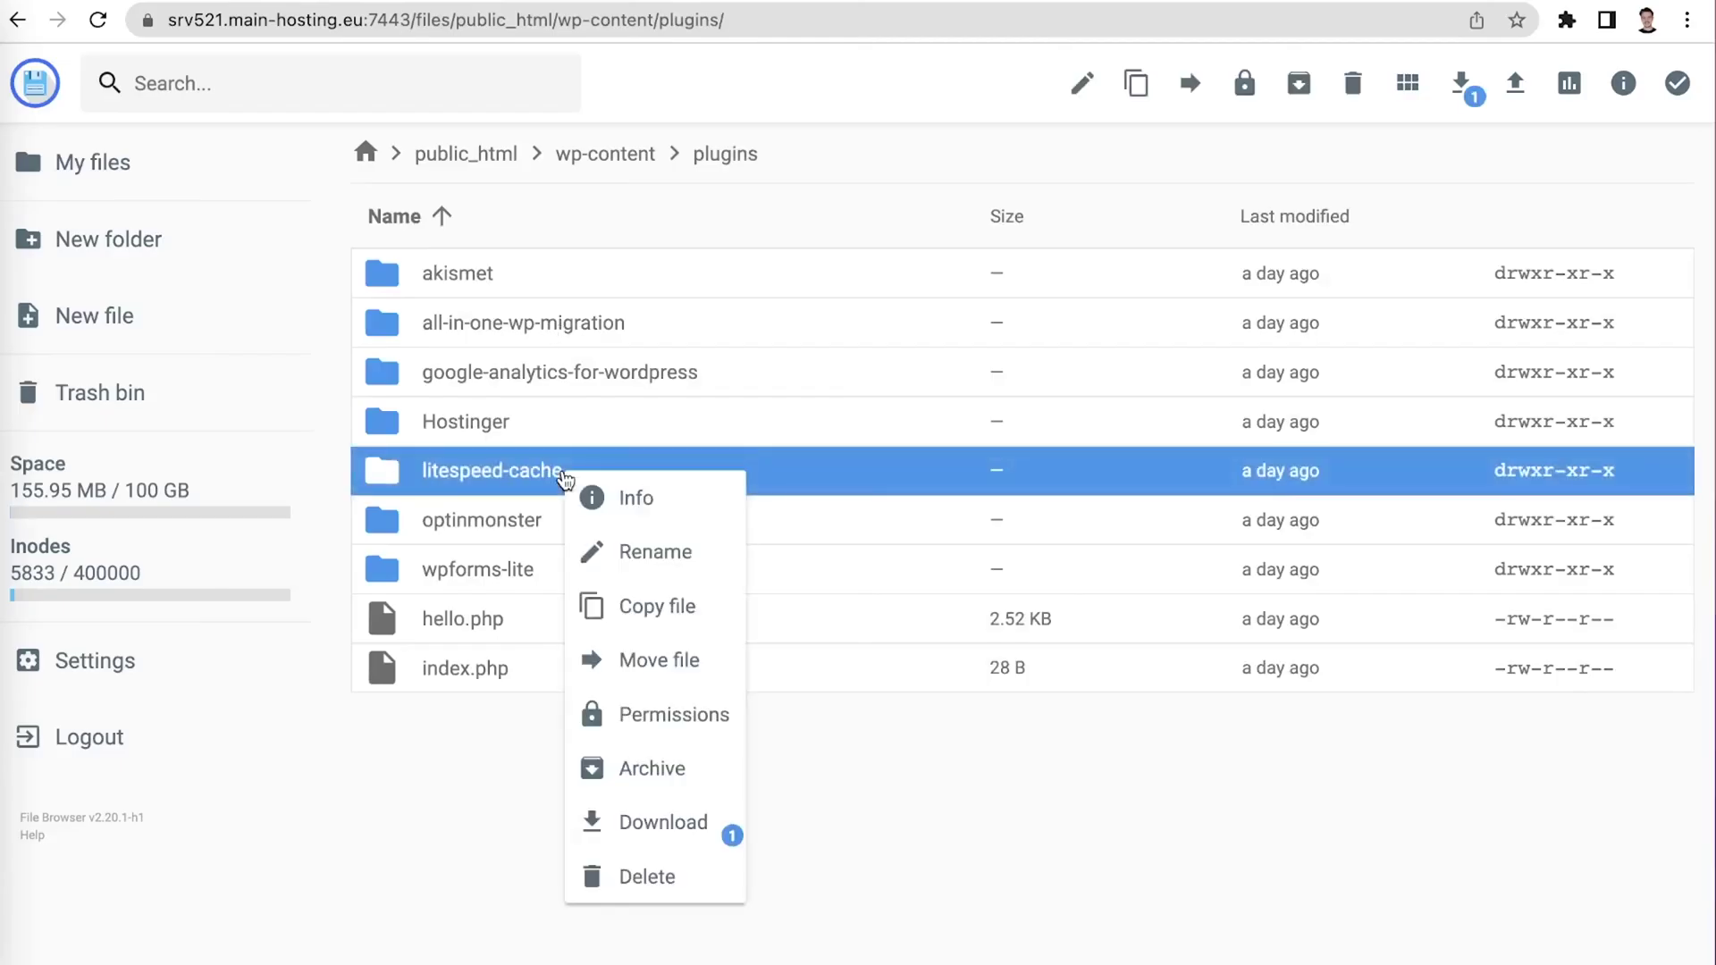
left_click(658, 441)
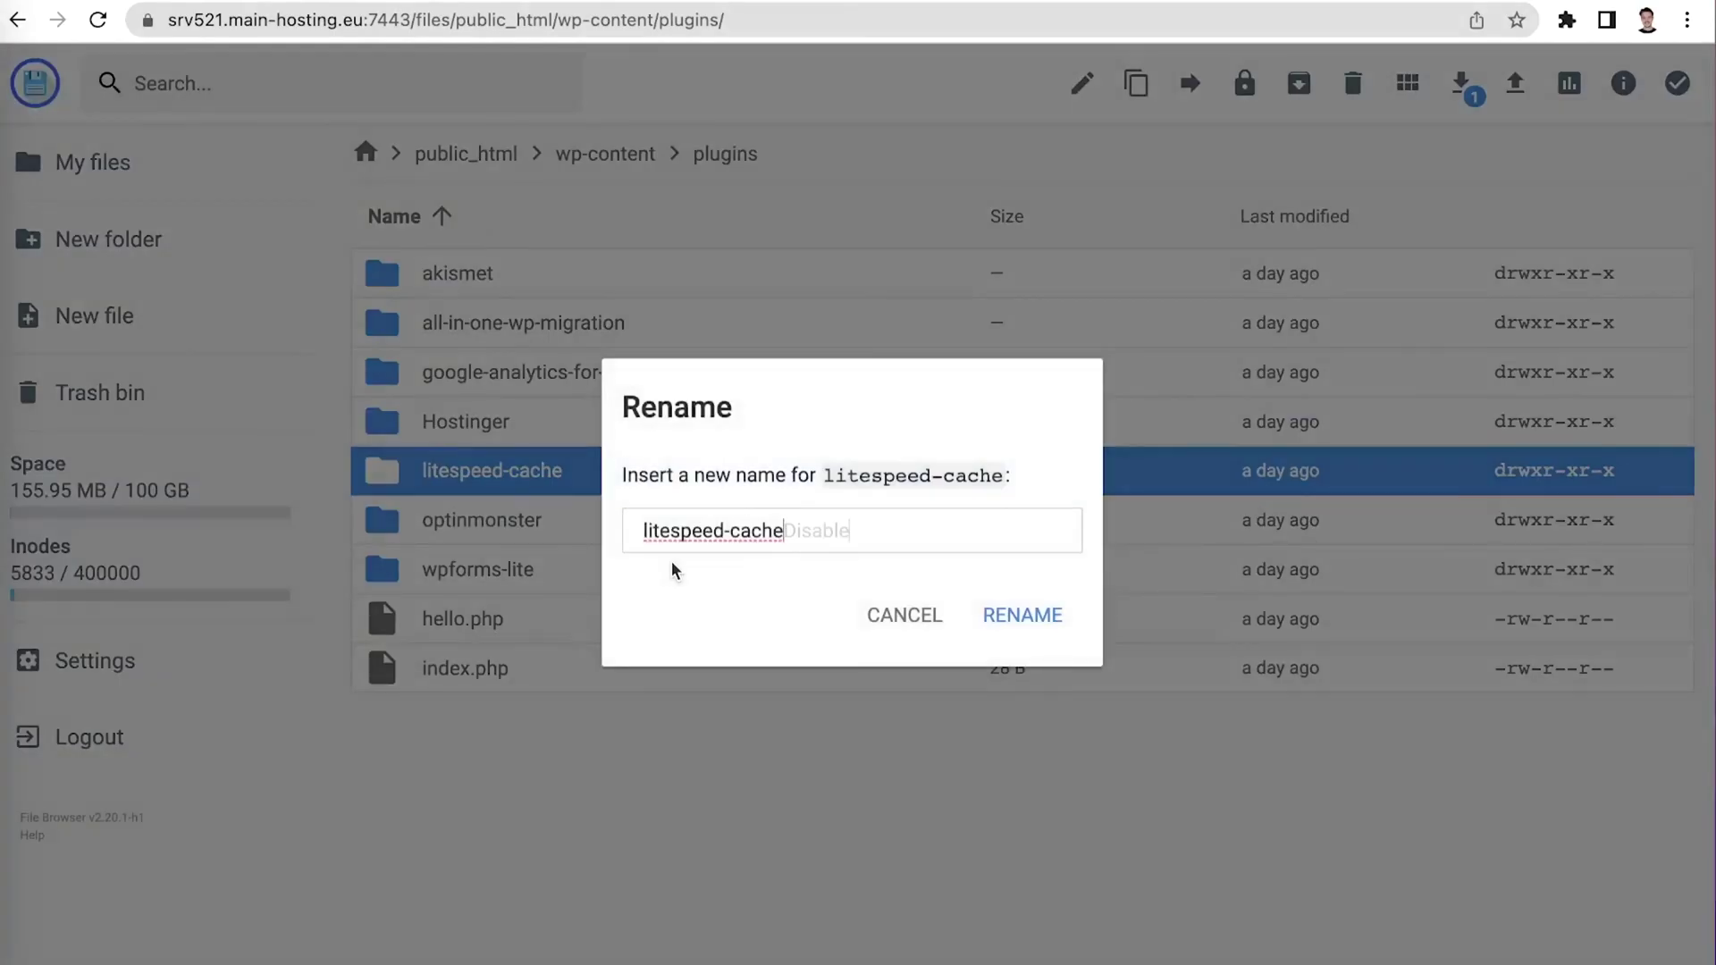
type("Disabled")
left_click(1035, 617)
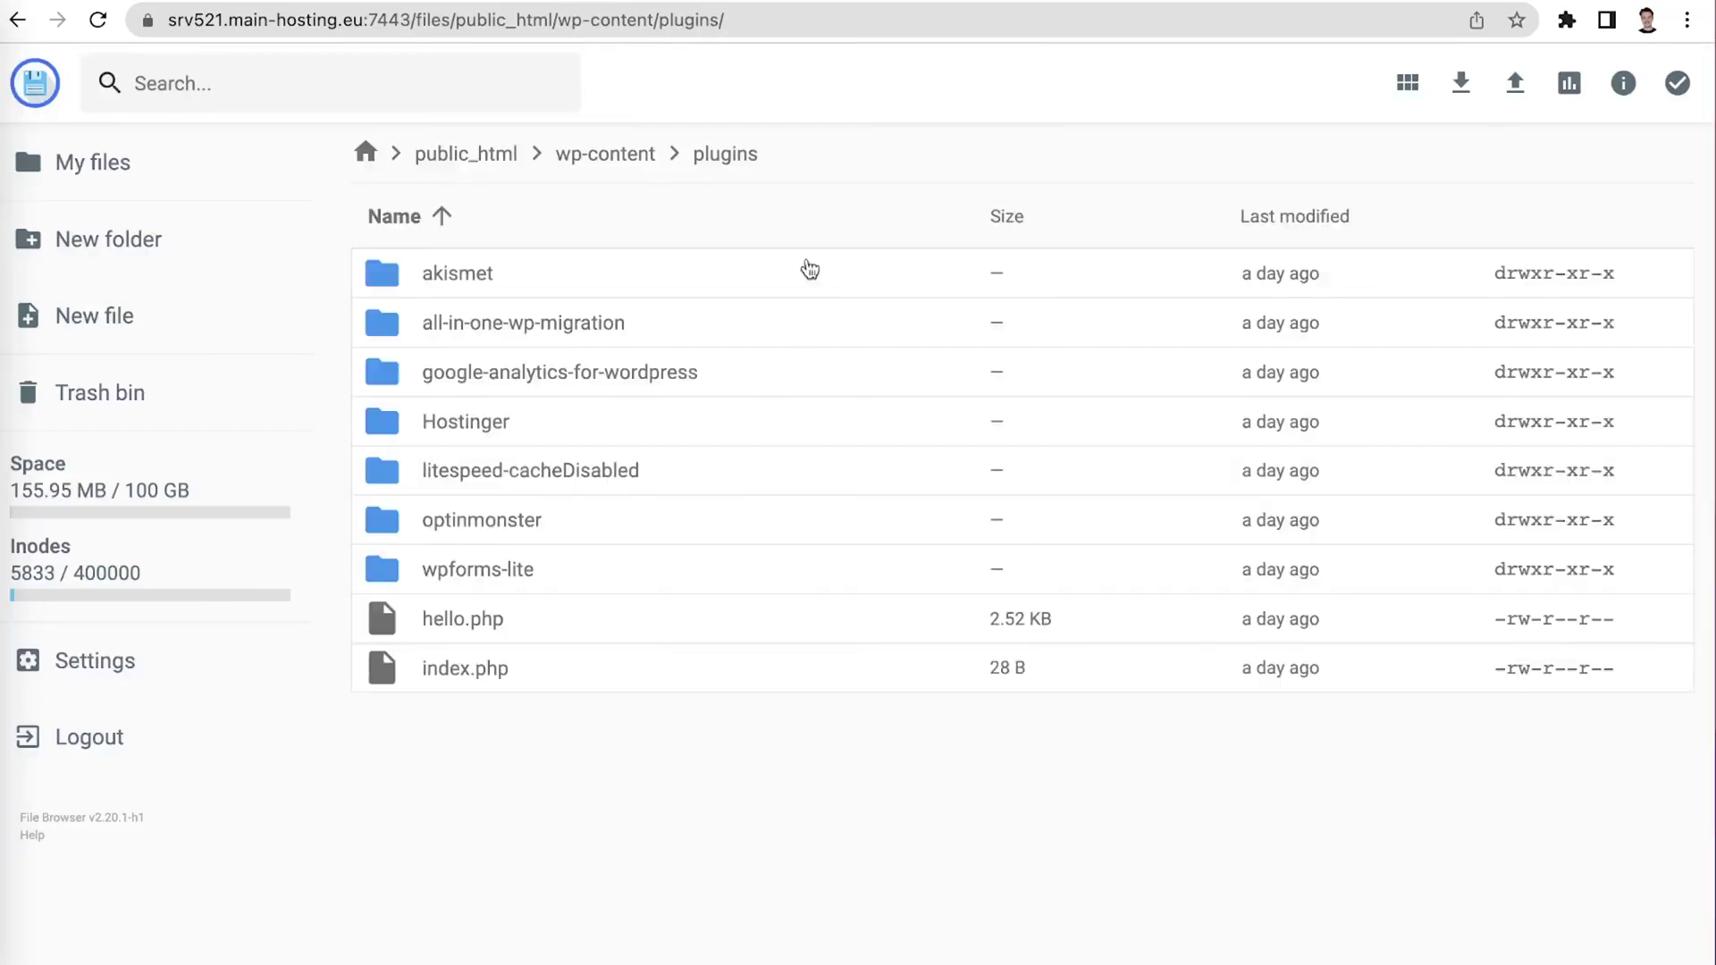
Rename the plugins folder inside wp-content as pluginsDisabled
left_click(596, 148)
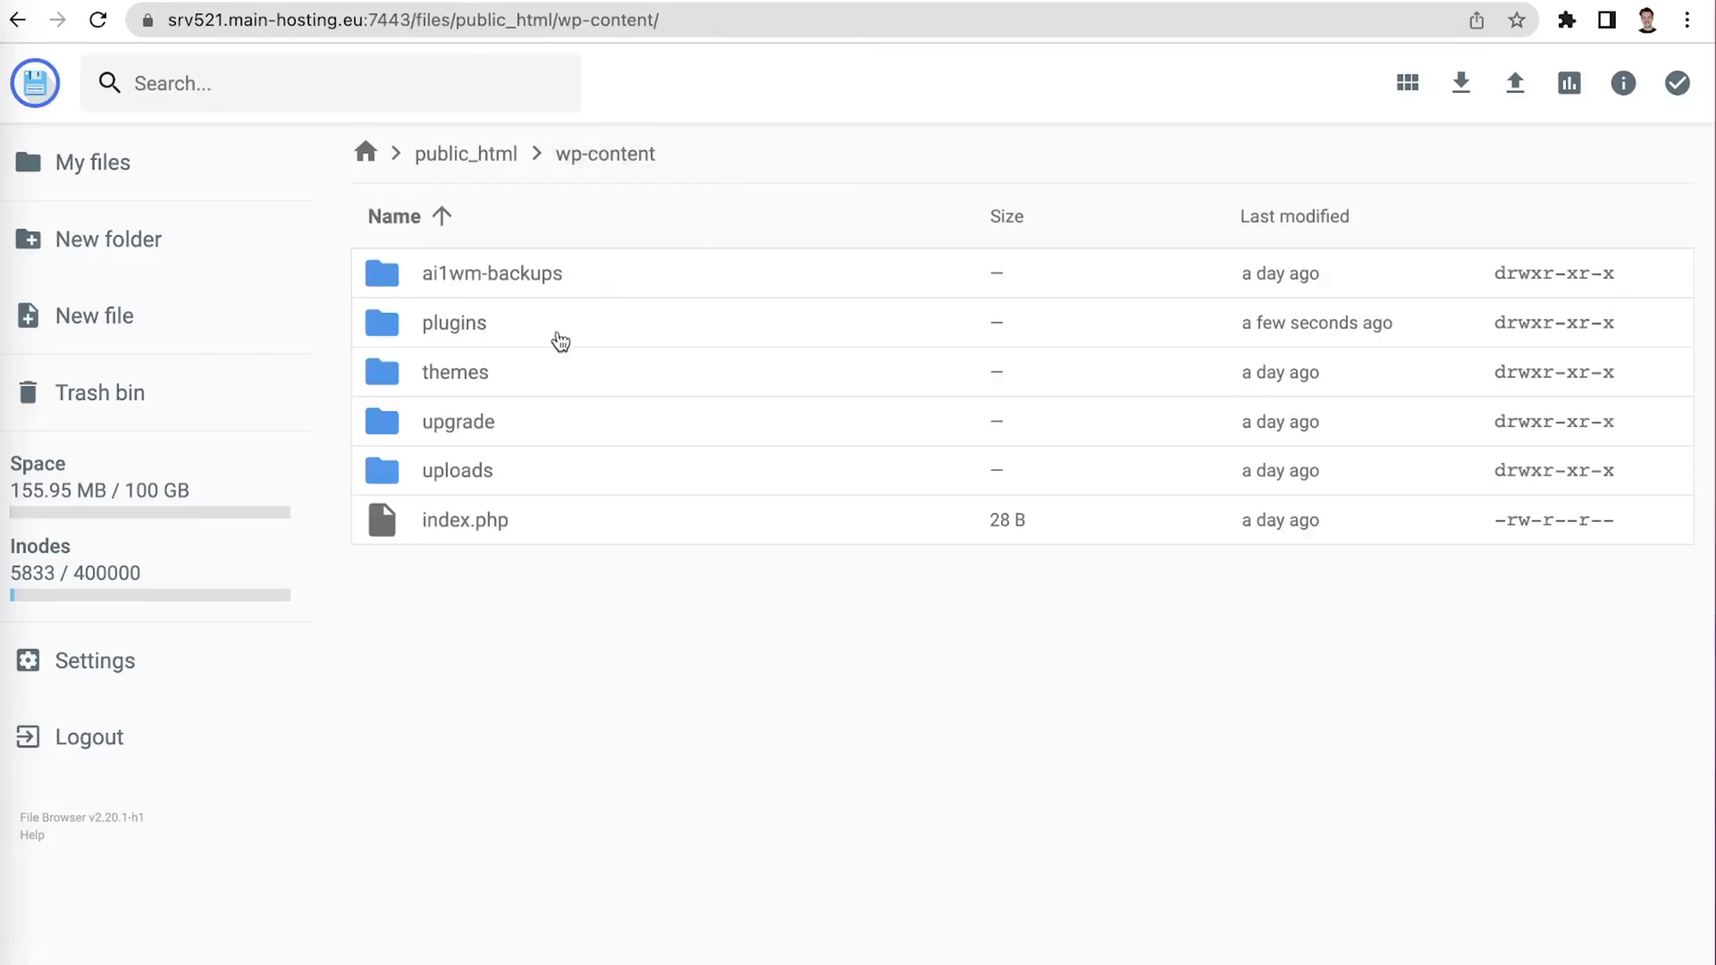
right_click(560, 342)
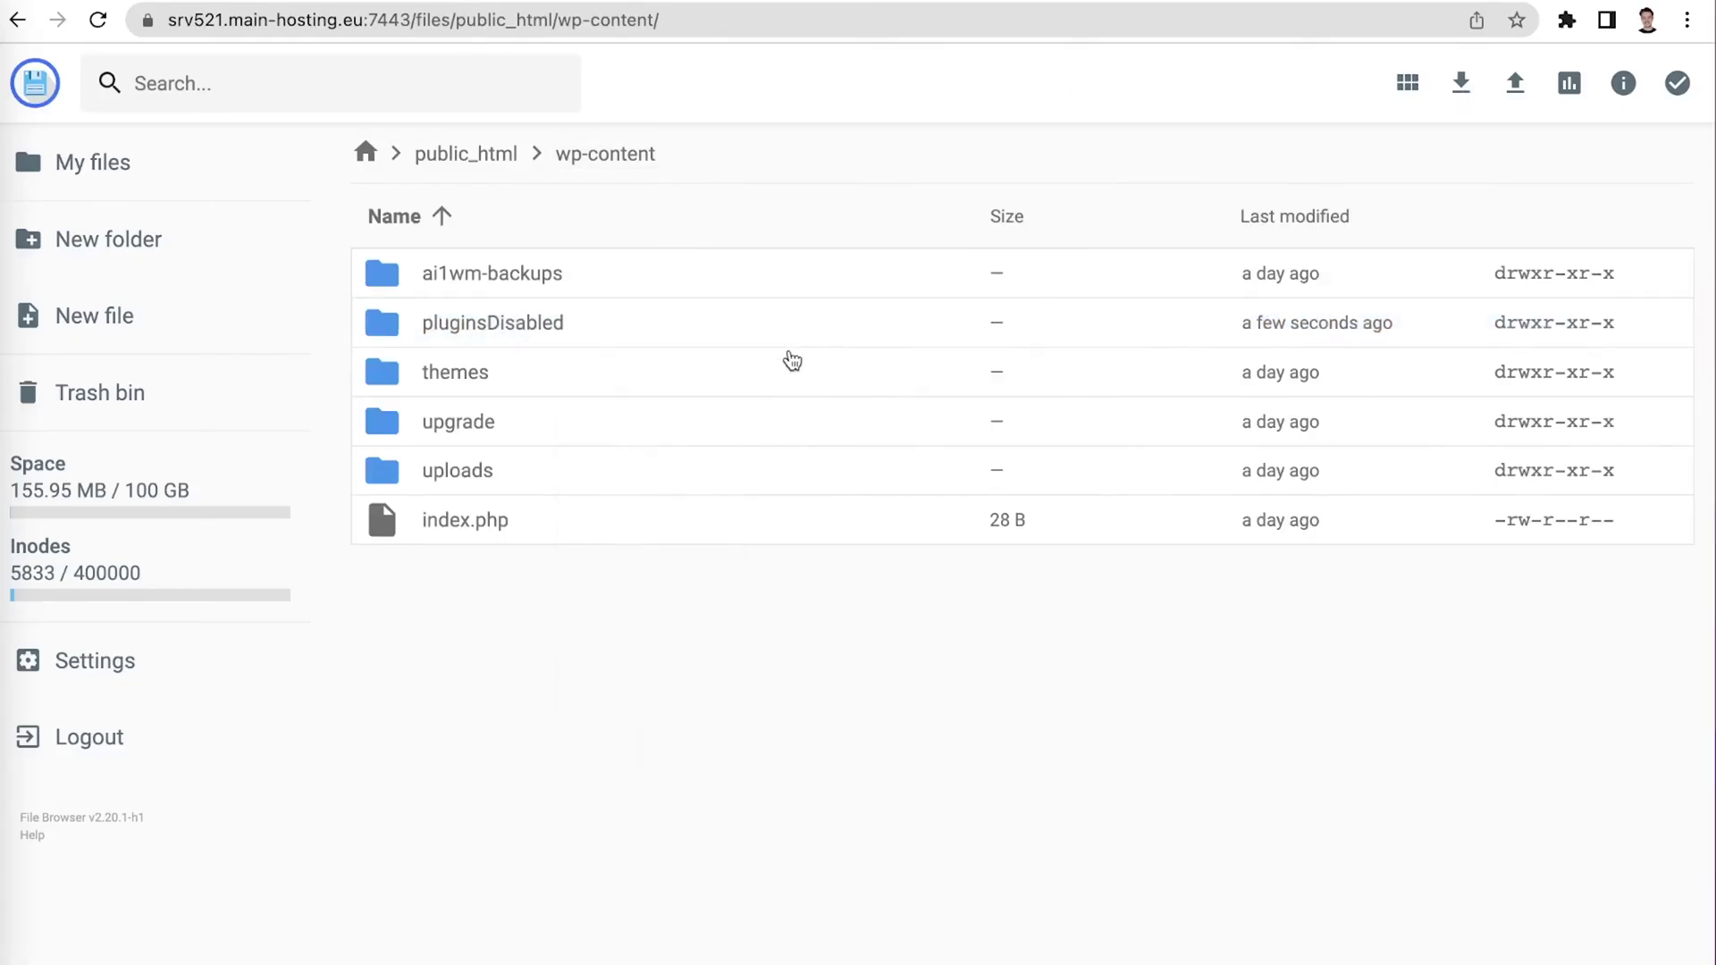
left_click(774, 358)
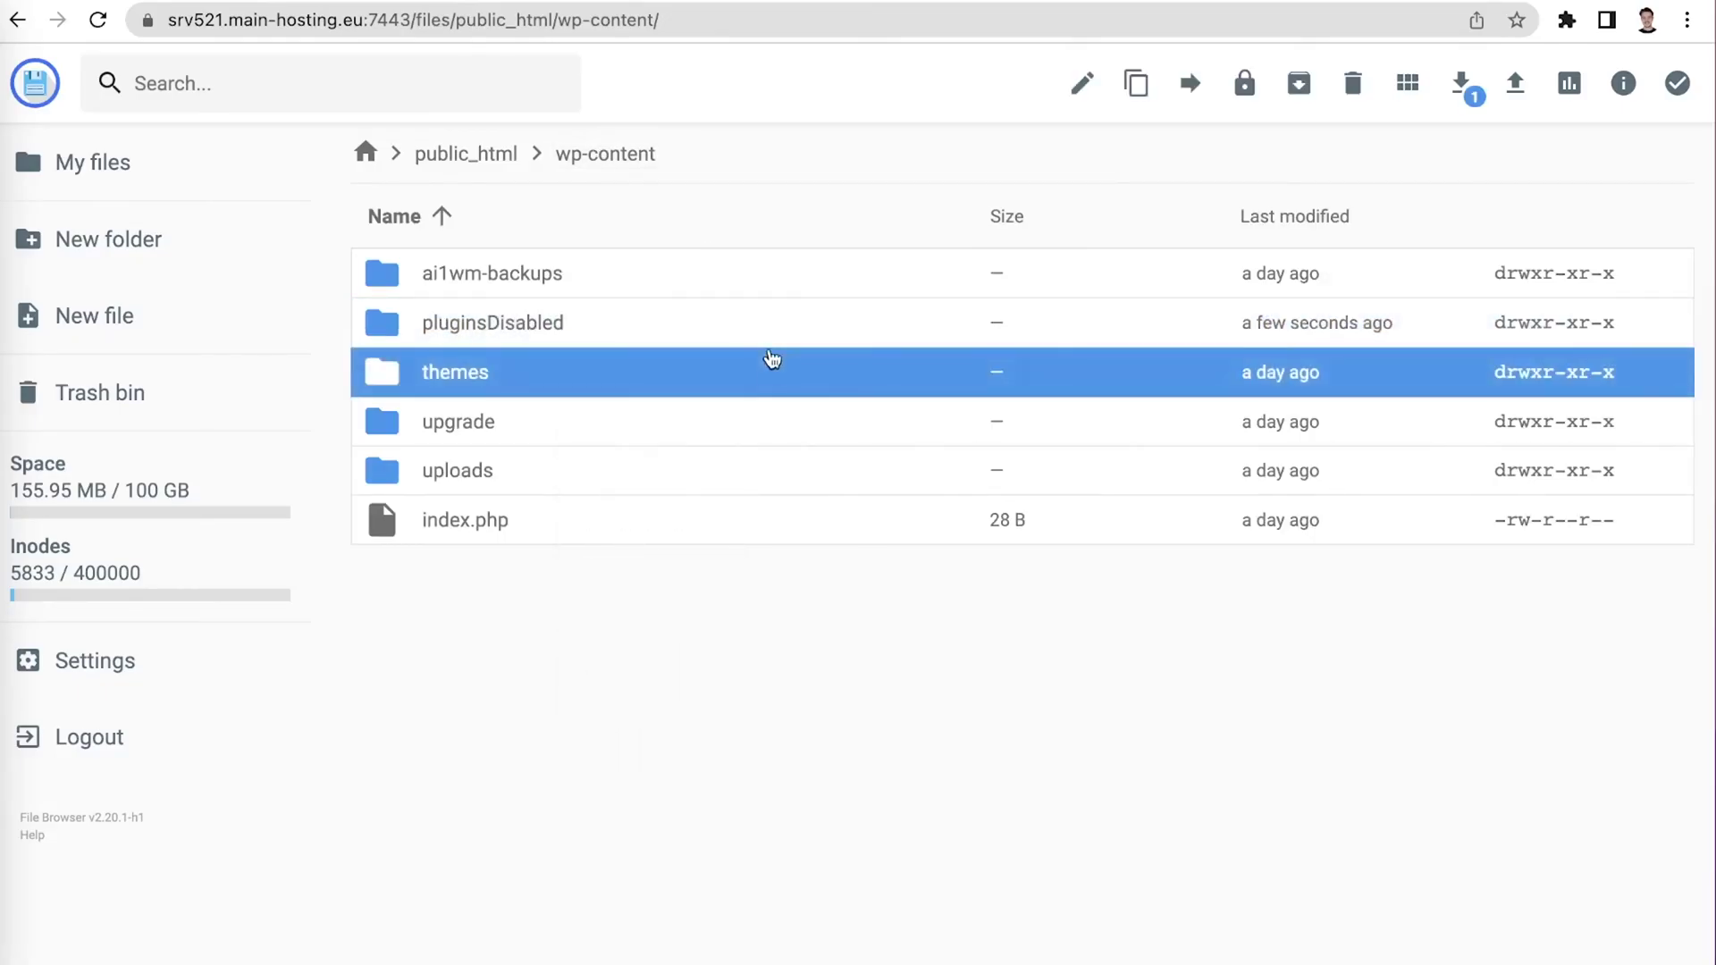
left_click(773, 334)
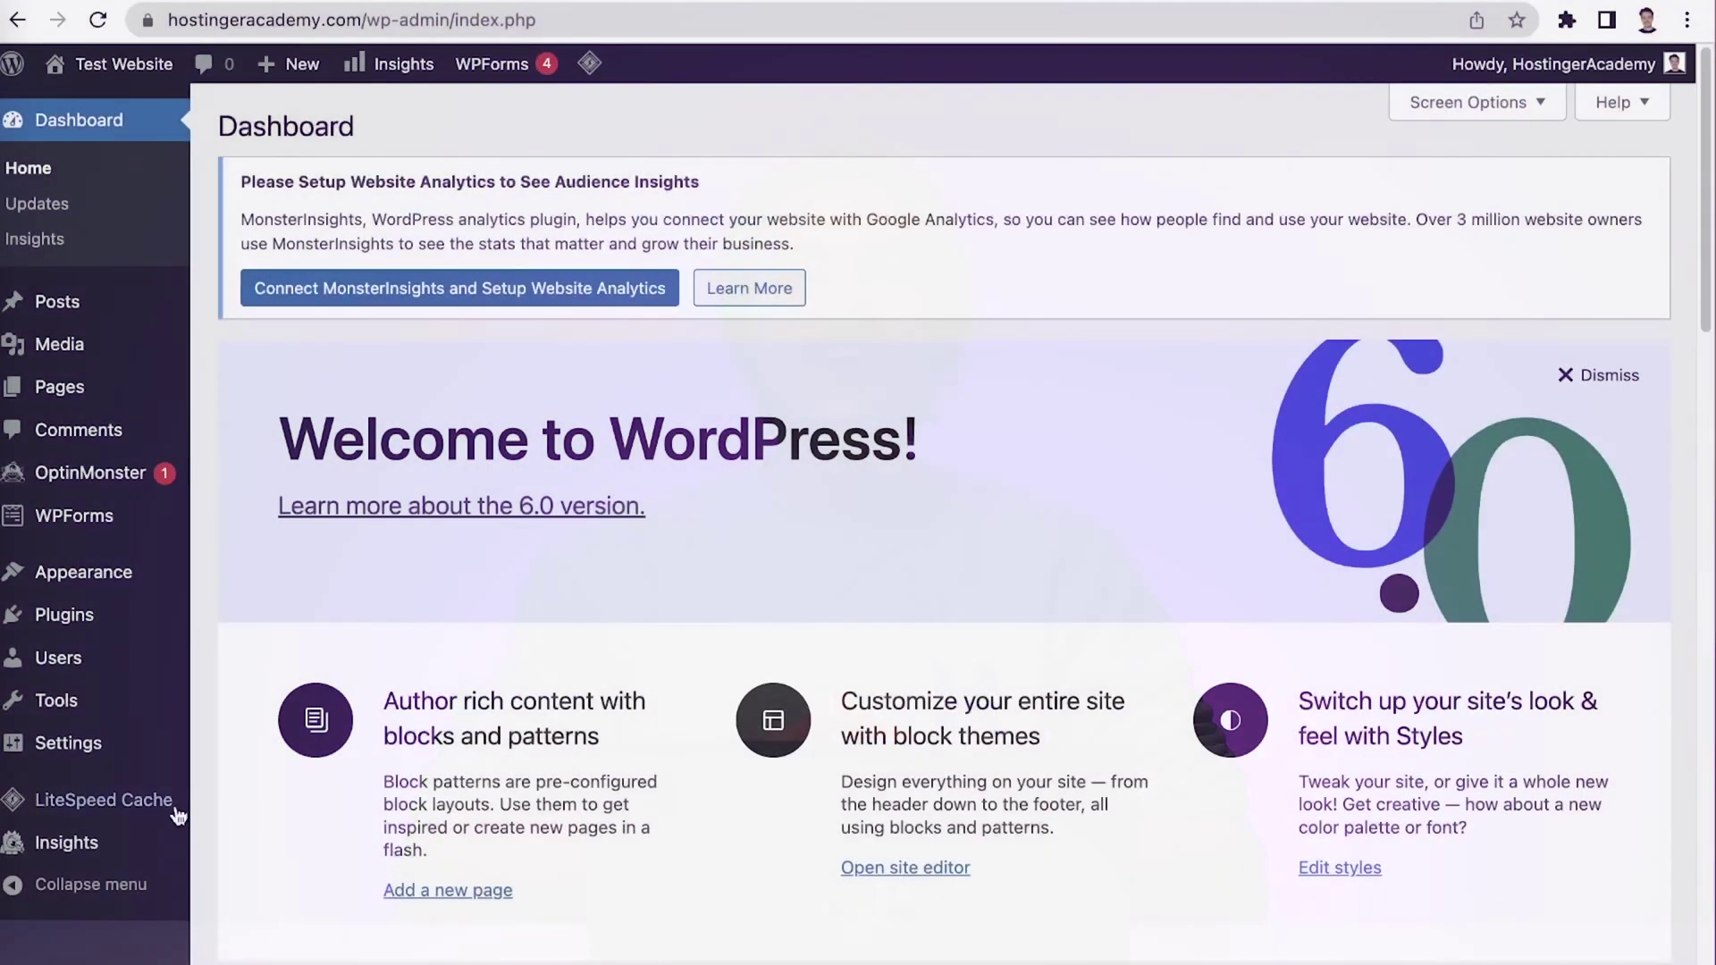
Run Purge All from the LiteSpeed Cache Toolbox in the WordPress admin
mouse_move(170, 801)
left_click(269, 919)
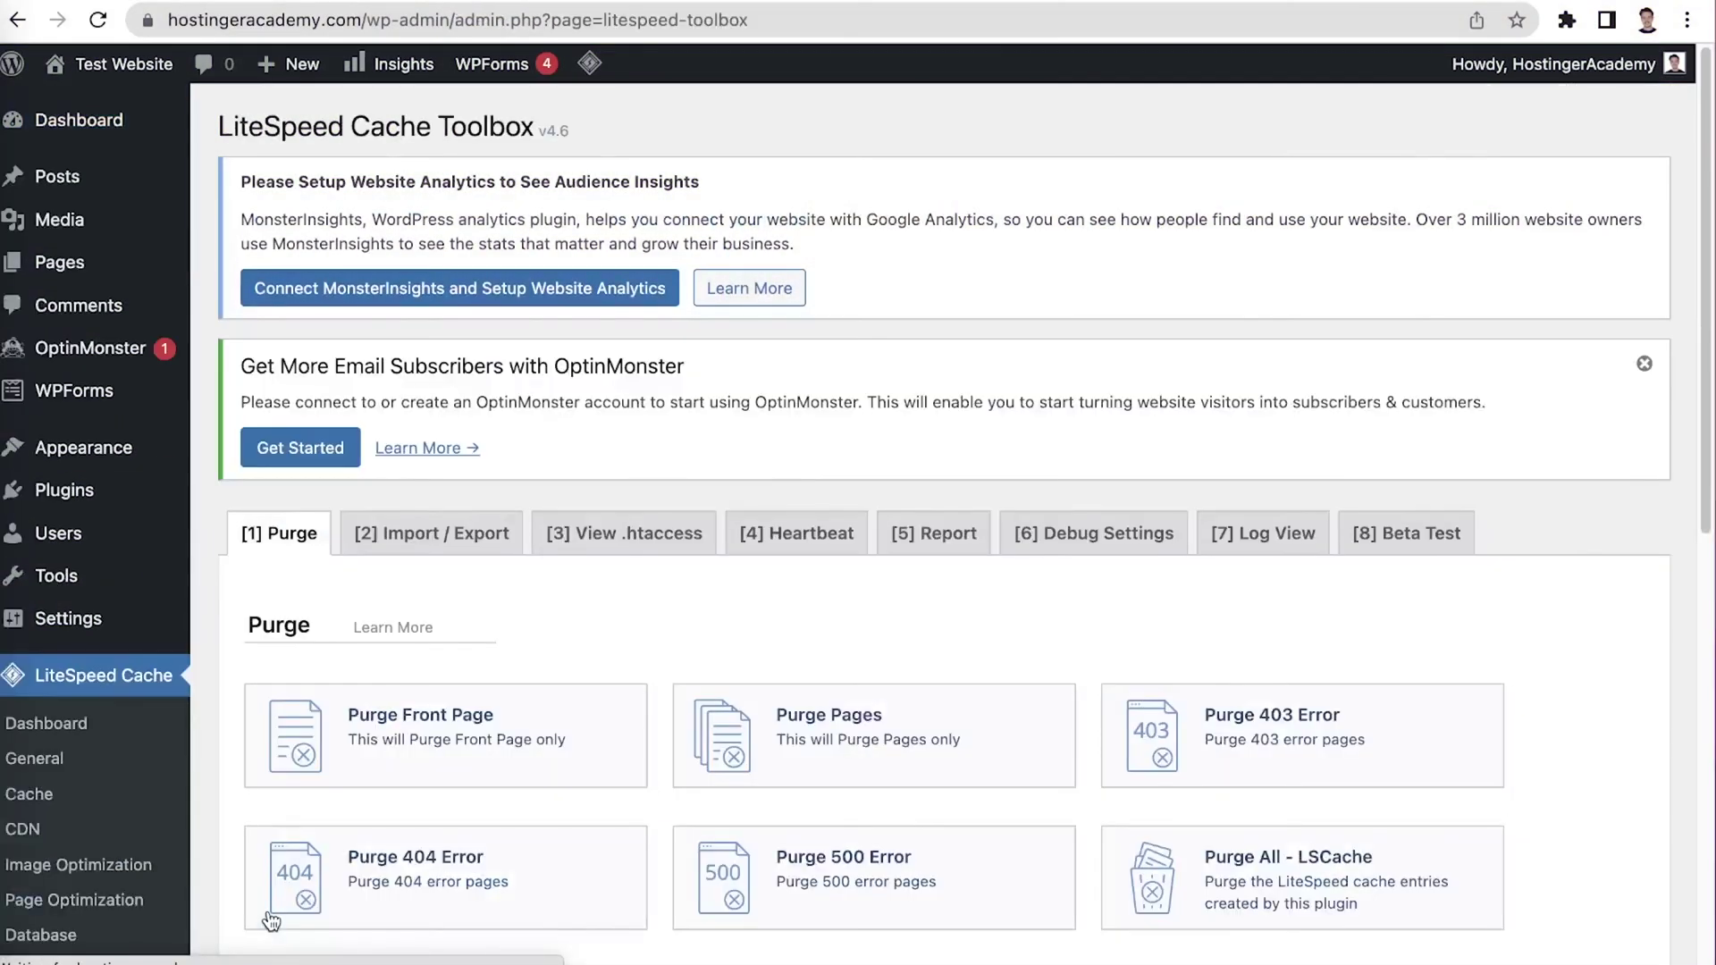
scroll(518, 661, "down", 6)
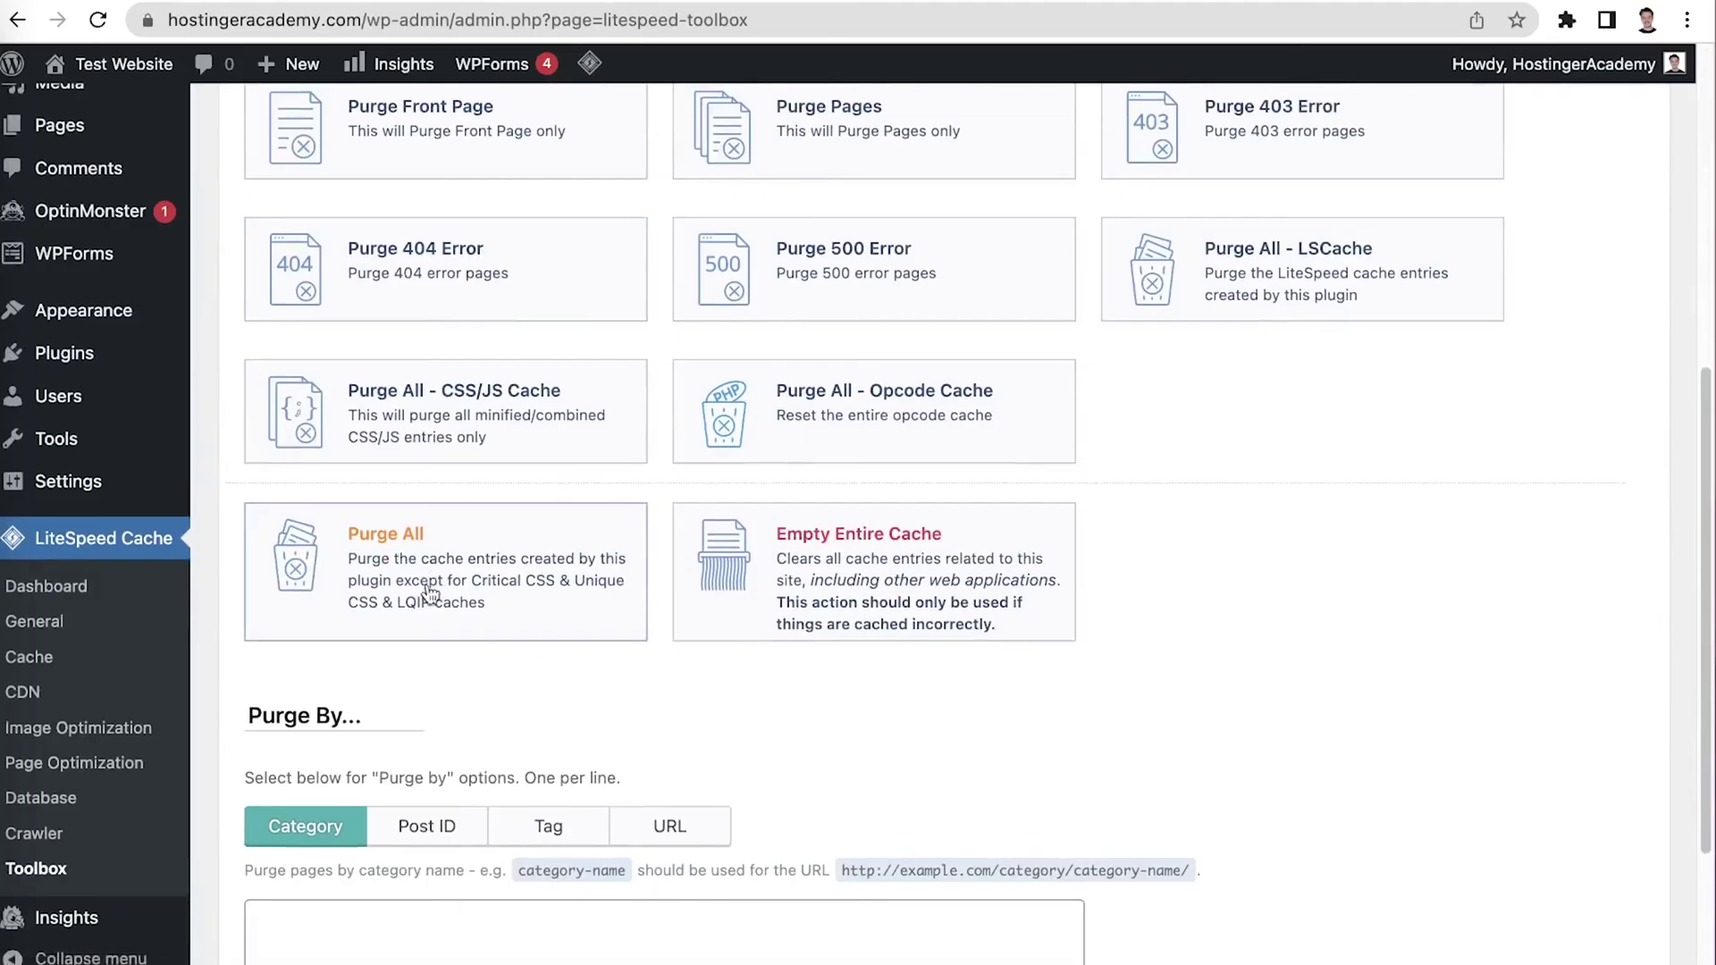
left_click(407, 608)
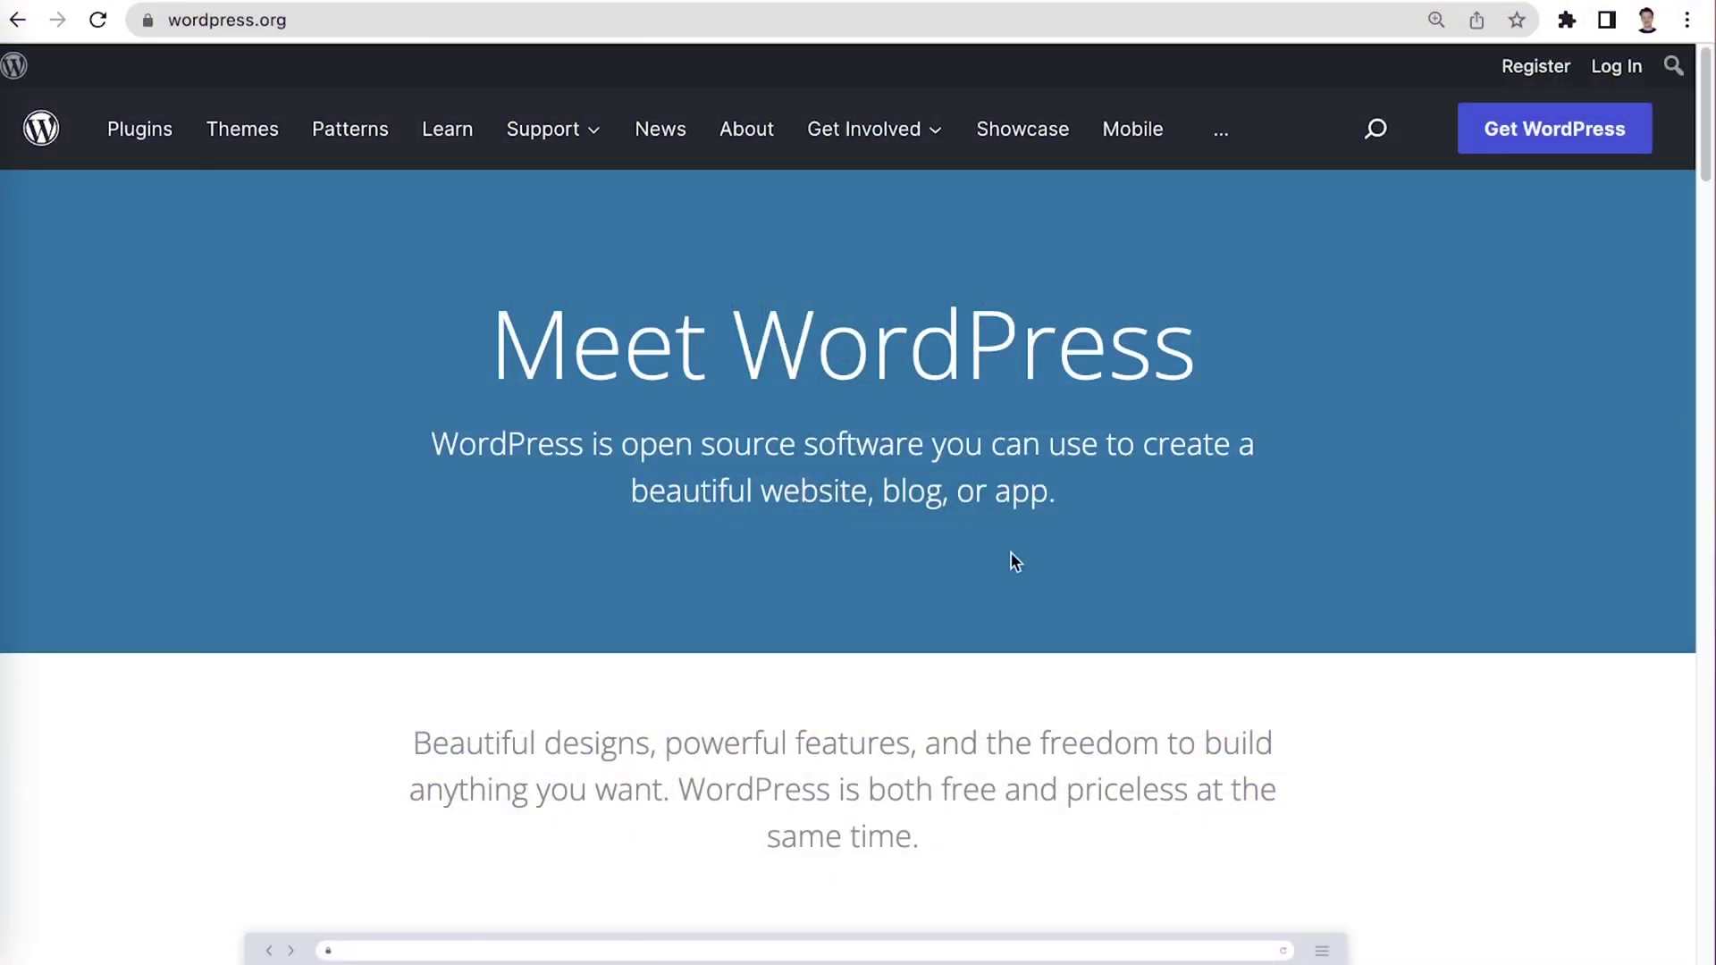
Download the latest WordPress package, wordpress-6.0.zip, from wordpress.org
left_click(1486, 141)
scroll(1680, 357, "down", 15)
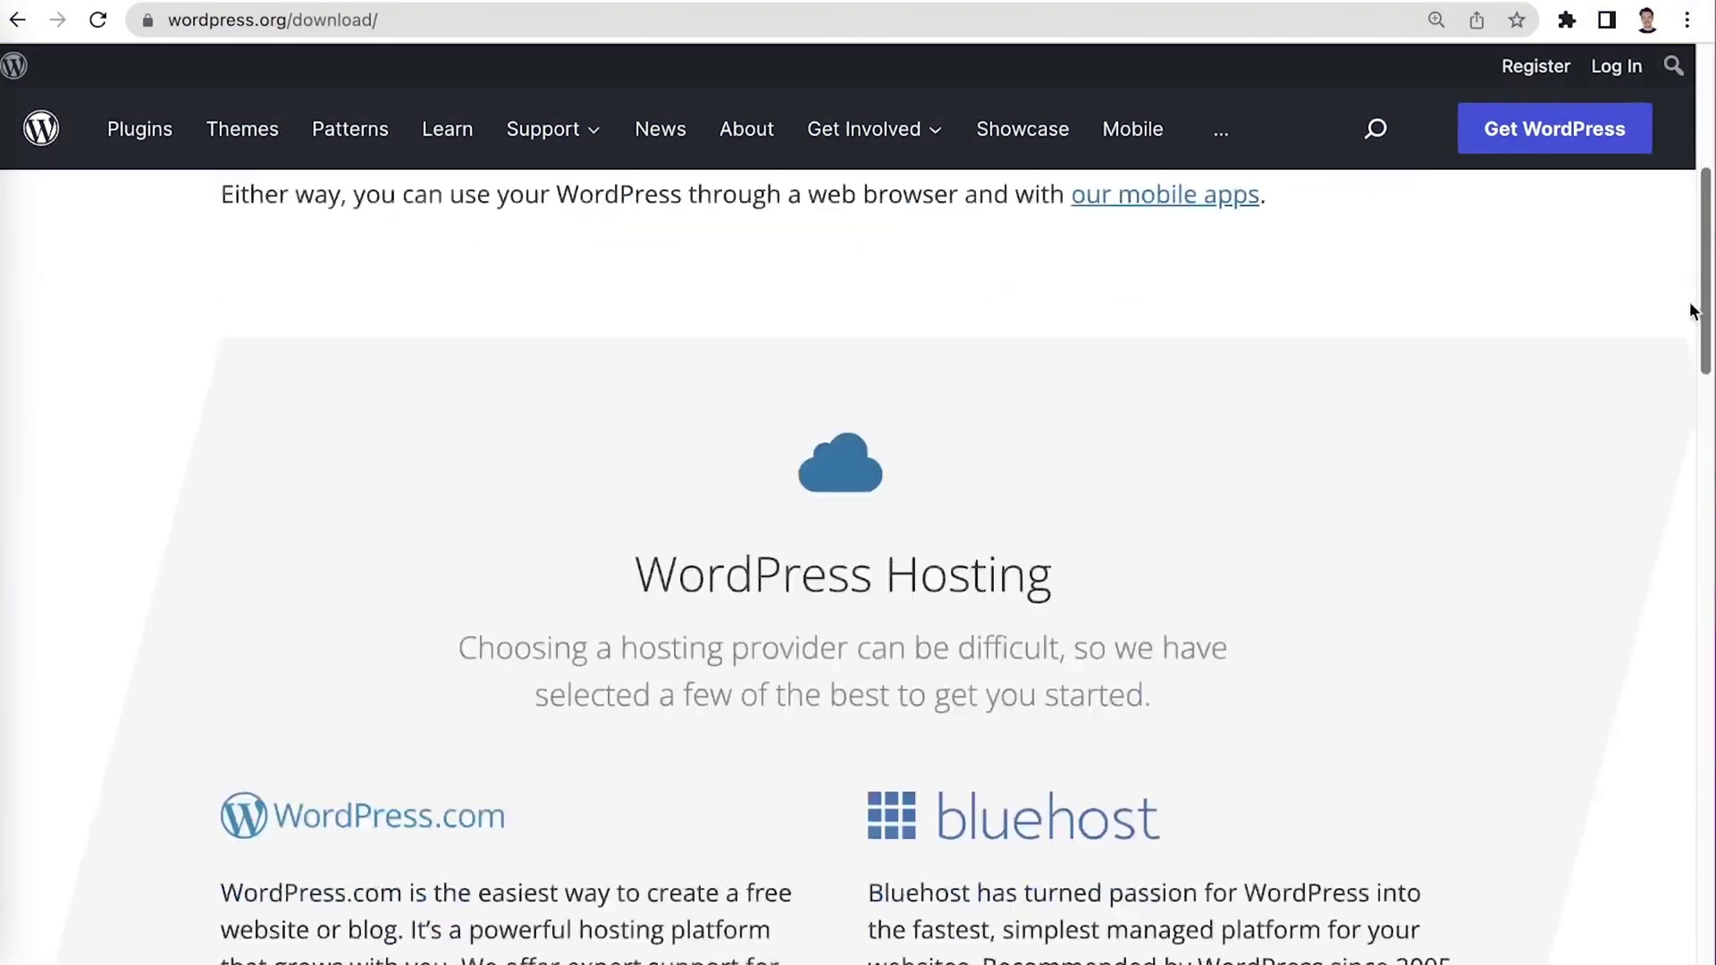
scroll(1656, 541, "down", 1)
left_click(933, 551)
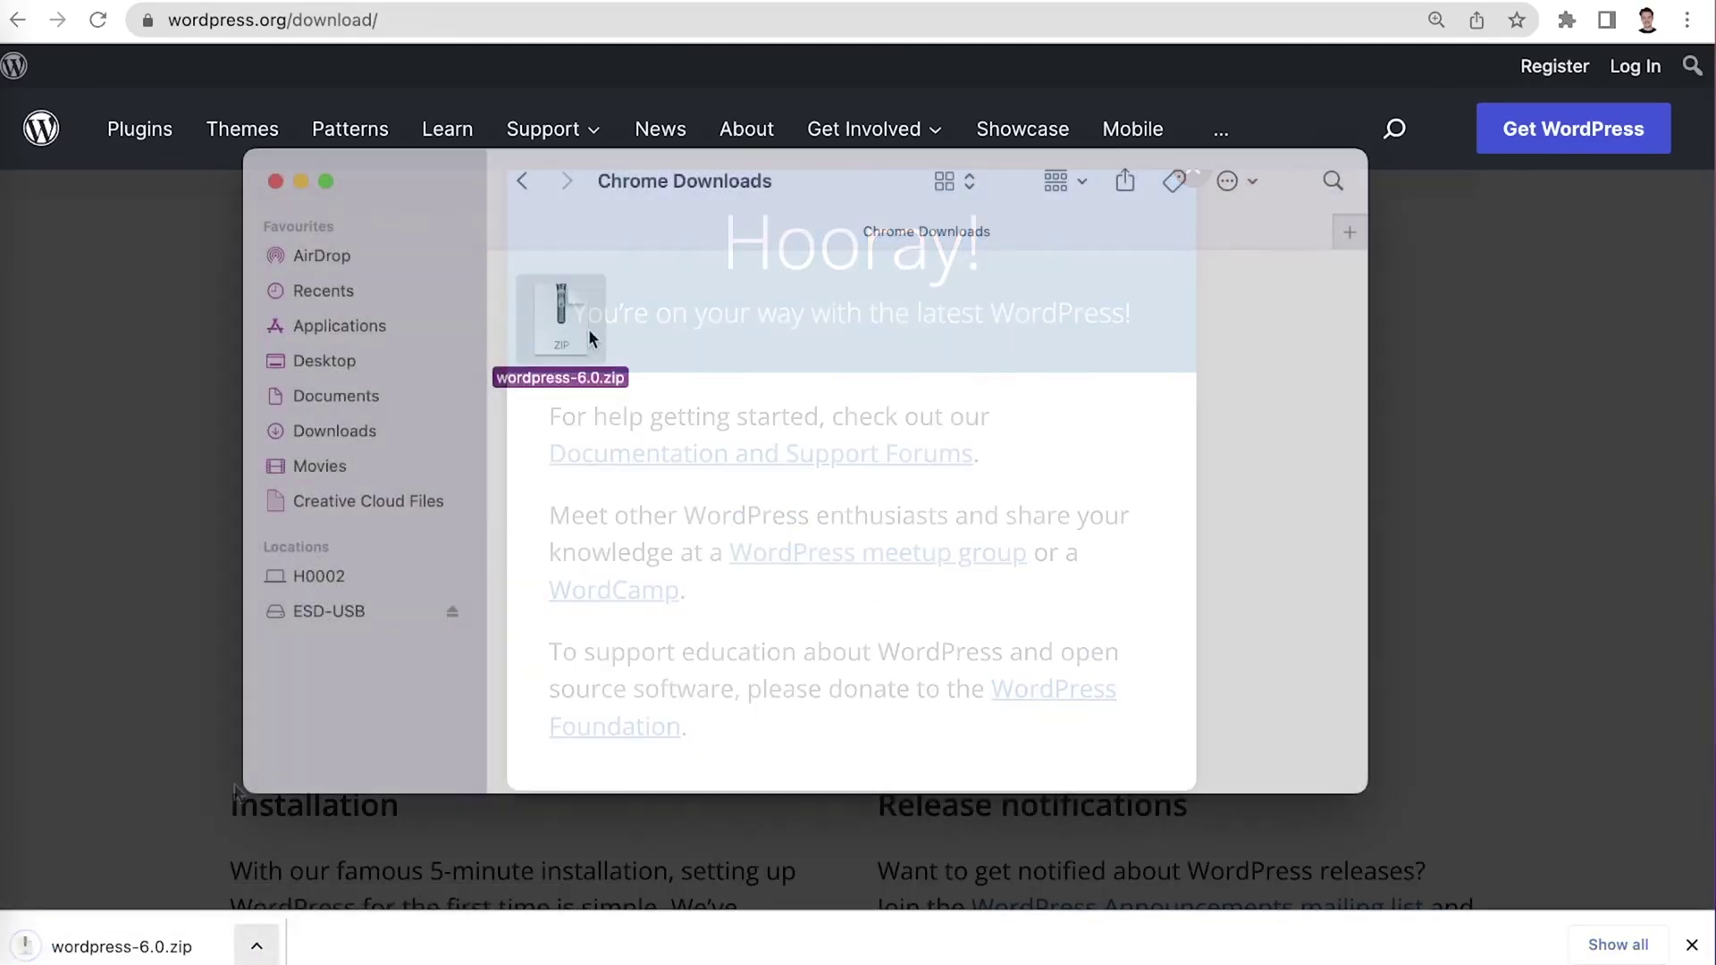
Extract wordpress-6.0.zip and delete the wp-content folder from the extracted wordpress folder
double_click(589, 333)
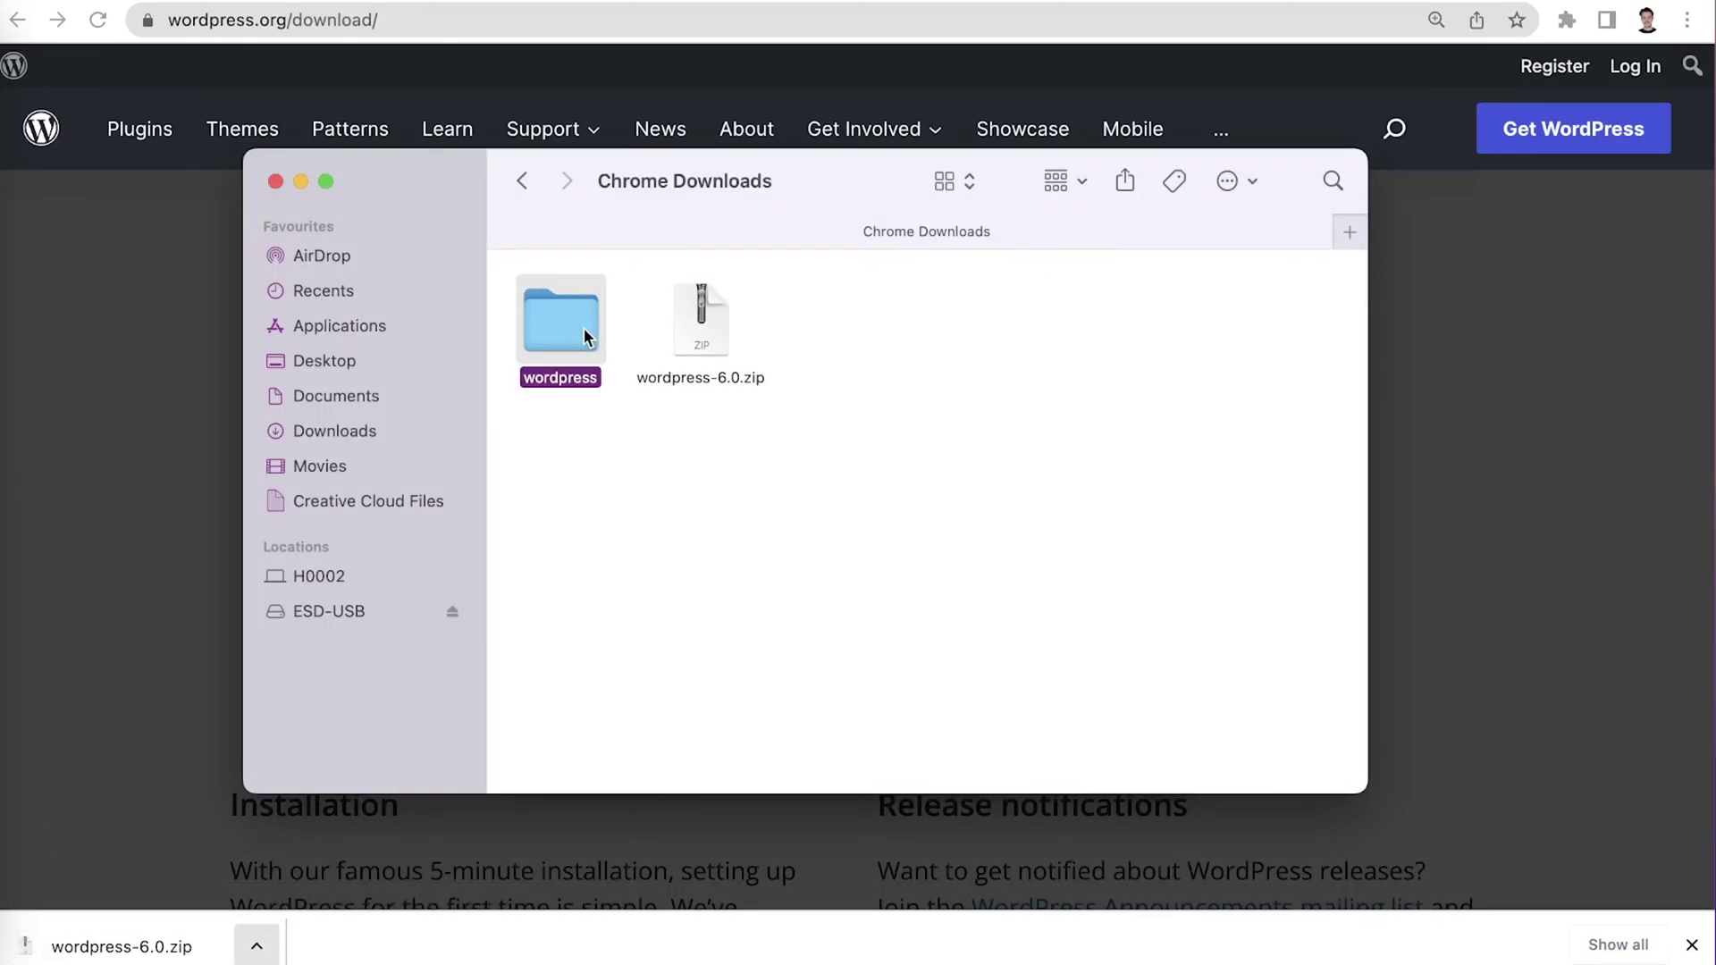
double_click(584, 334)
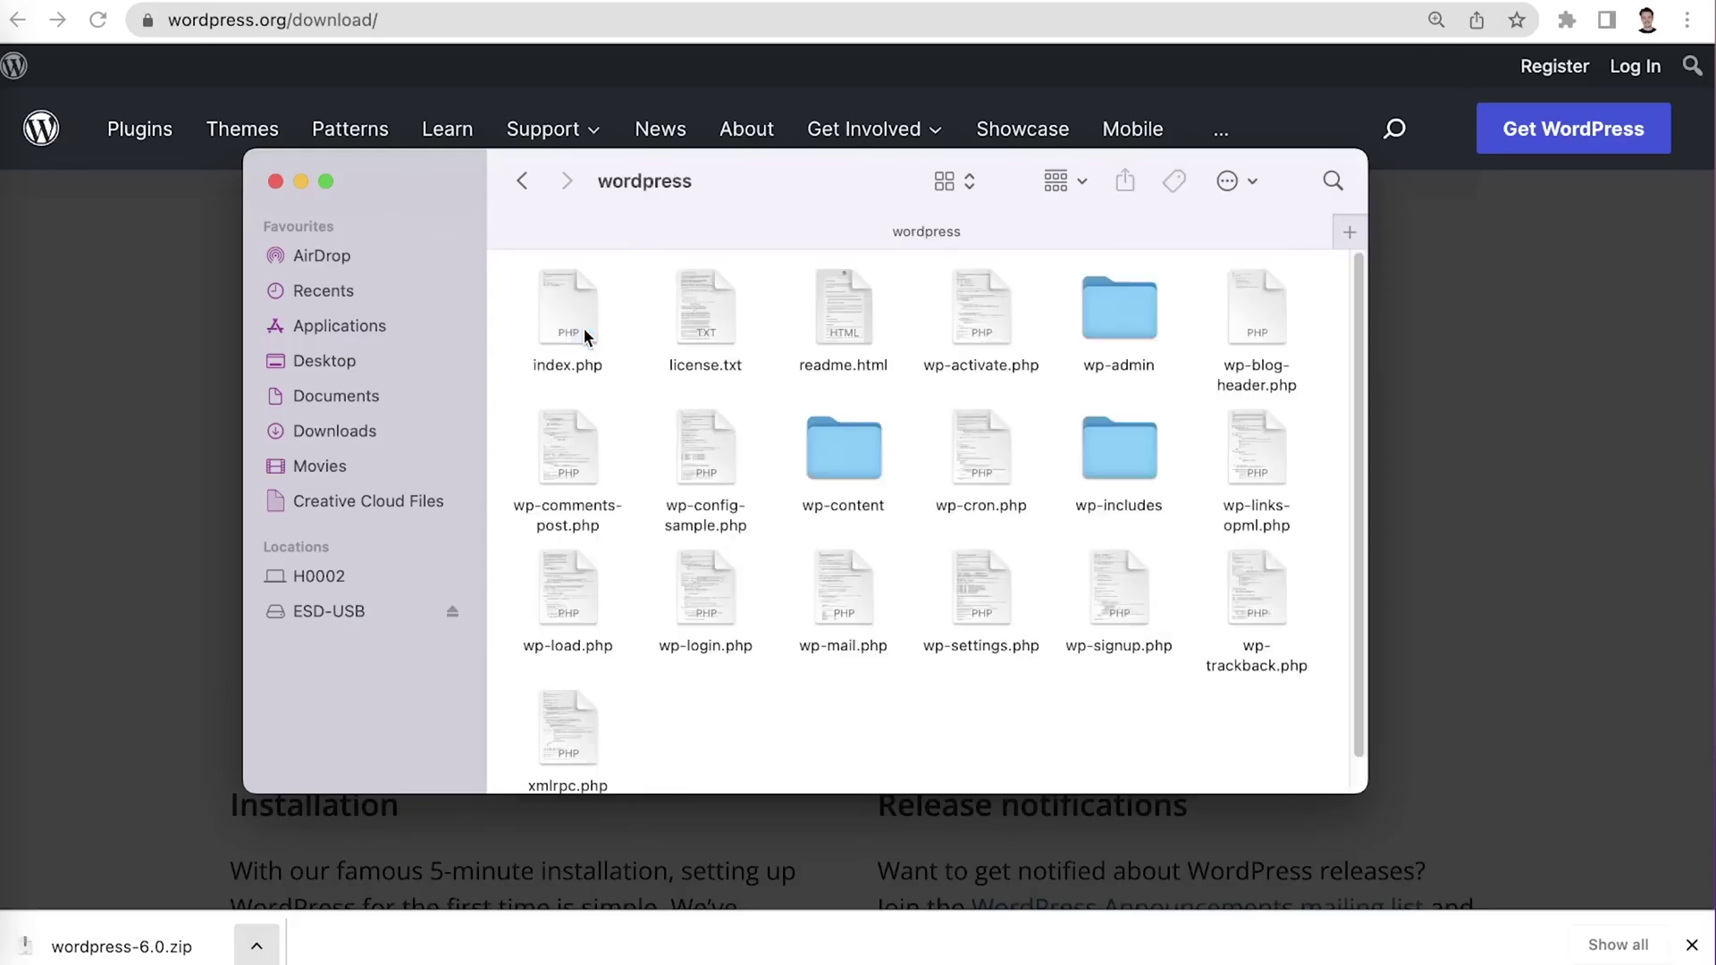
right_click(840, 467)
left_click(898, 518)
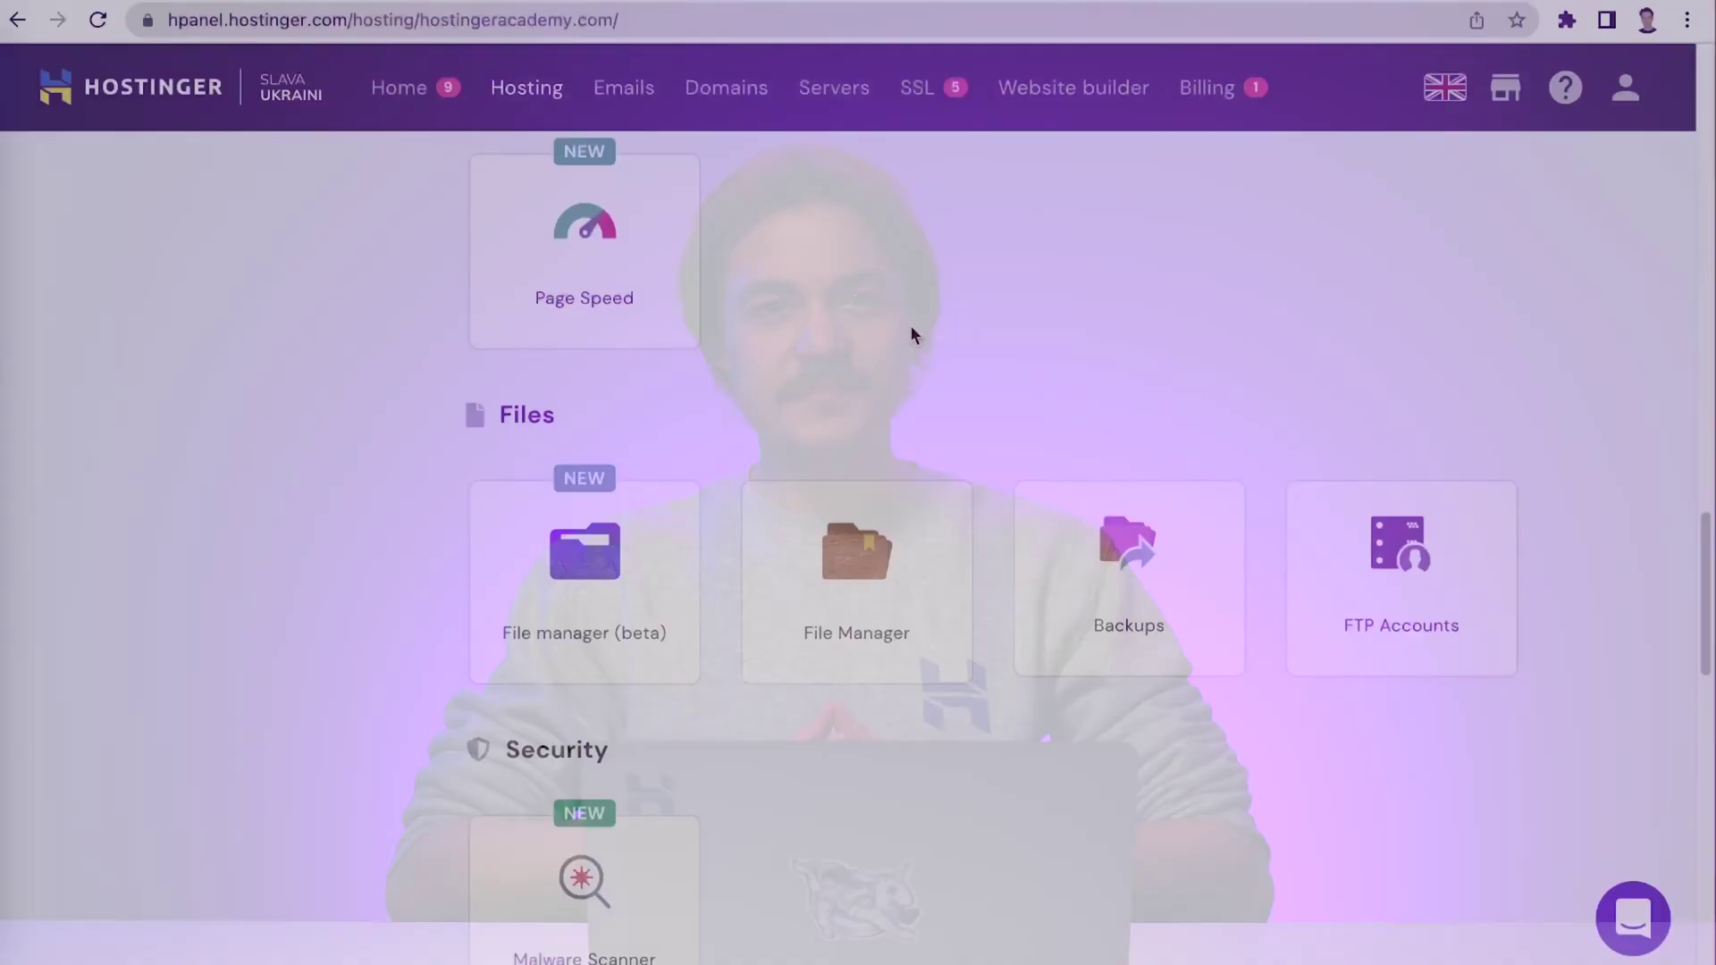
Open the public_html folder of hostingeracademy.com in Hostinger's File manager (beta)
scroll(952, 496, "up", 15)
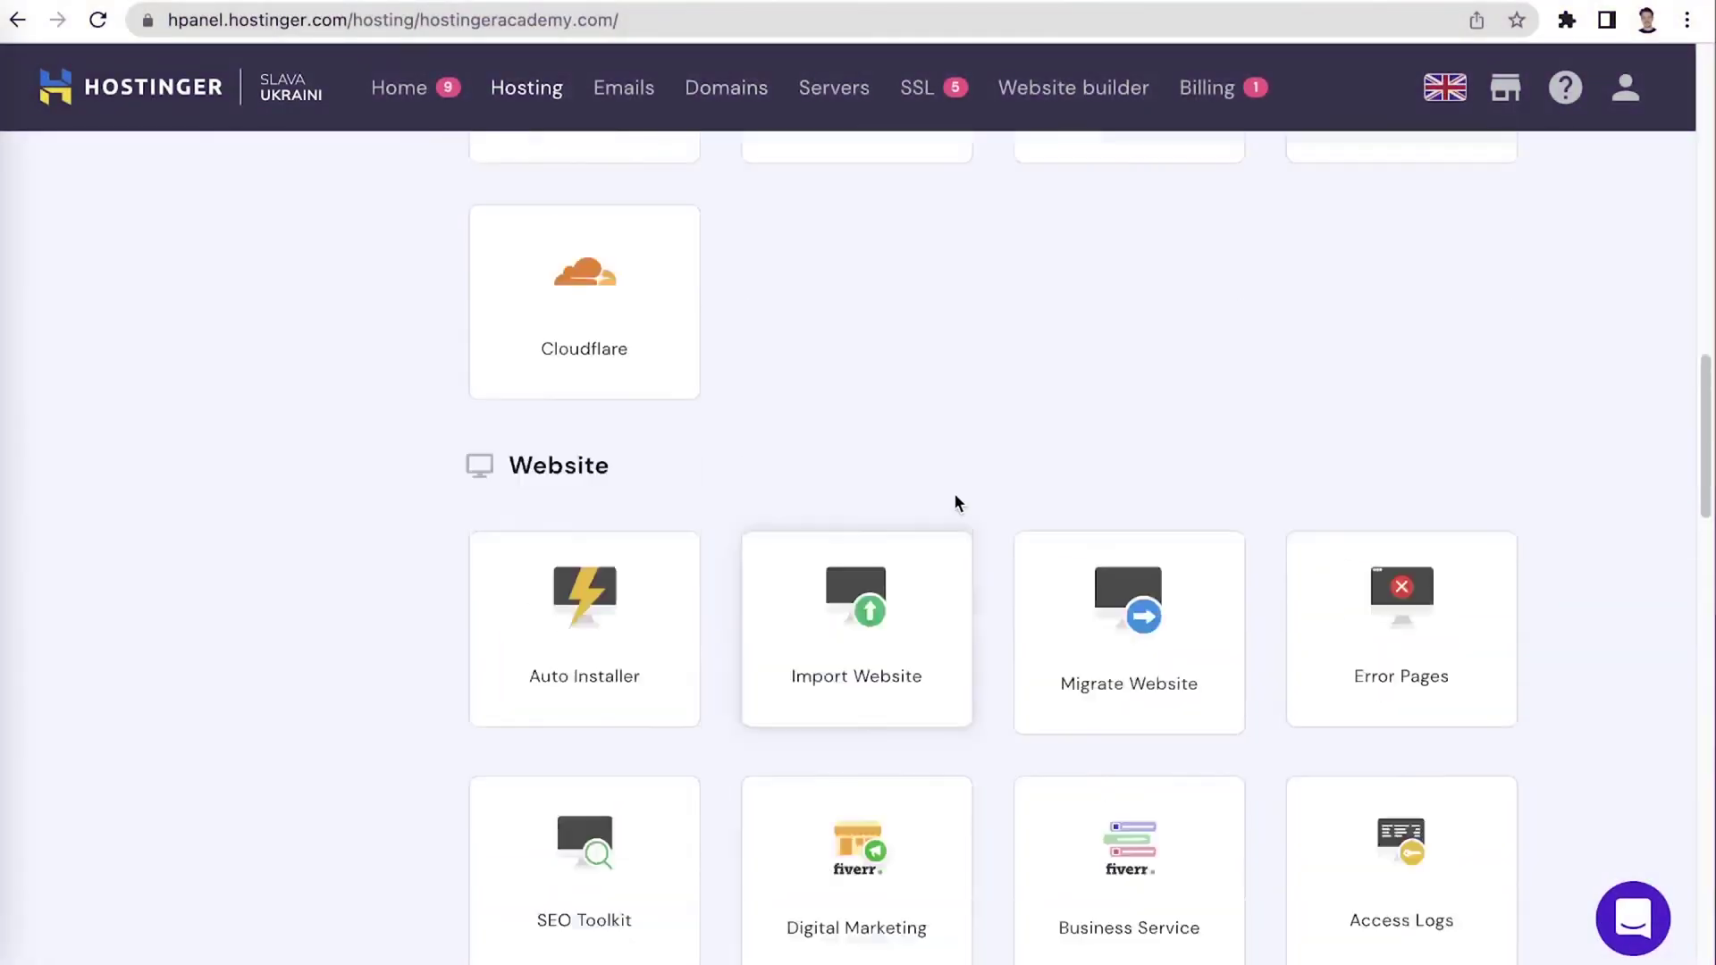
scroll(960, 509, "down", 20)
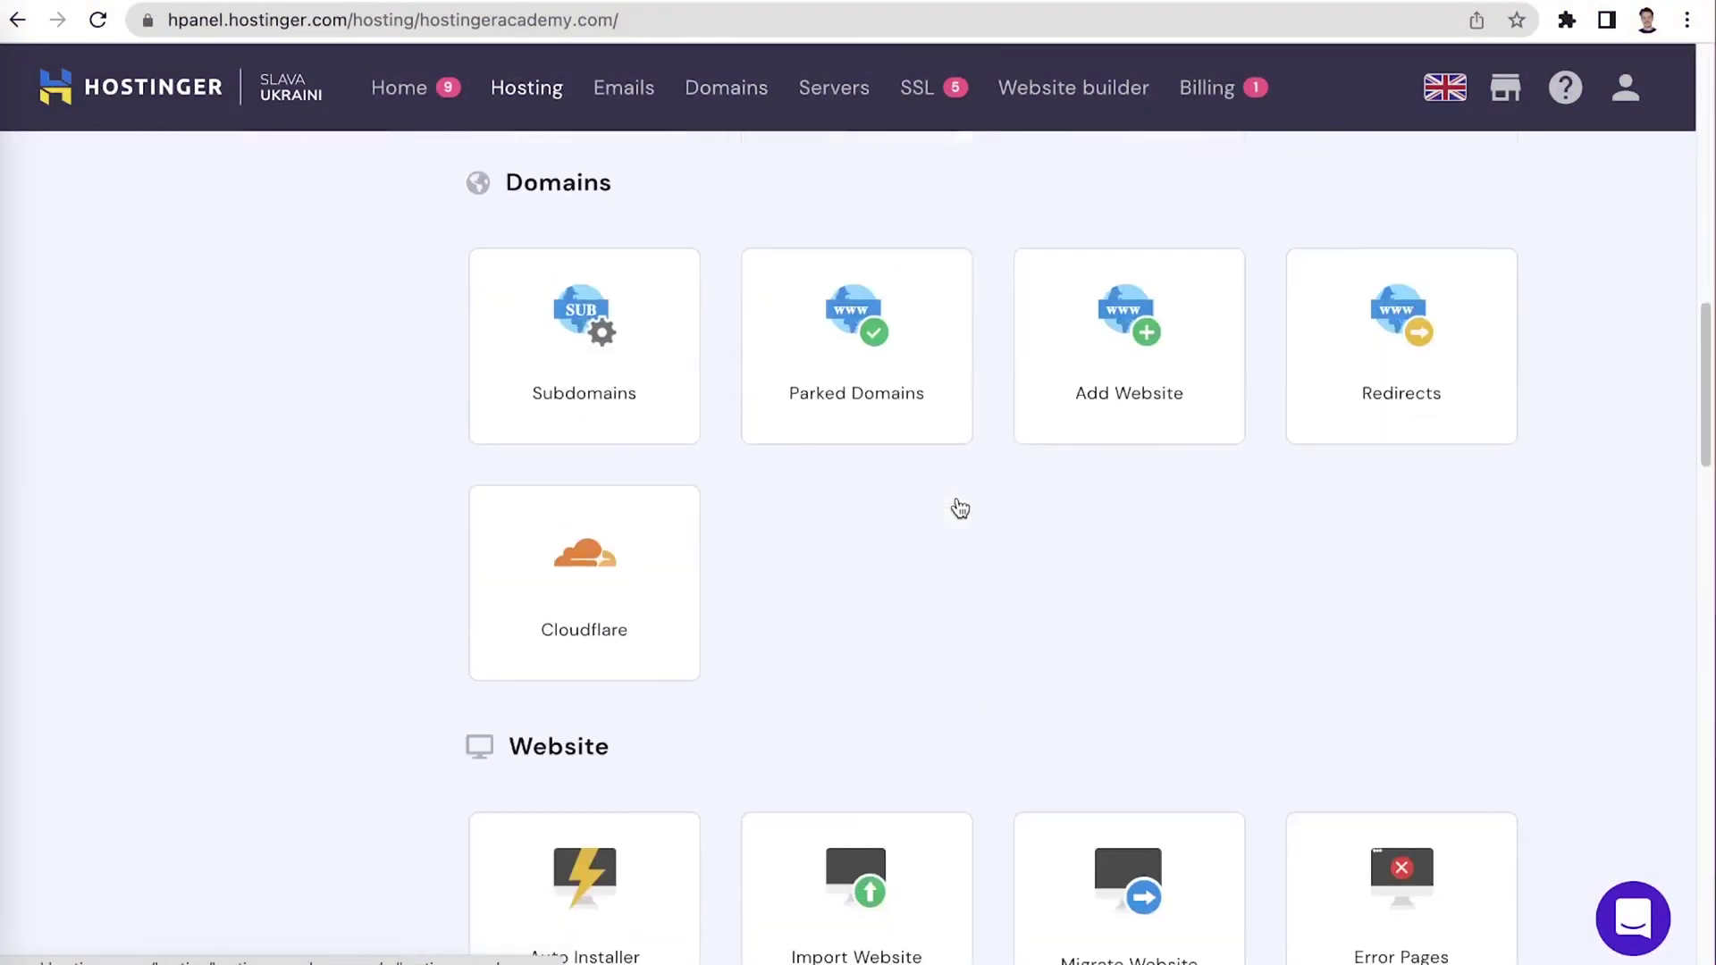
scroll(959, 506, "down", 1)
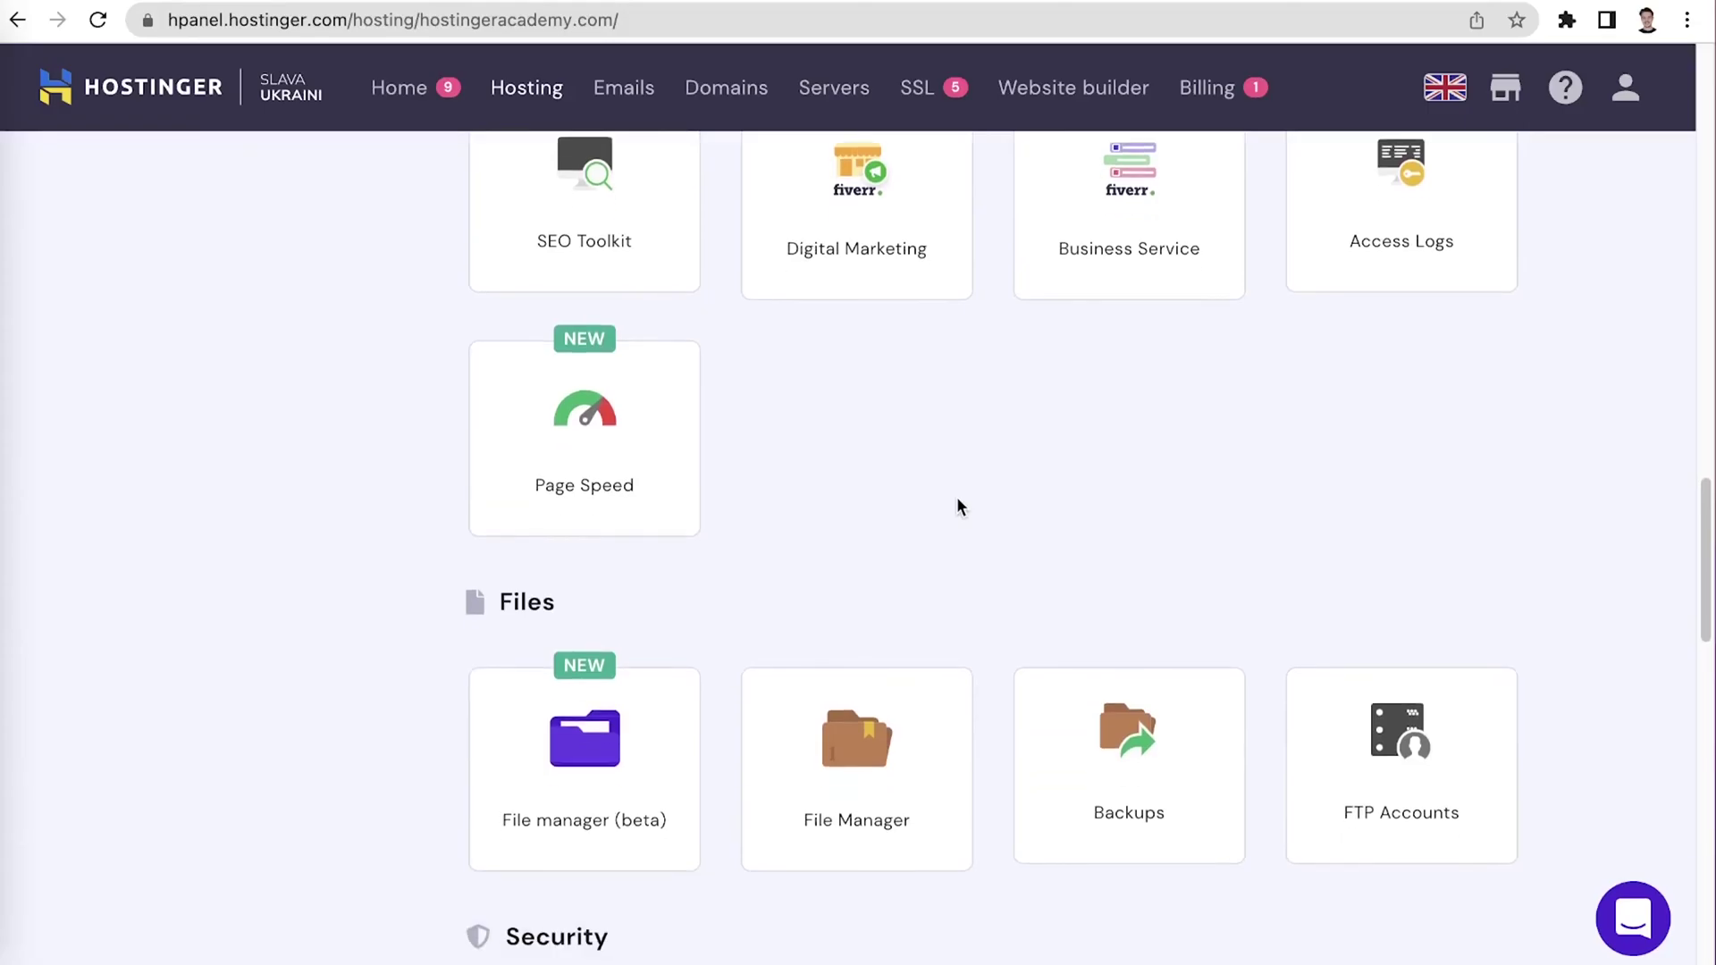
left_click(640, 712)
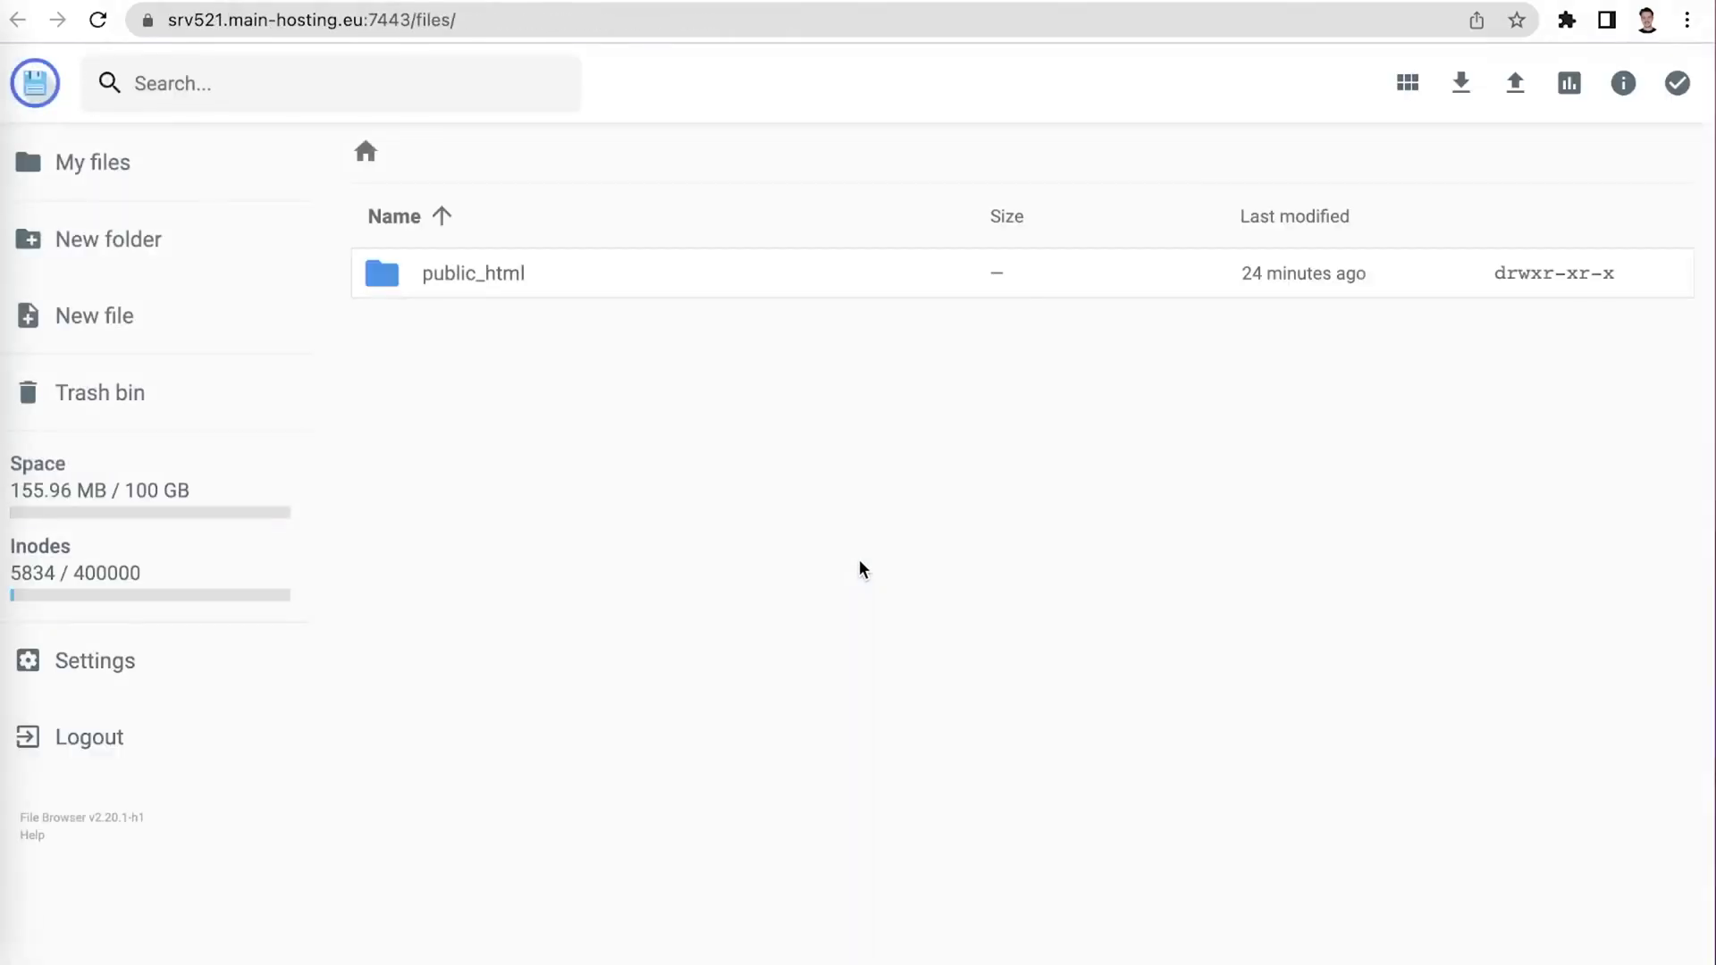
double_click(526, 295)
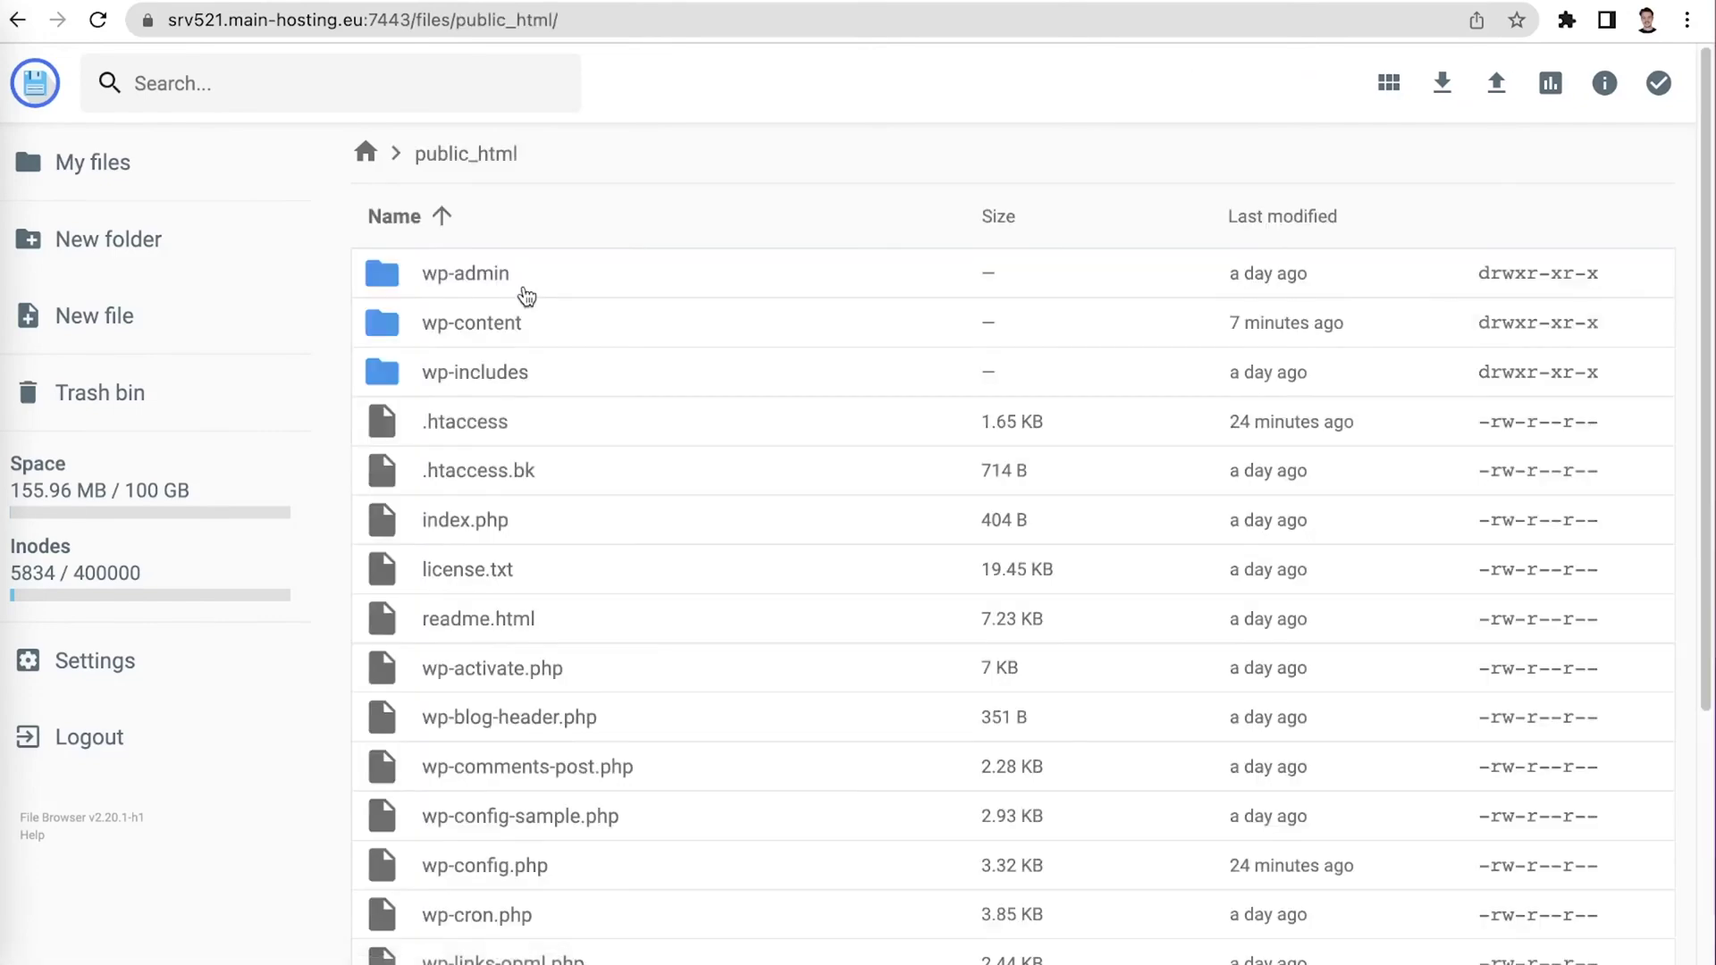
Upload all remaining files and folders of the extracted wordpress folder from Finder into public_html, replacing the existing ones
key("super+Tab")
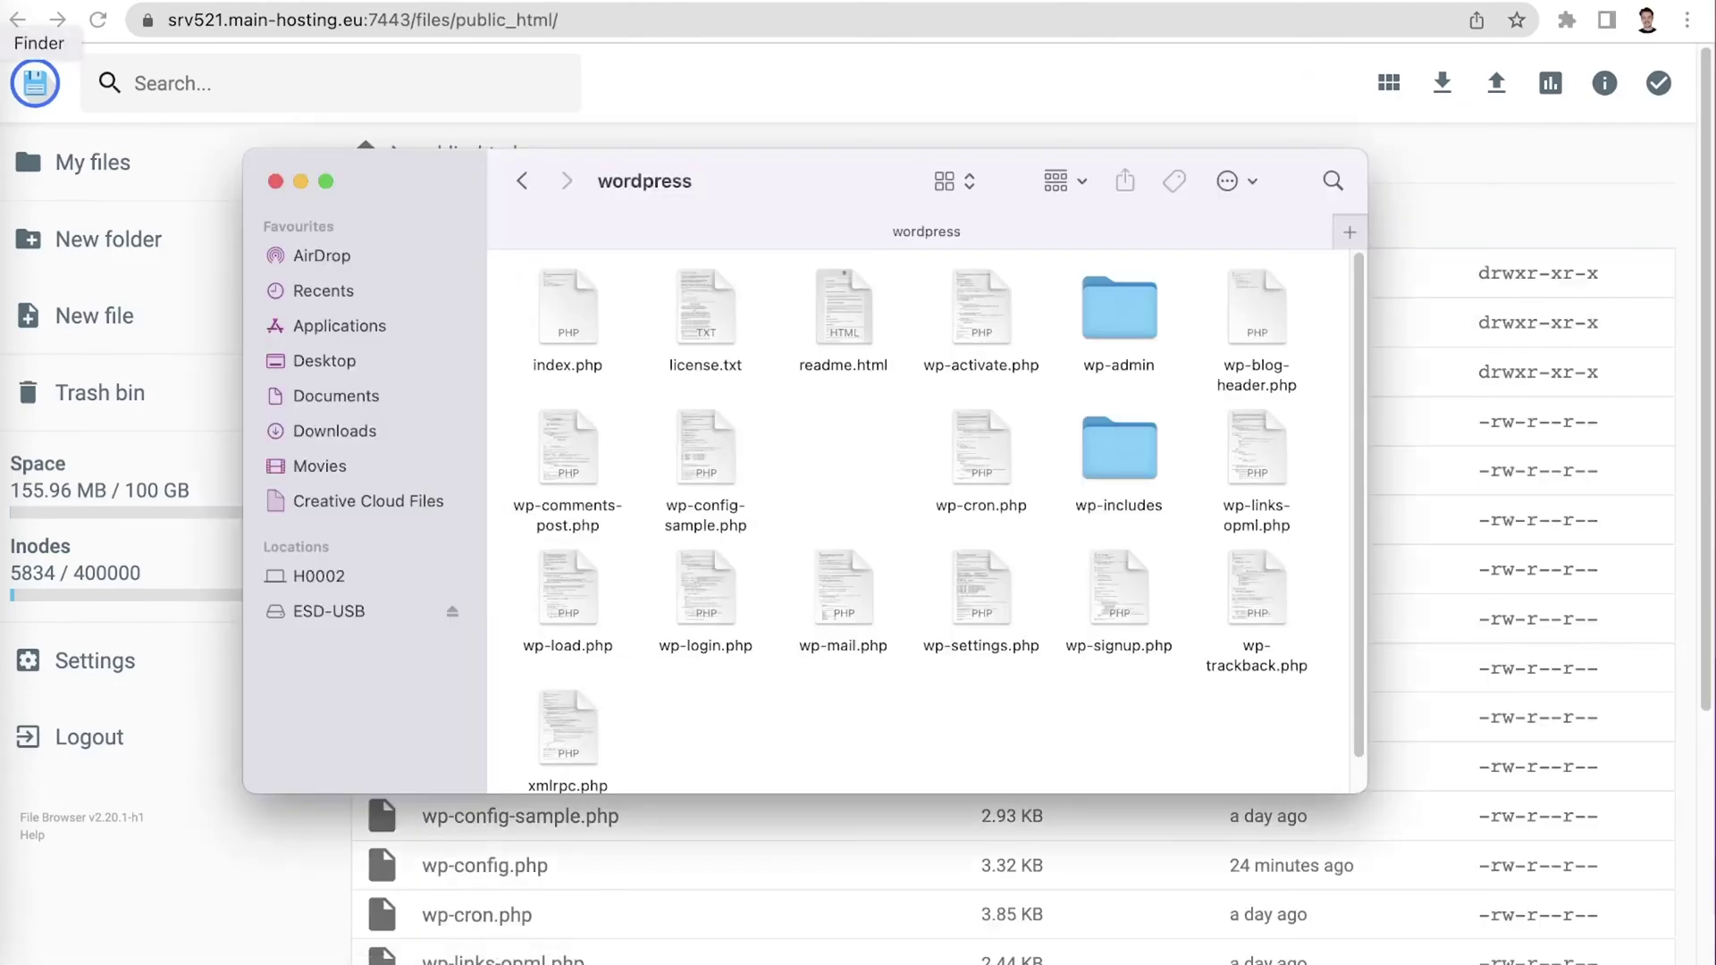
left_click_drag(518, 289, 1253, 726)
left_click_drag(1112, 459, 1440, 581)
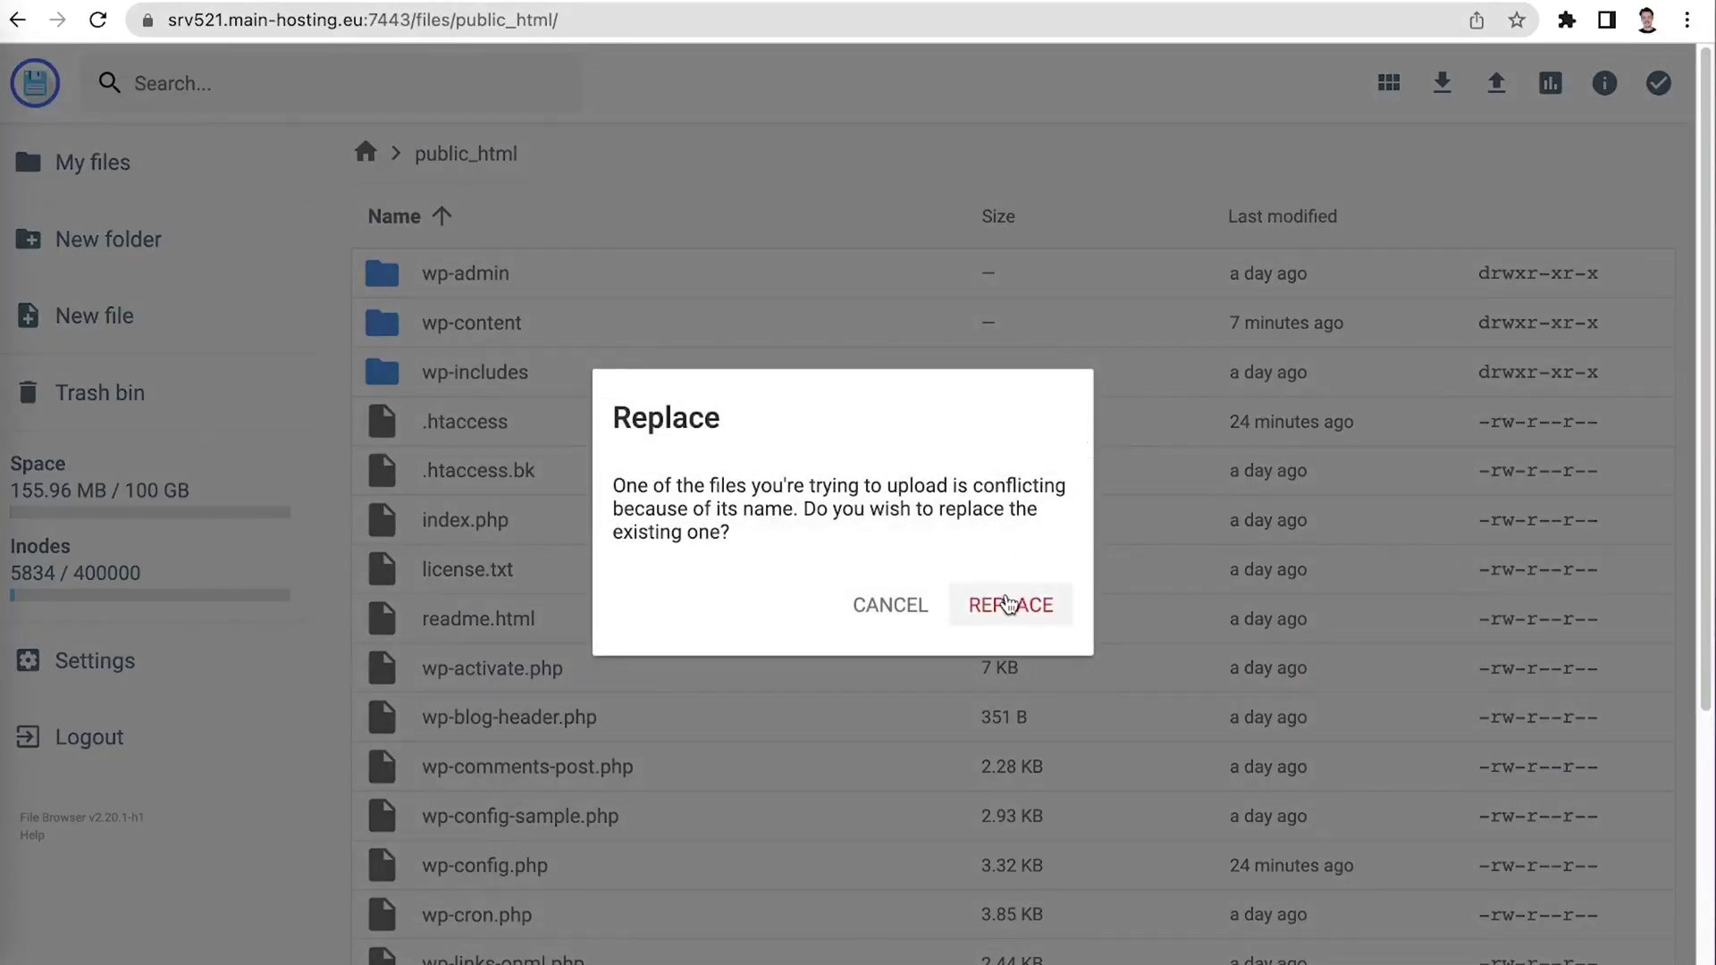
left_click(1009, 605)
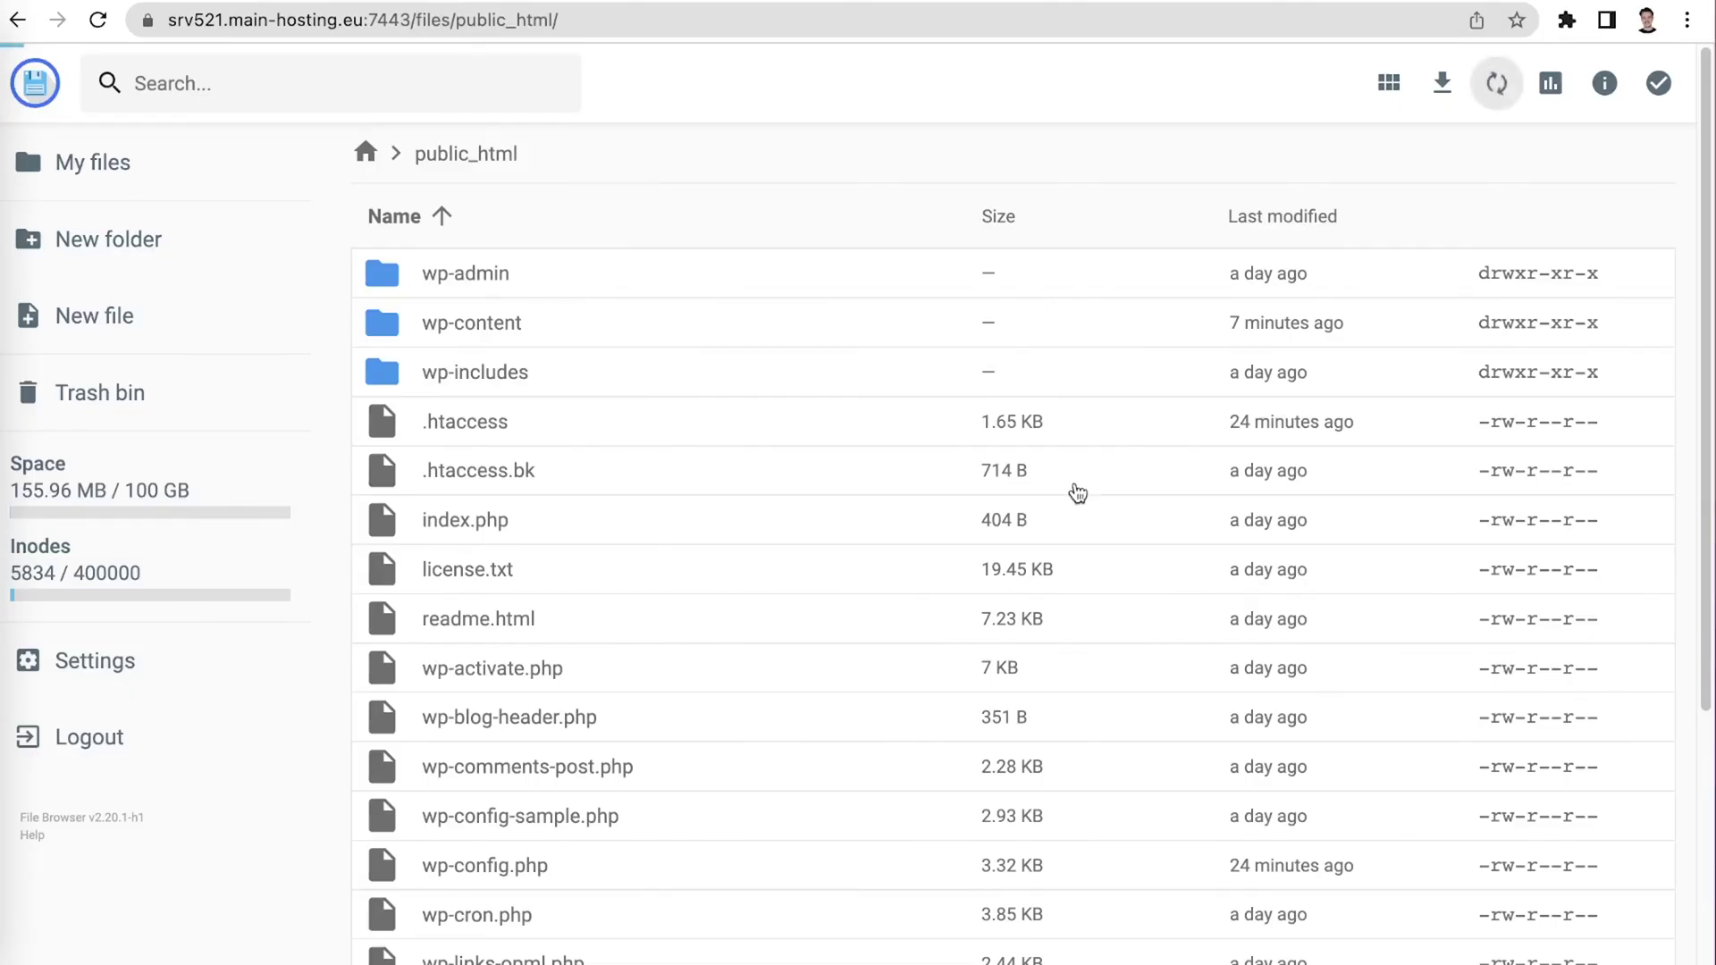
Rename the .htaccess file in public_html as .htaccessOld
left_click(525, 435)
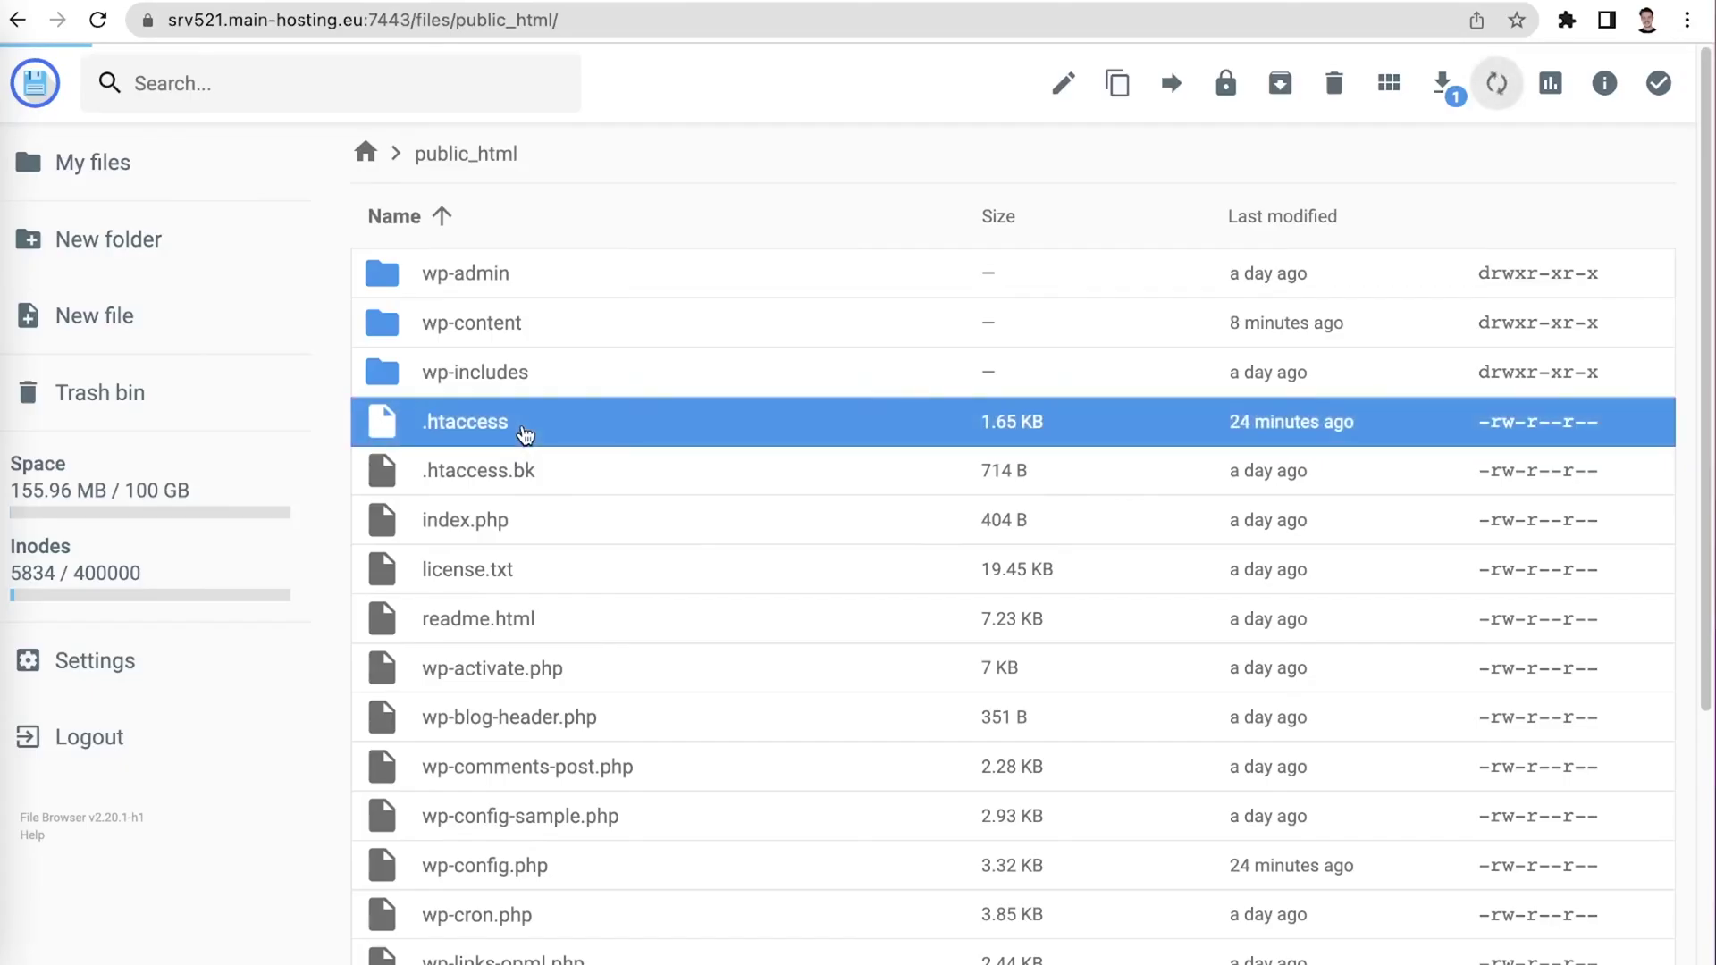
right_click(526, 436)
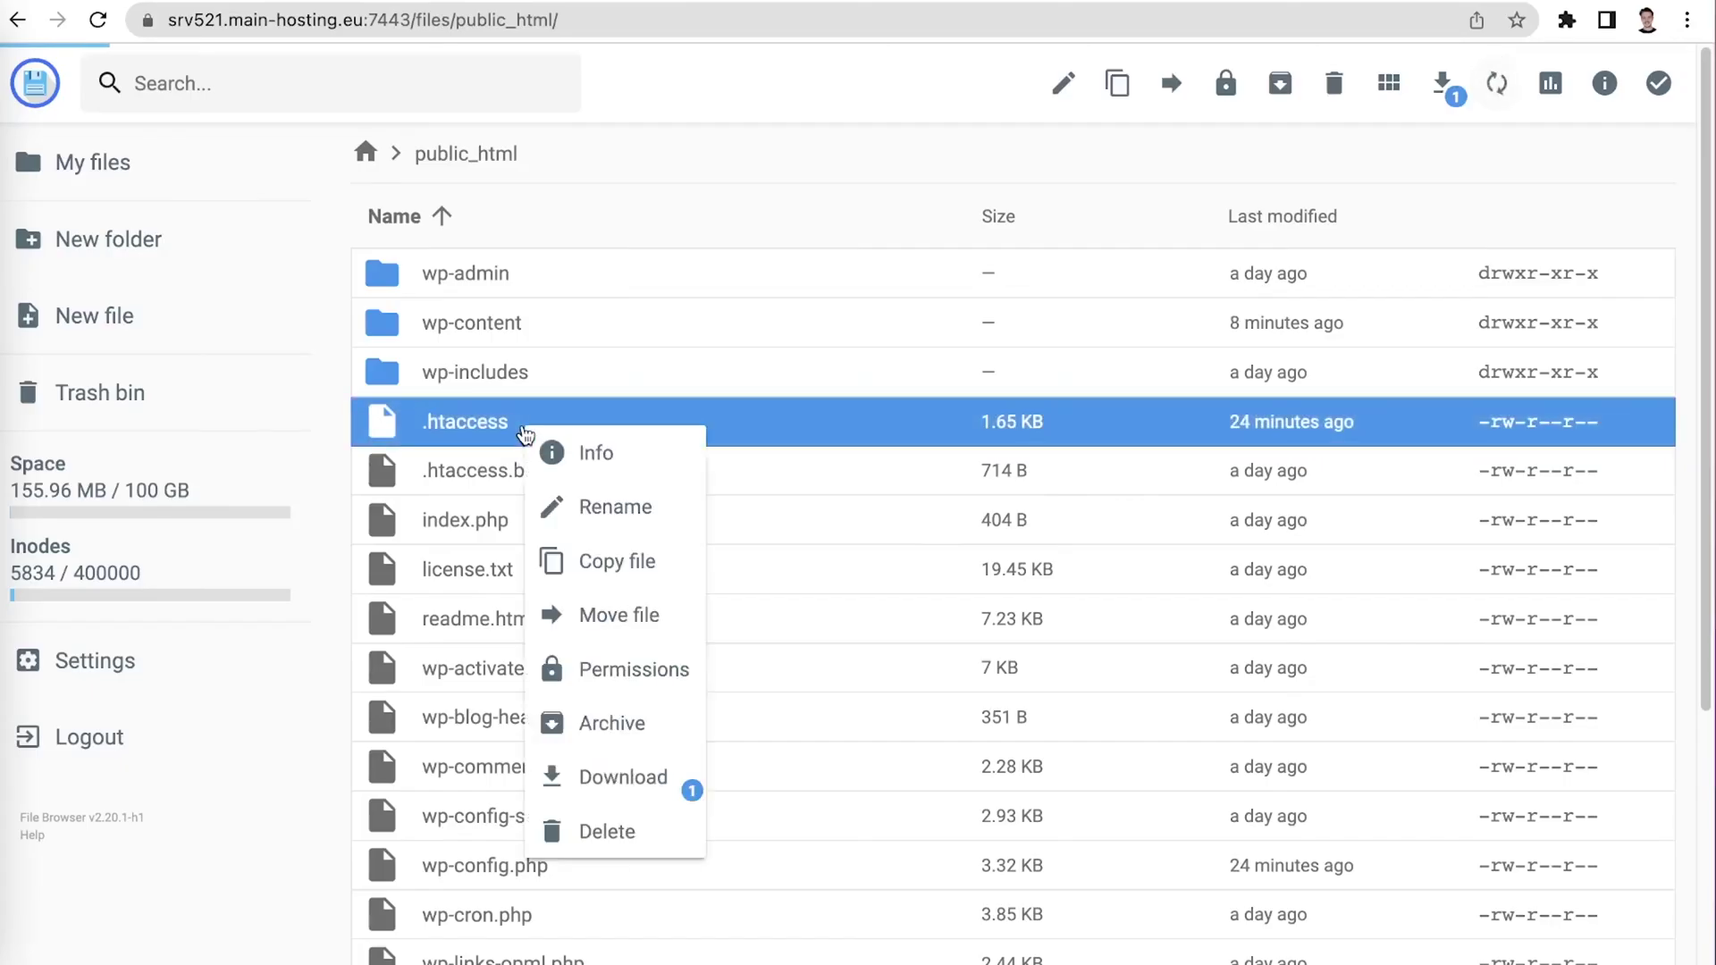
left_click(604, 507)
type("Old")
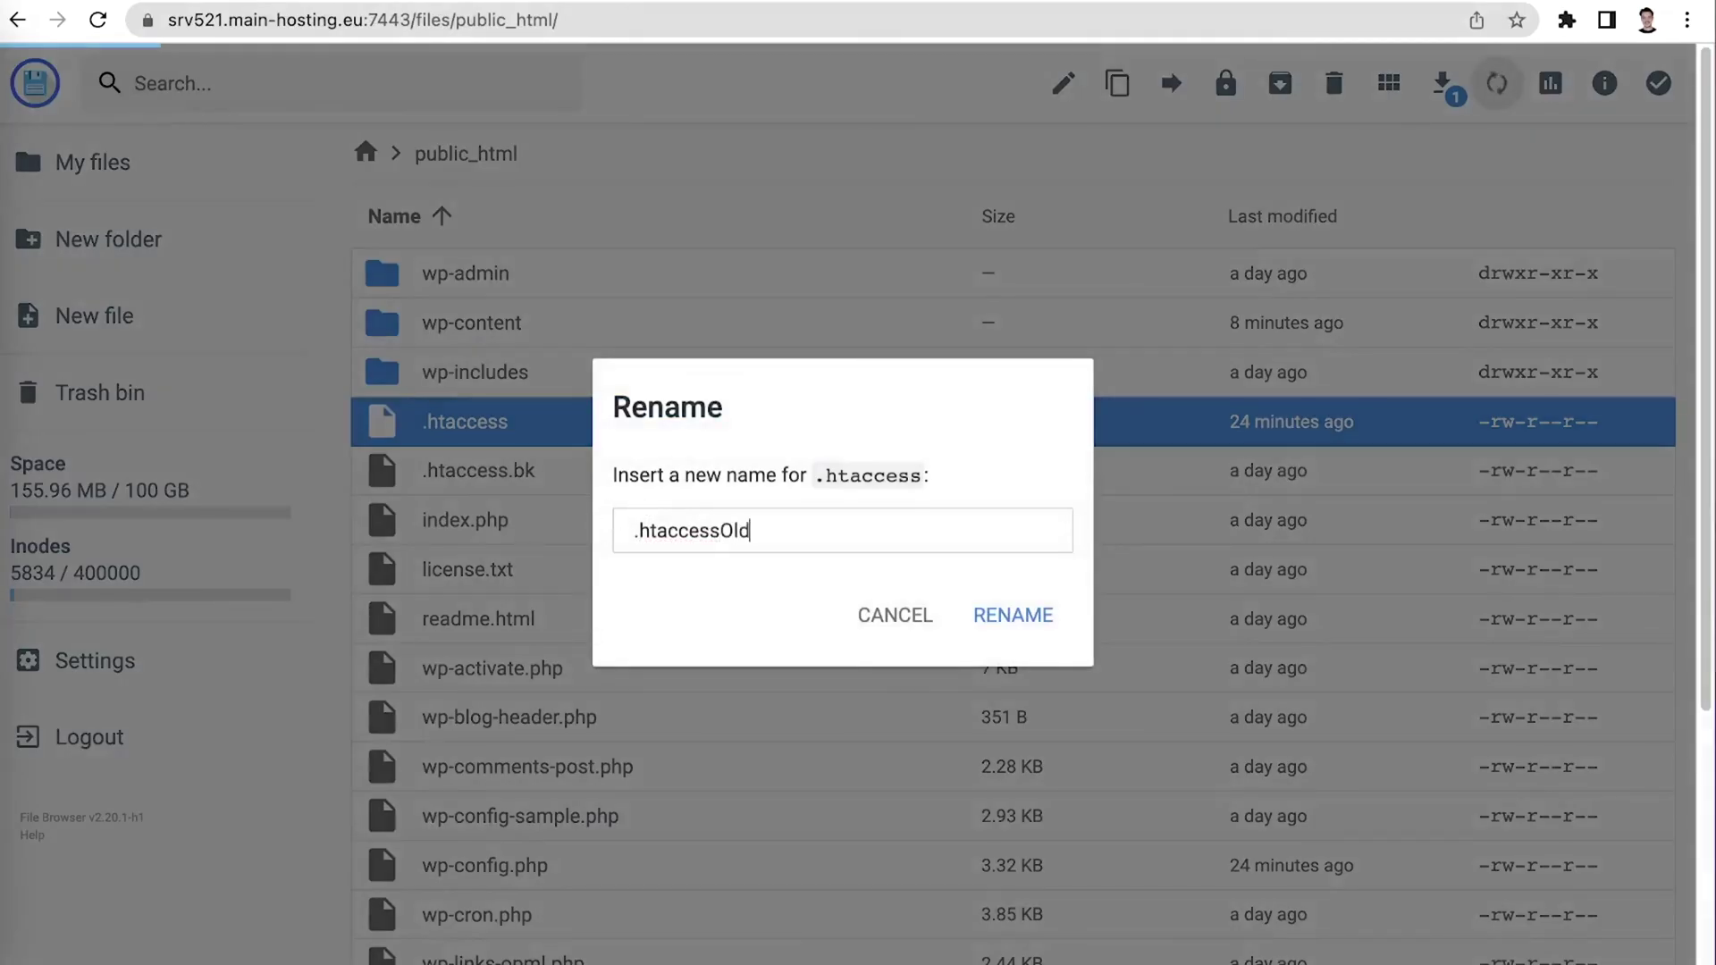
left_click(1043, 620)
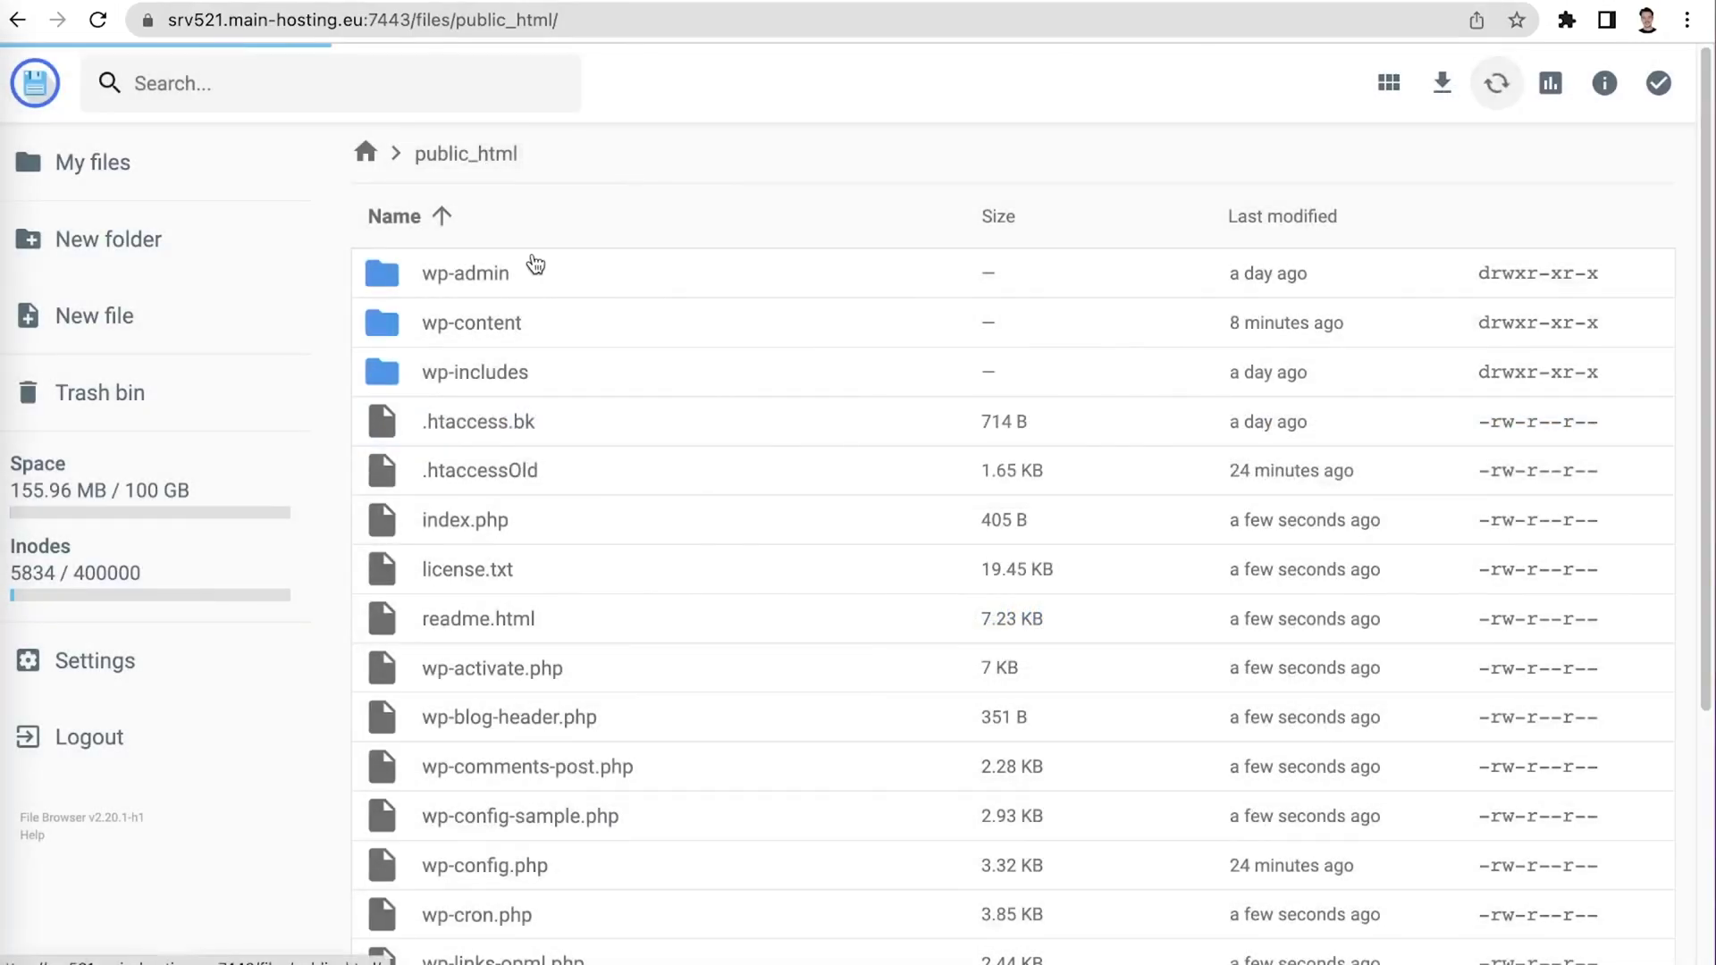
Create a new empty file named .htaccess in public_html
left_click(217, 308)
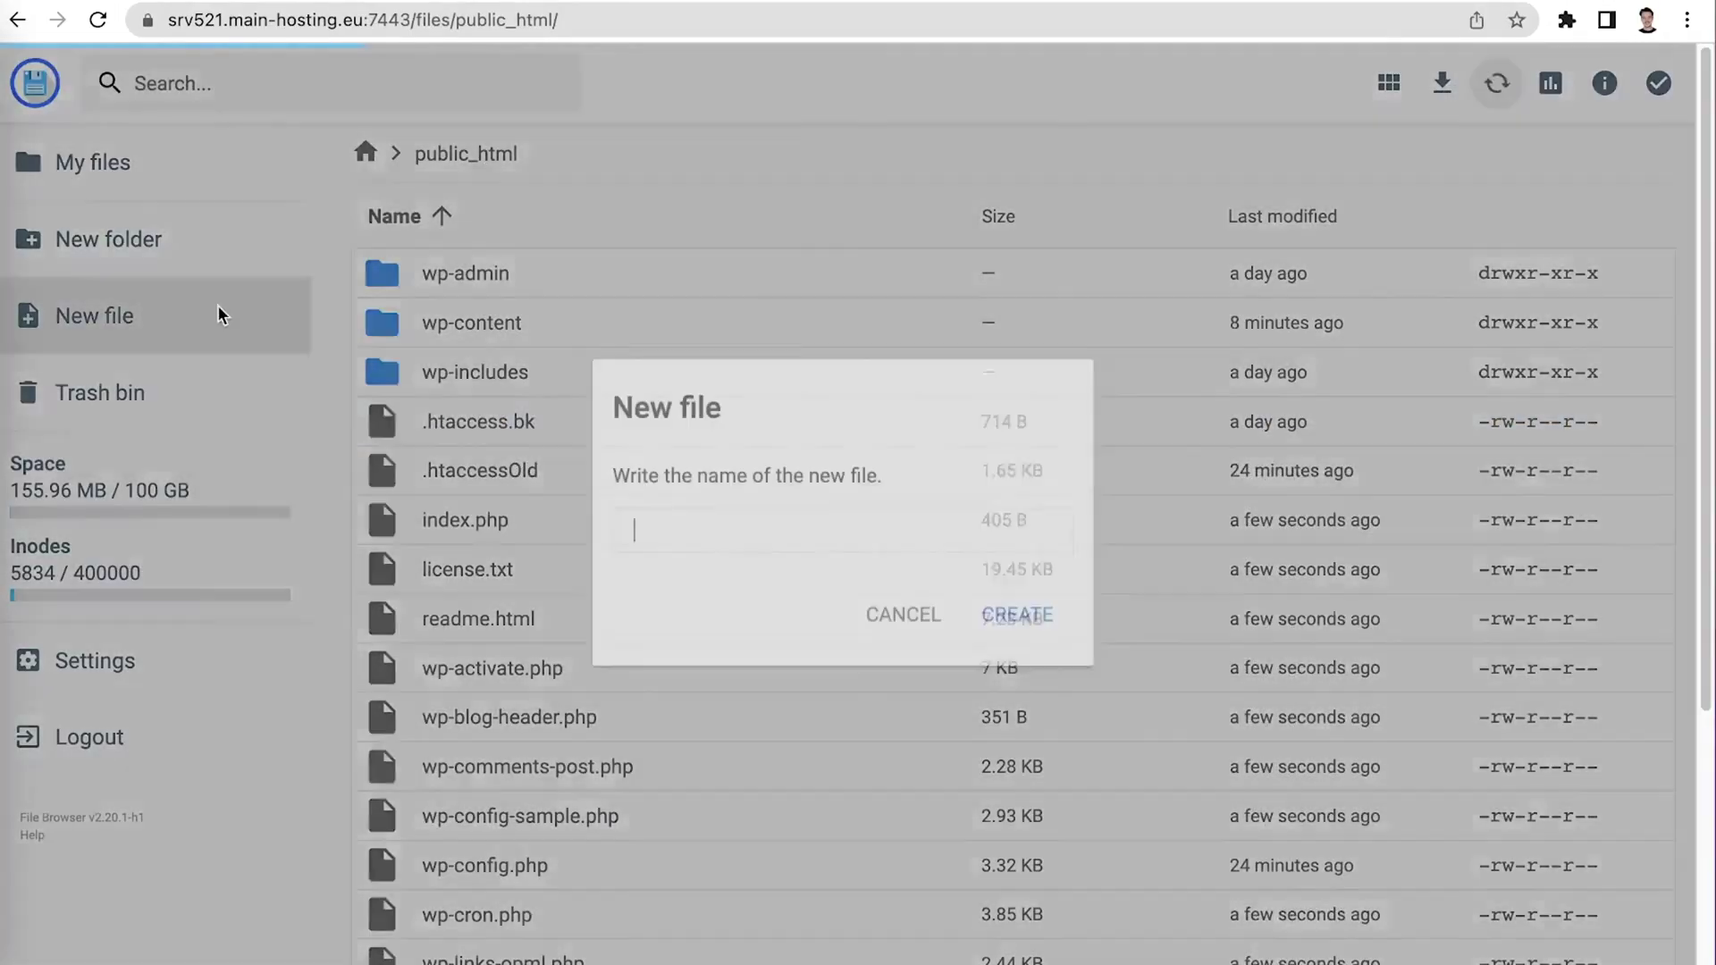
type(".htaccess")
left_click(1024, 615)
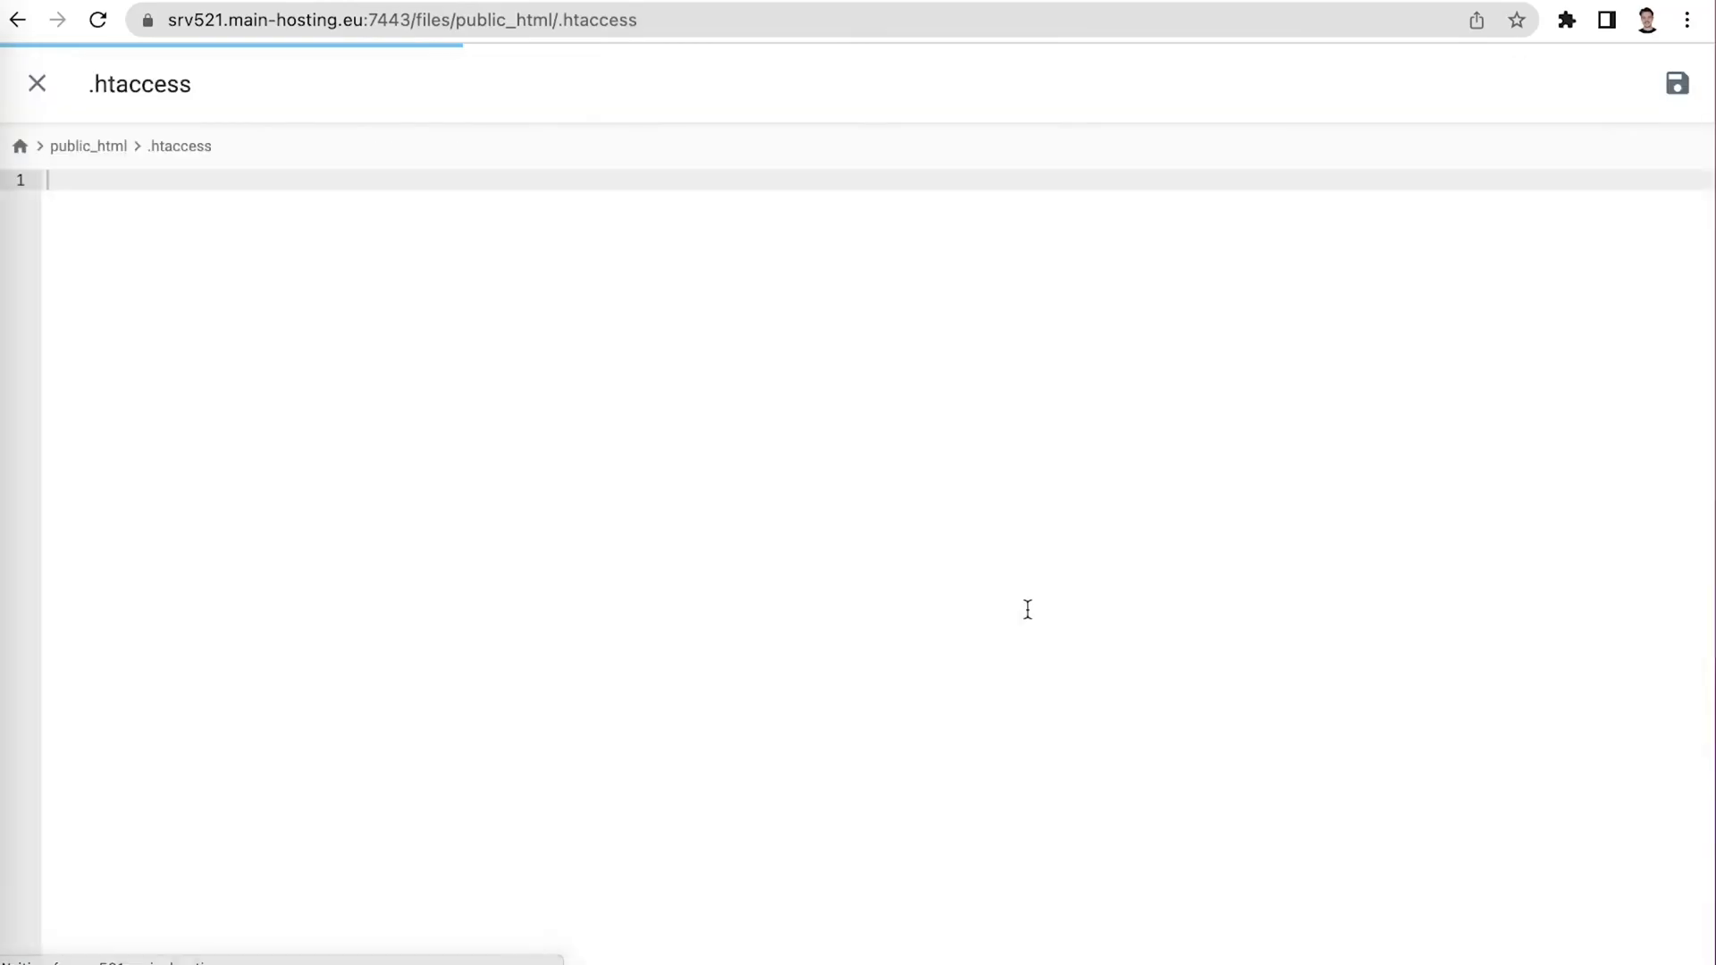
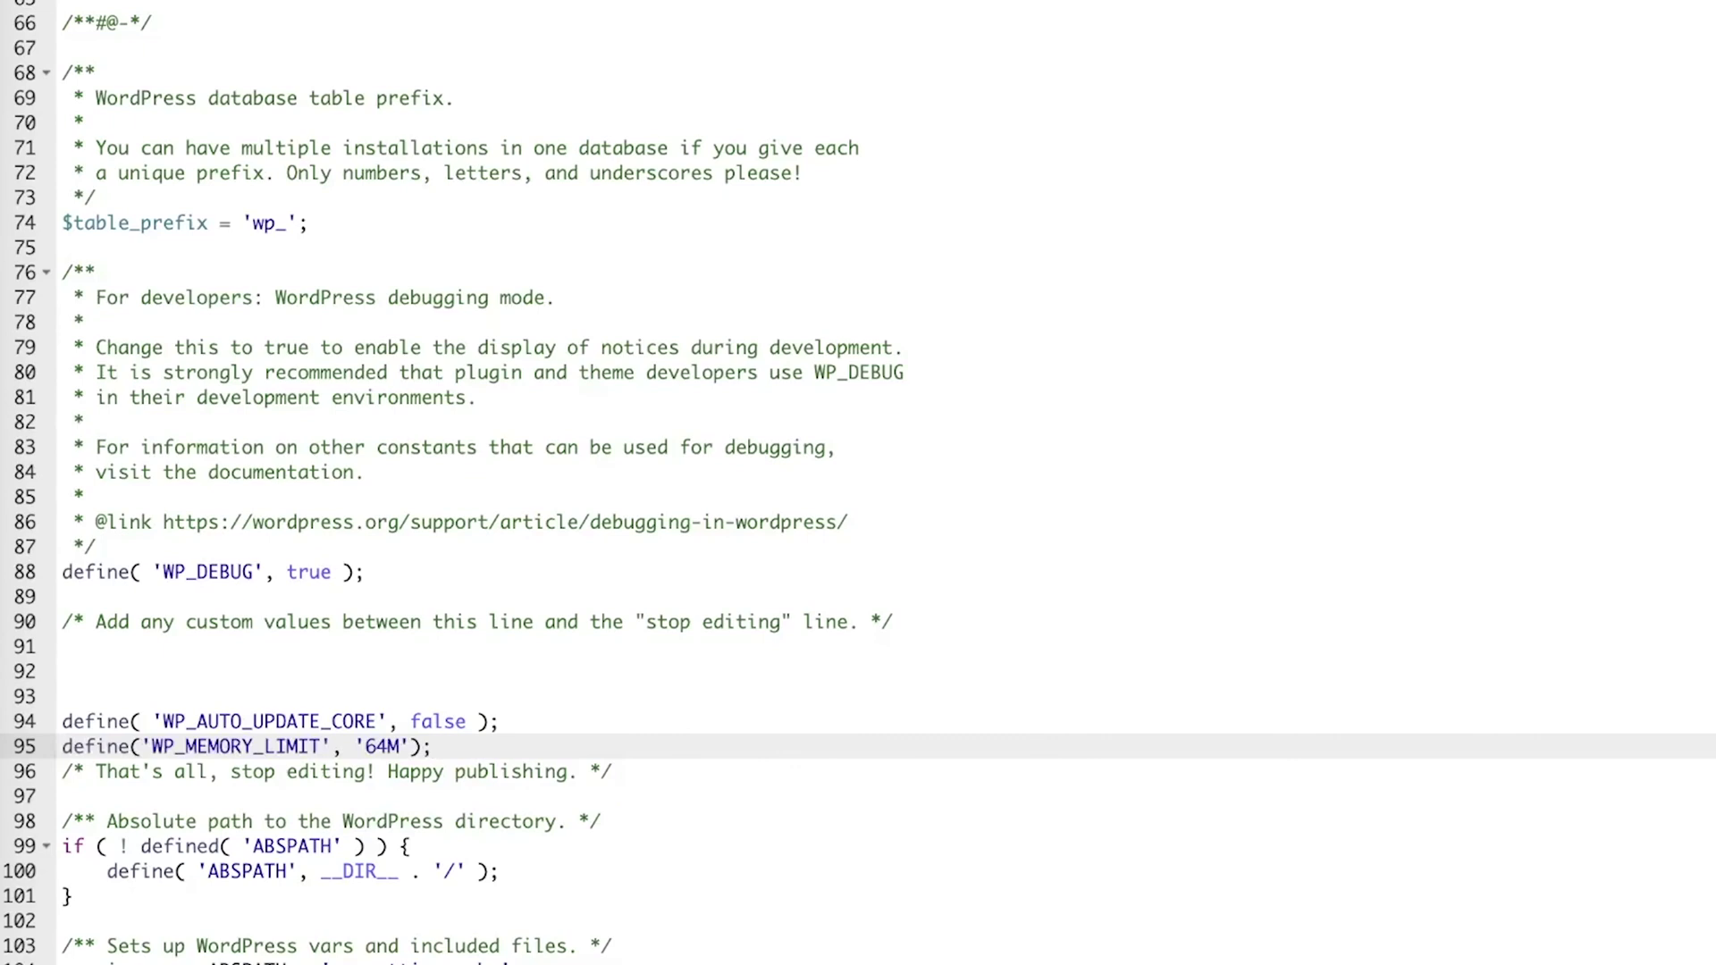
left_click(682, 782)
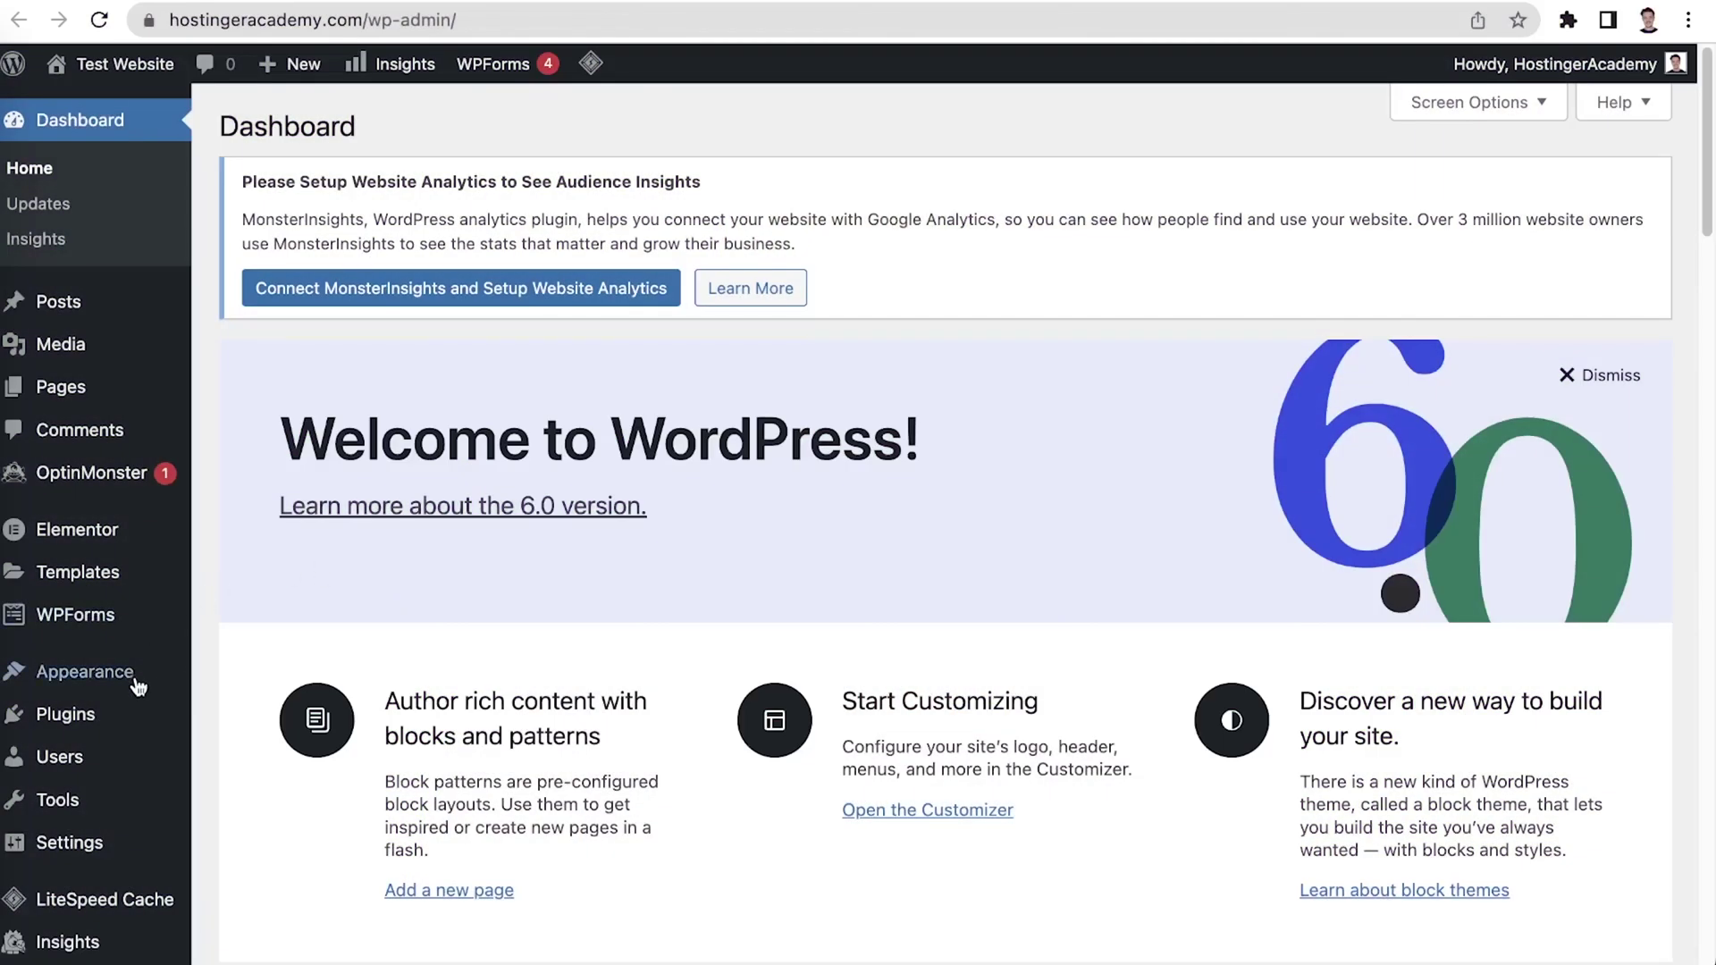
Try to activate the Twenty Twenty theme from the installed themes in the WordPress admin
mouse_move(137, 690)
left_click(230, 651)
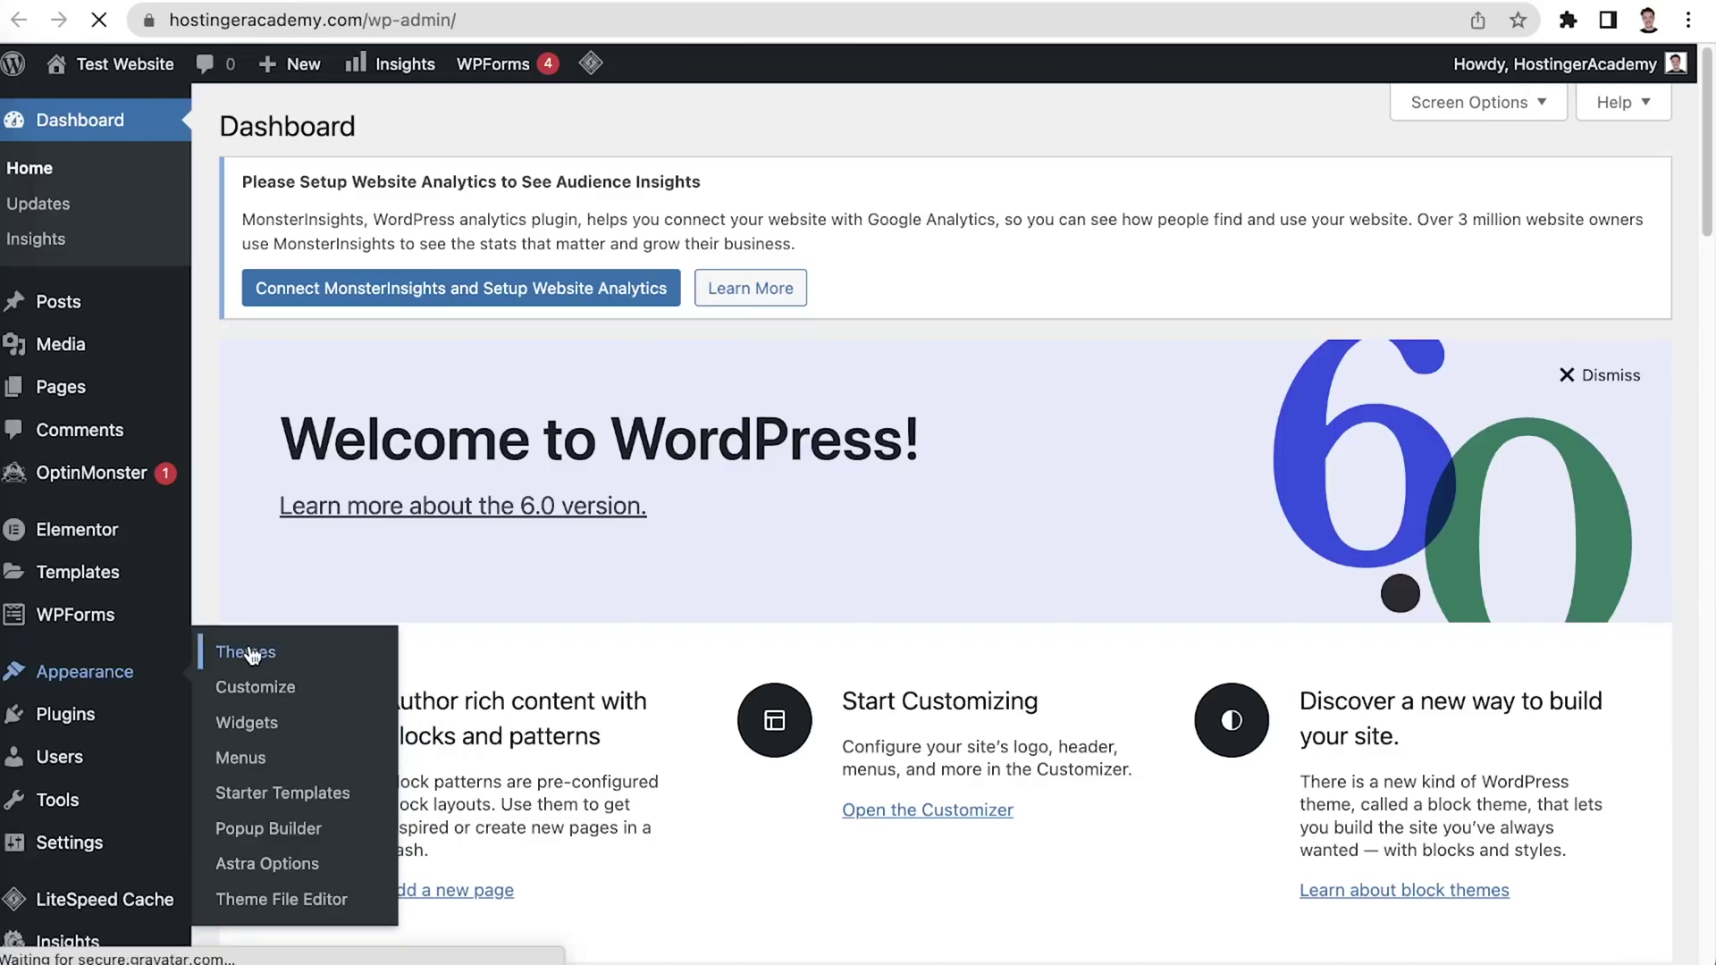
scroll(252, 657, "down", 3)
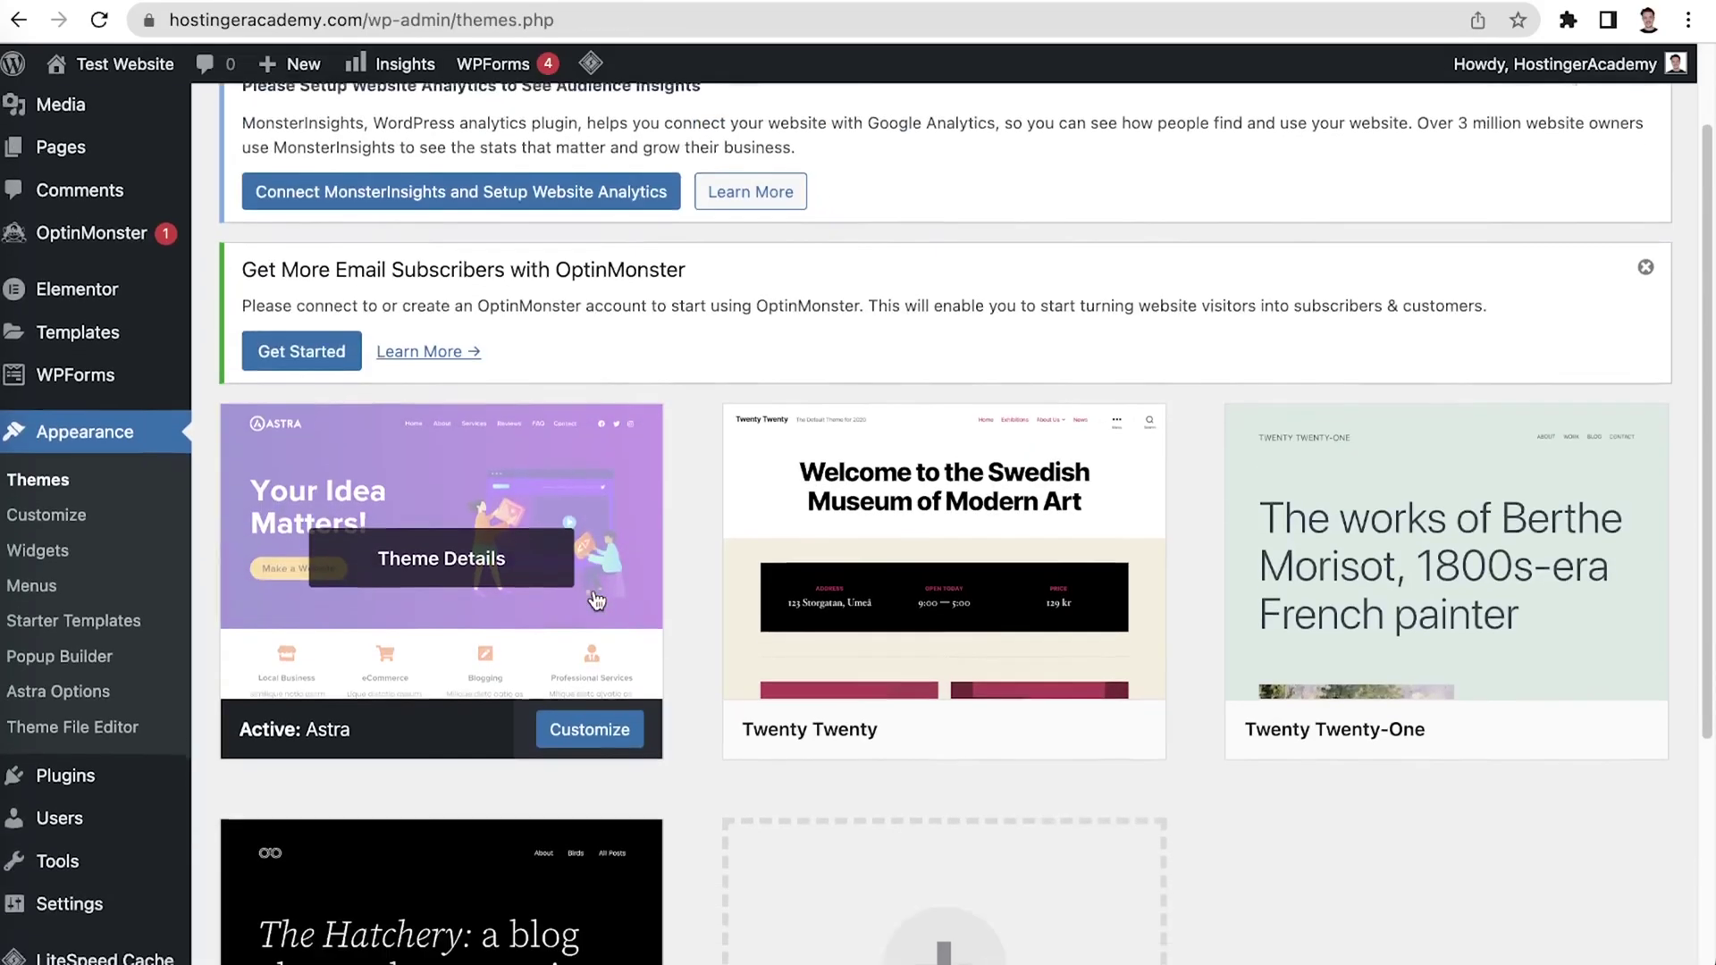
mouse_move(1081, 616)
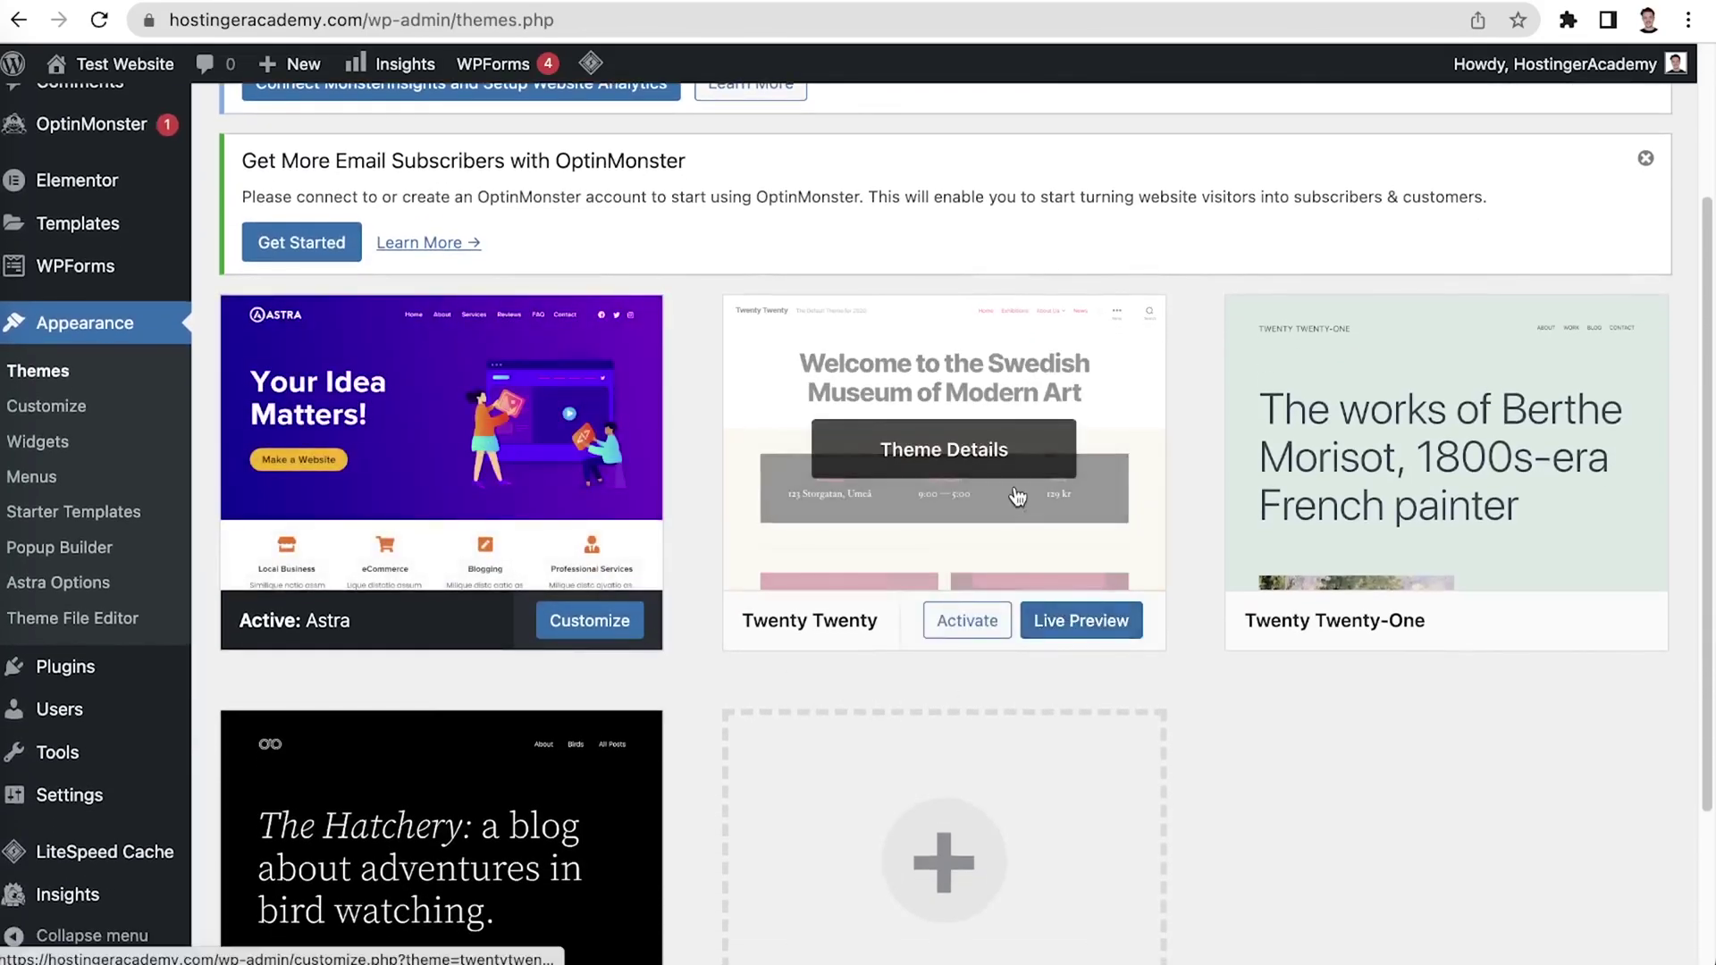
left_click(960, 634)
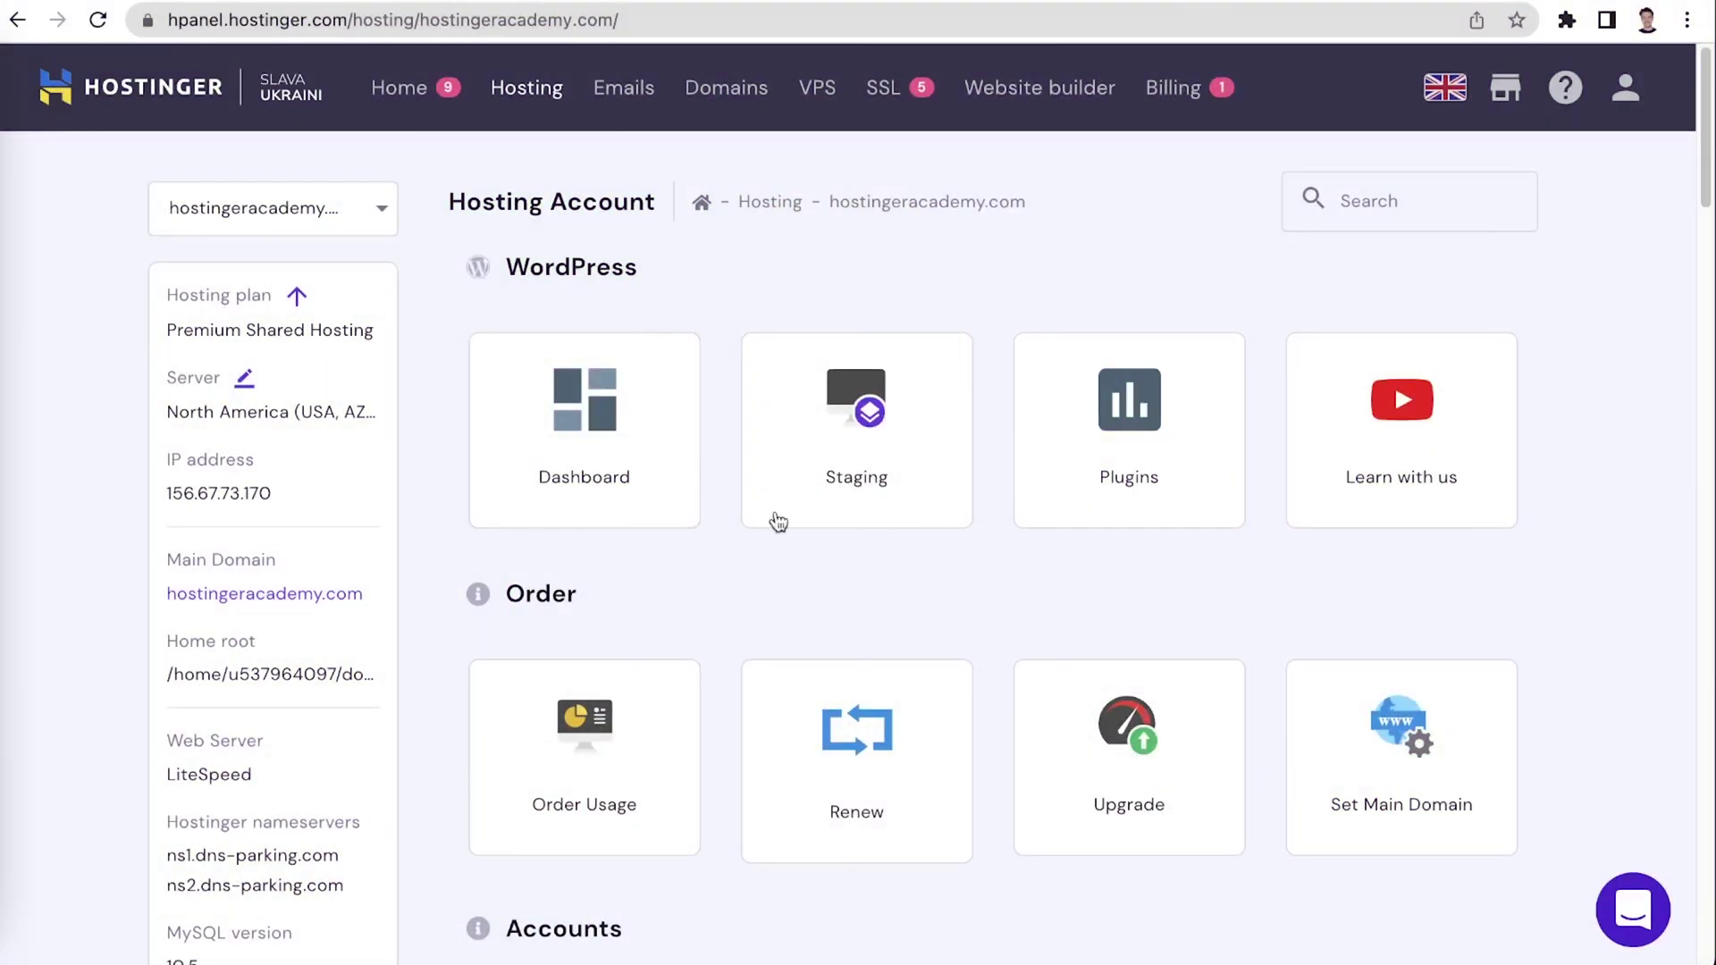
Open the site's database in phpMyAdmin from Hostinger's WordPress dashboard and browse the wp_options table
left_click(638, 437)
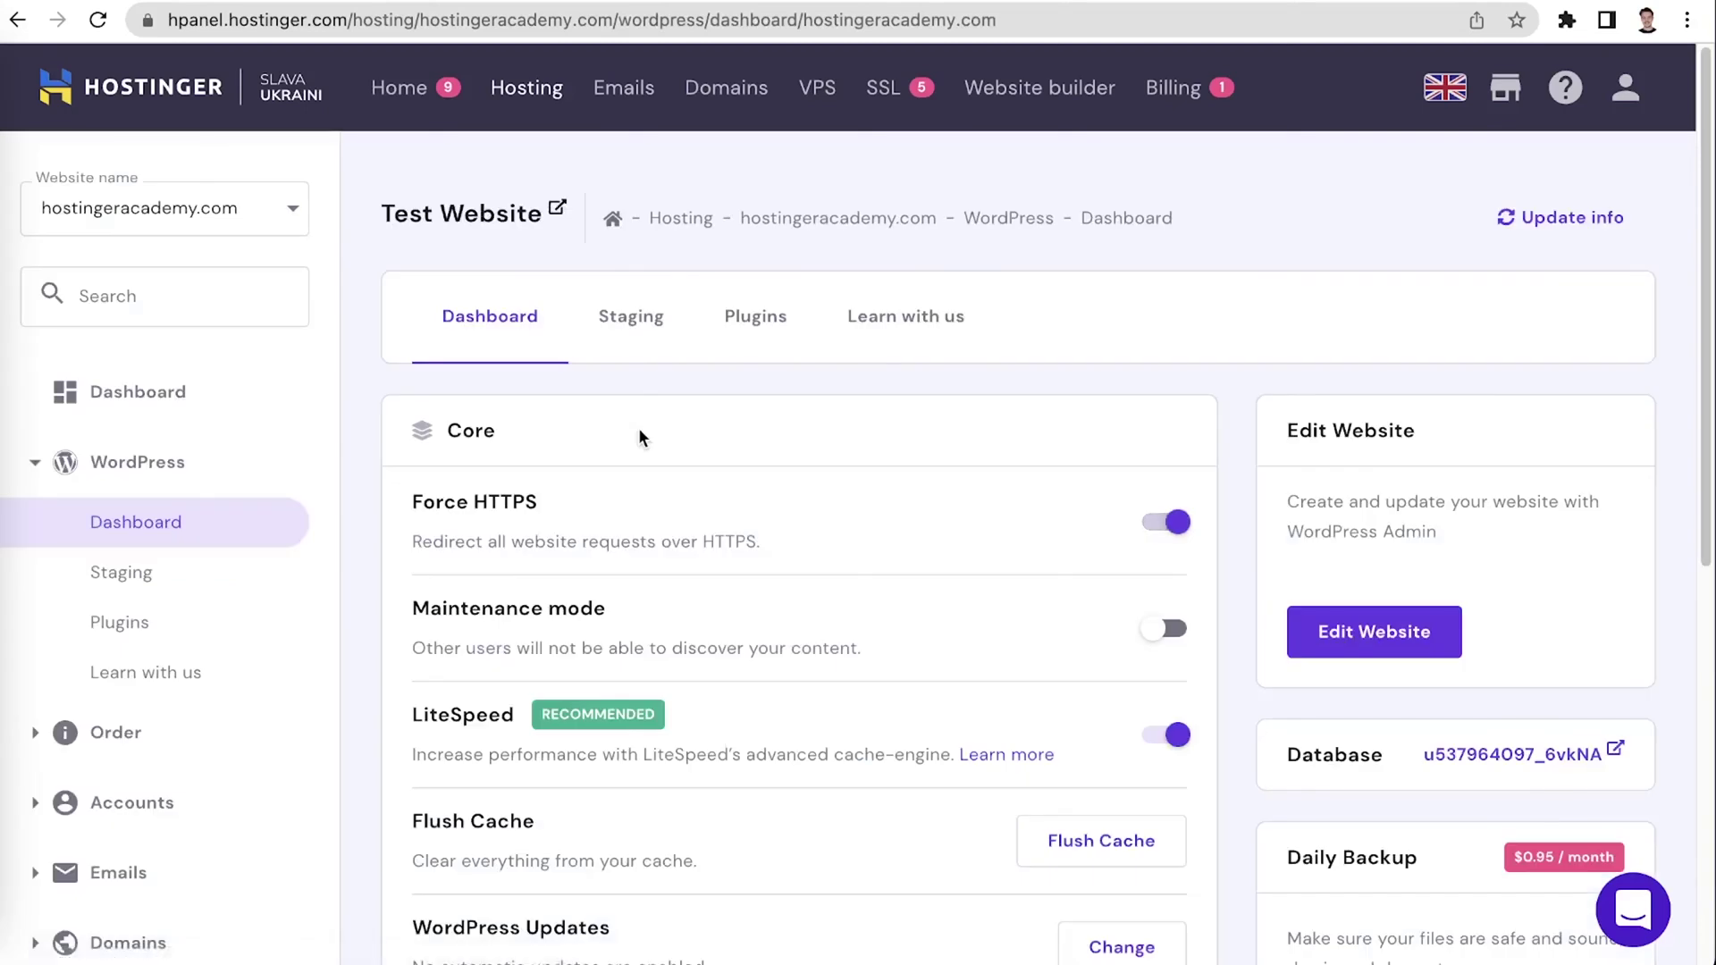
left_click(1520, 755)
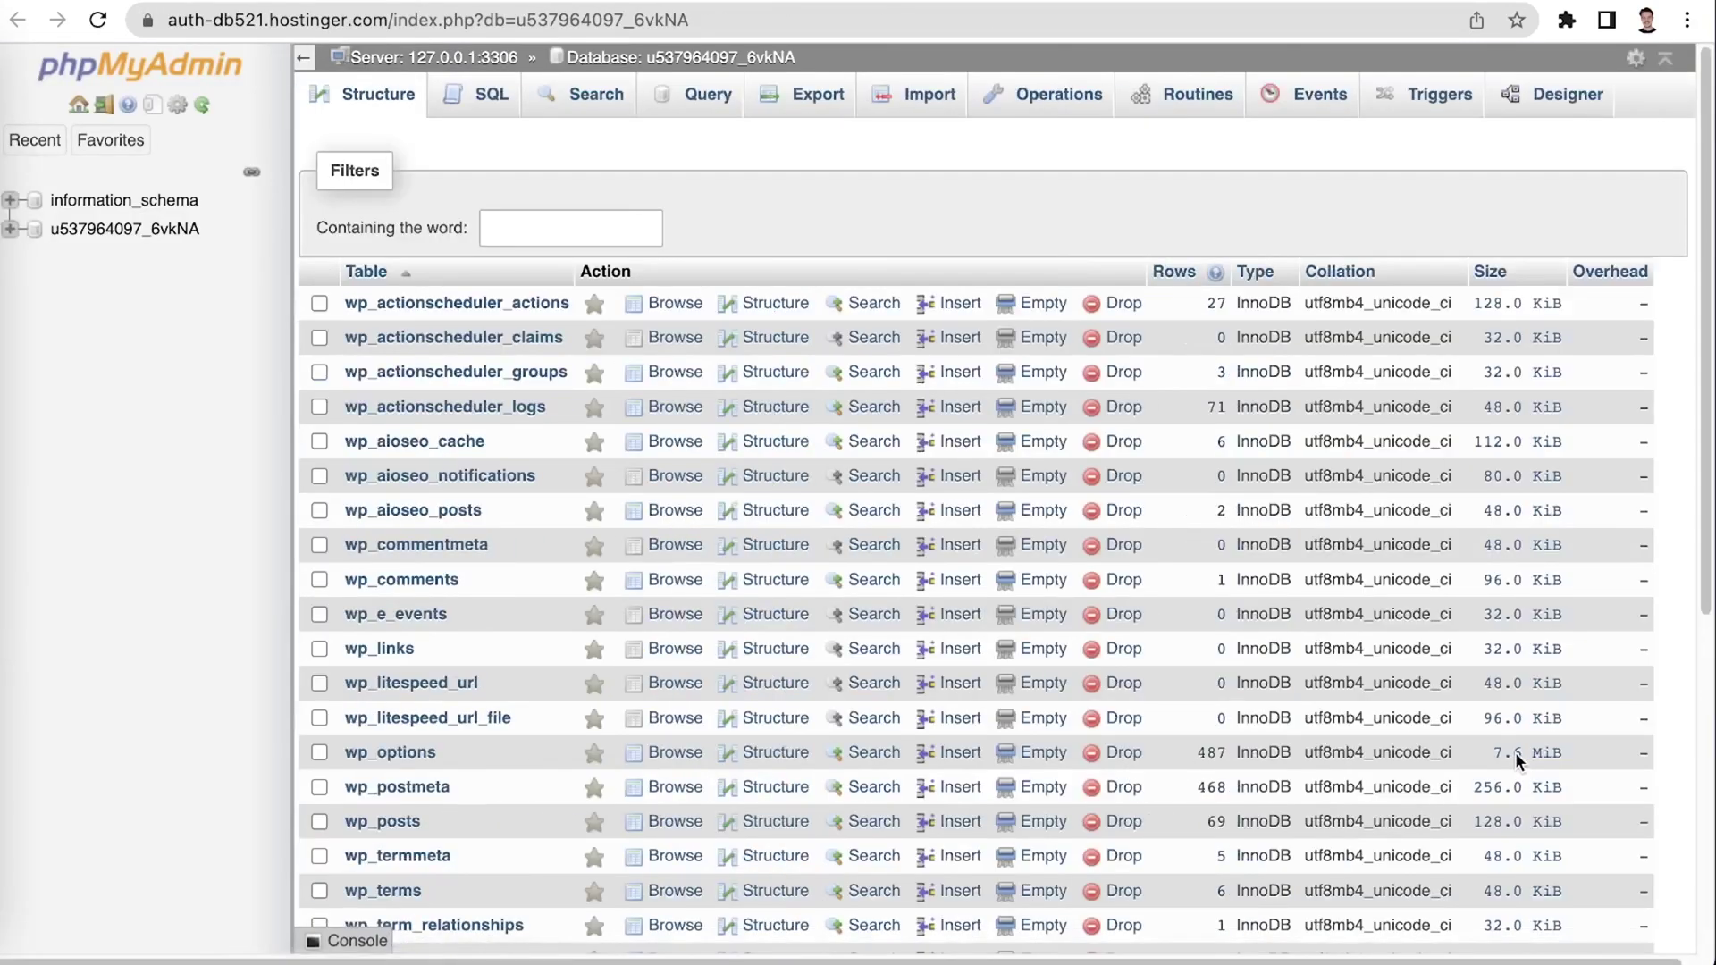
scroll(983, 608, "down", 4)
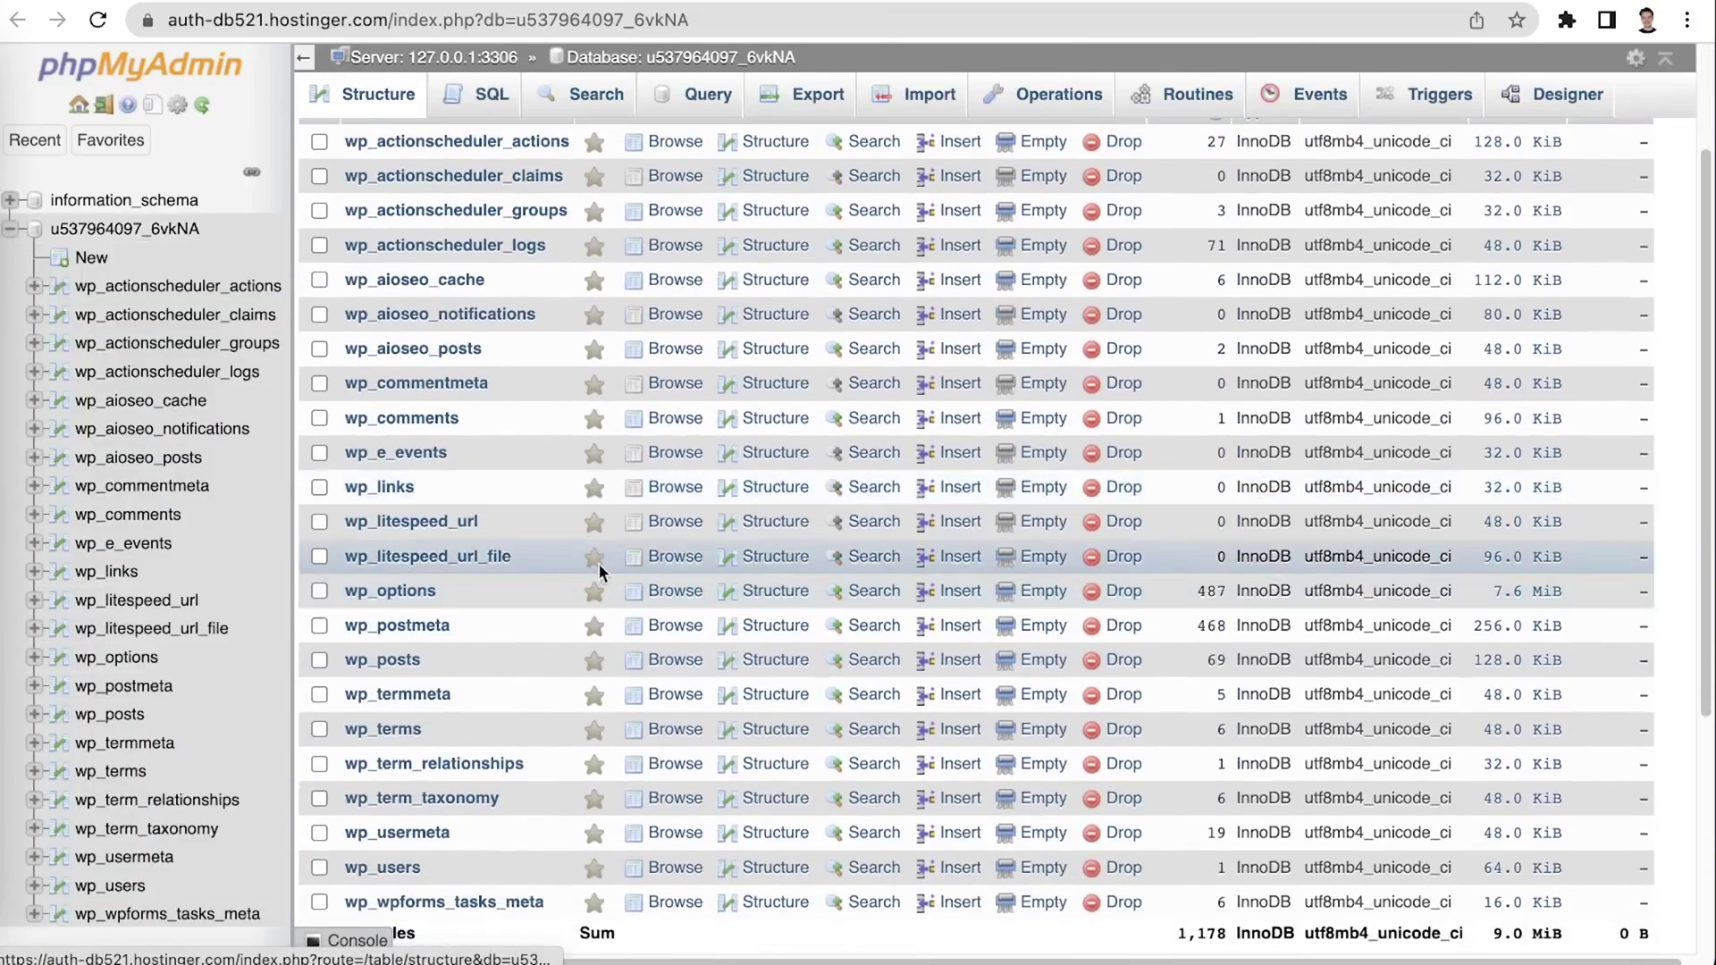
left_click(422, 592)
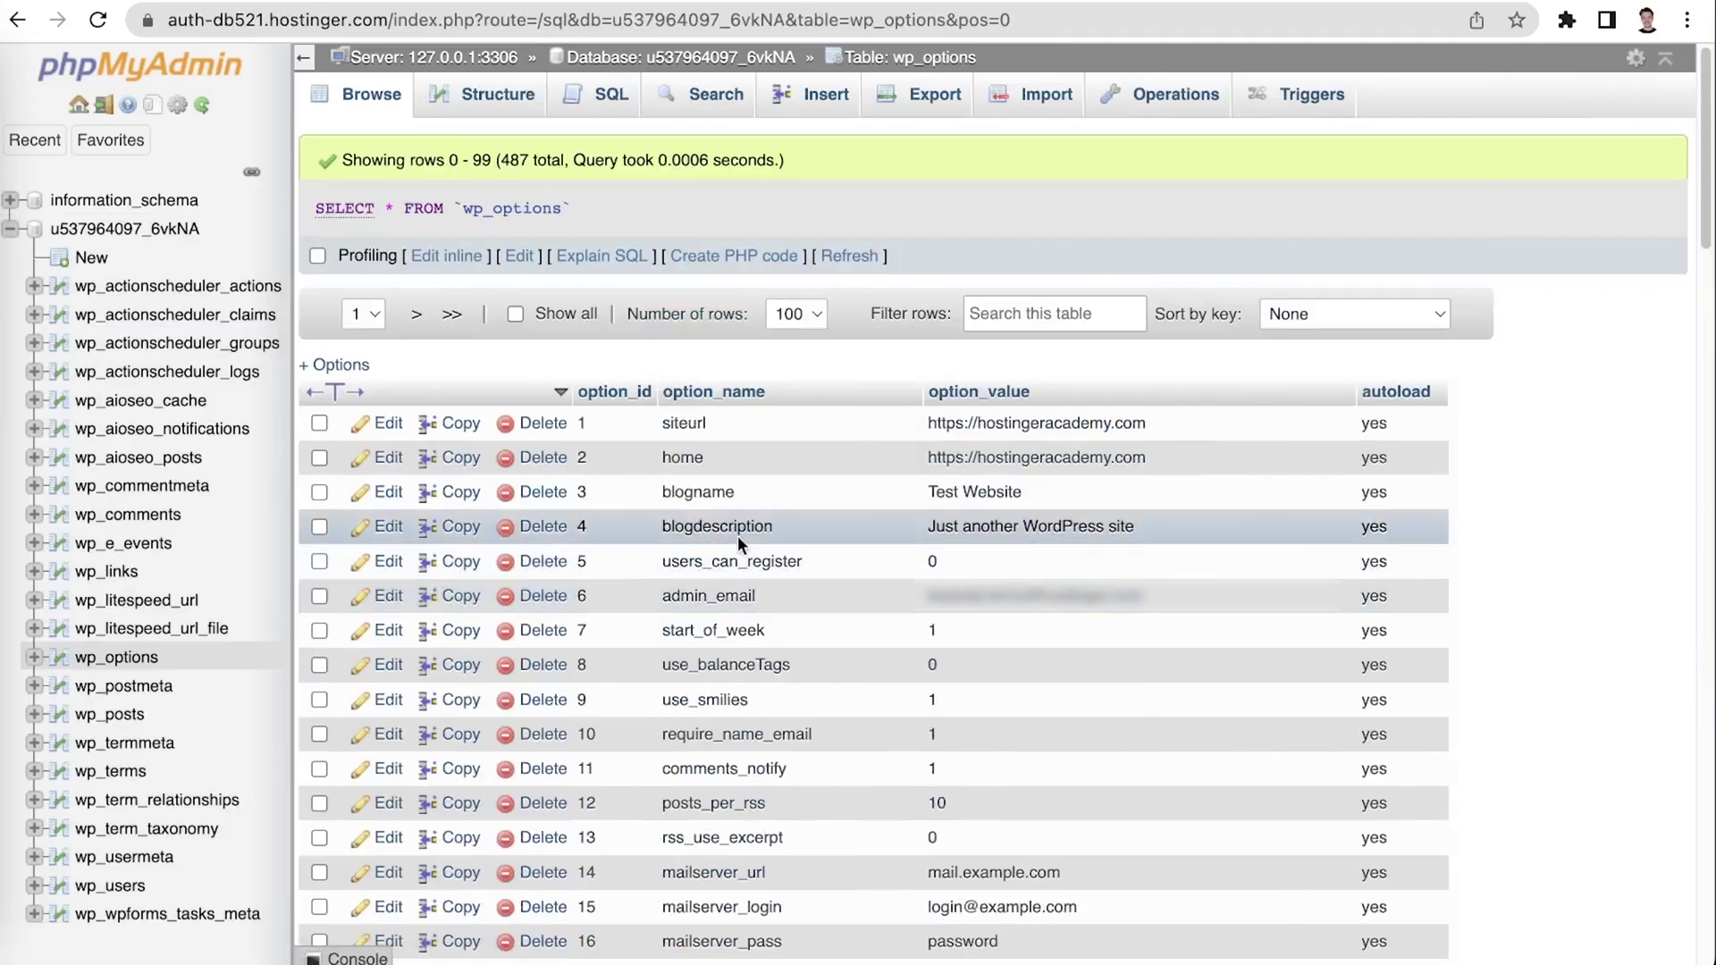
Set the option_value of both the template and stylesheet rows in wp_options to twentytwentytwo
scroll(737, 535, "down", 5)
scroll(737, 534, "down", 10)
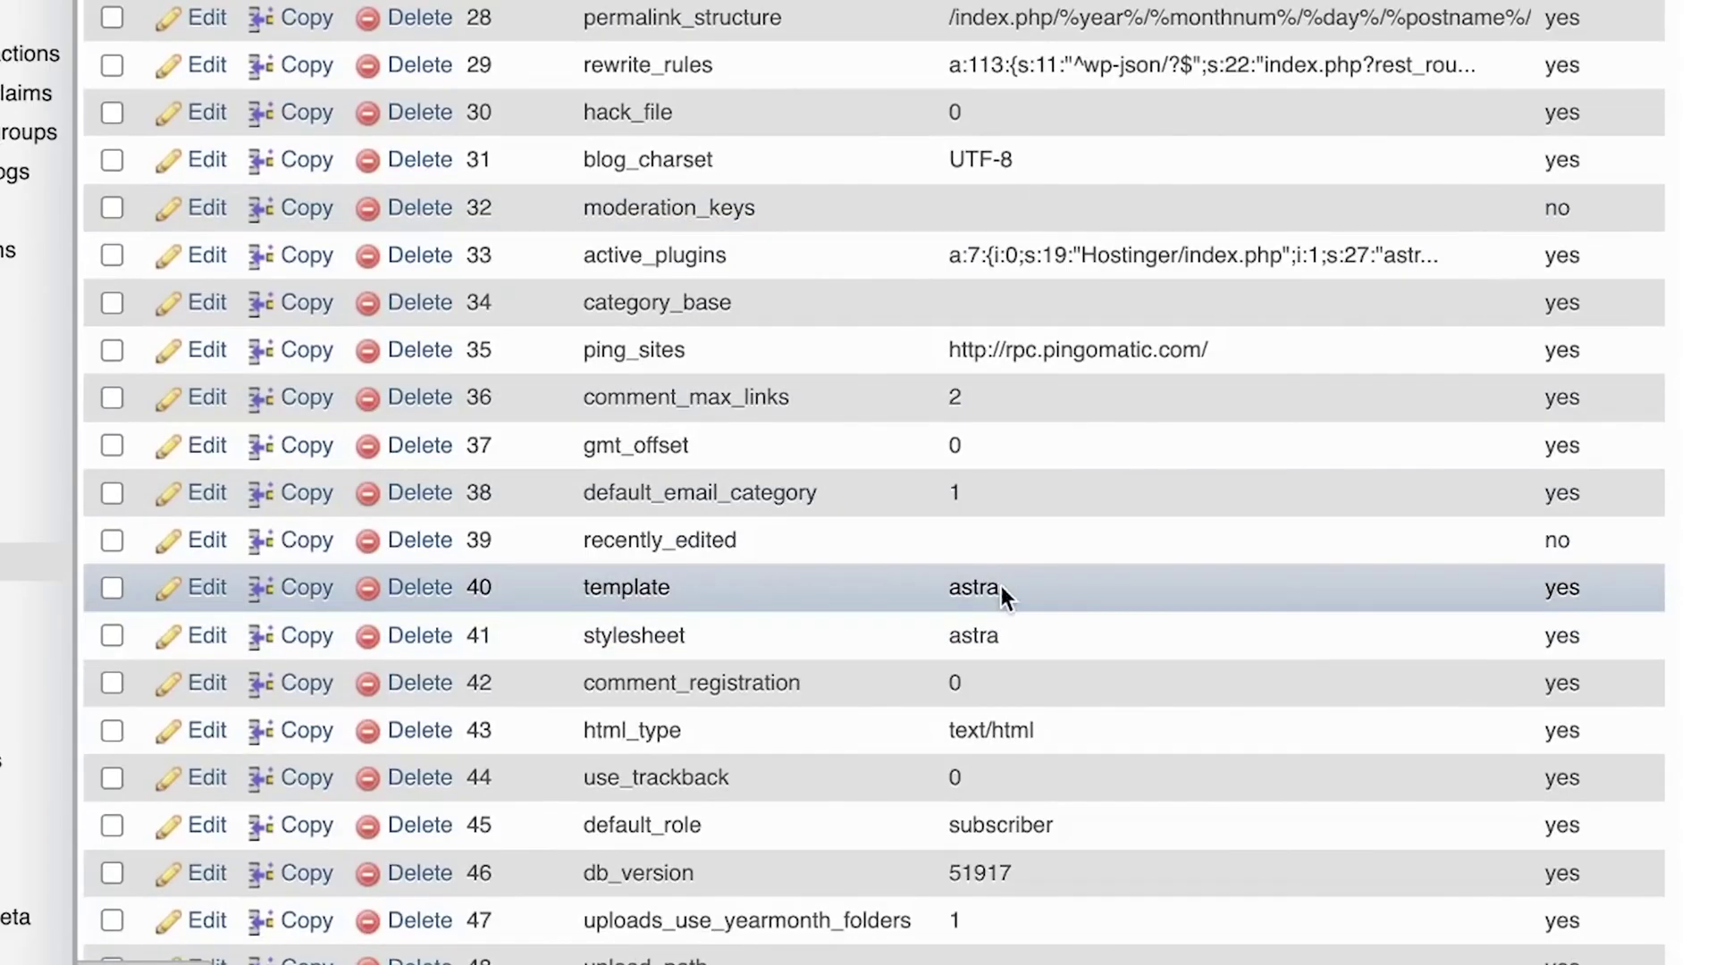
double_click(992, 587)
key("ctrl+a")
type("twentytwentytwo")
key("ctrl+Down")
key("ctrl+a")
type("twentytwentytwo")
left_click(1685, 578)
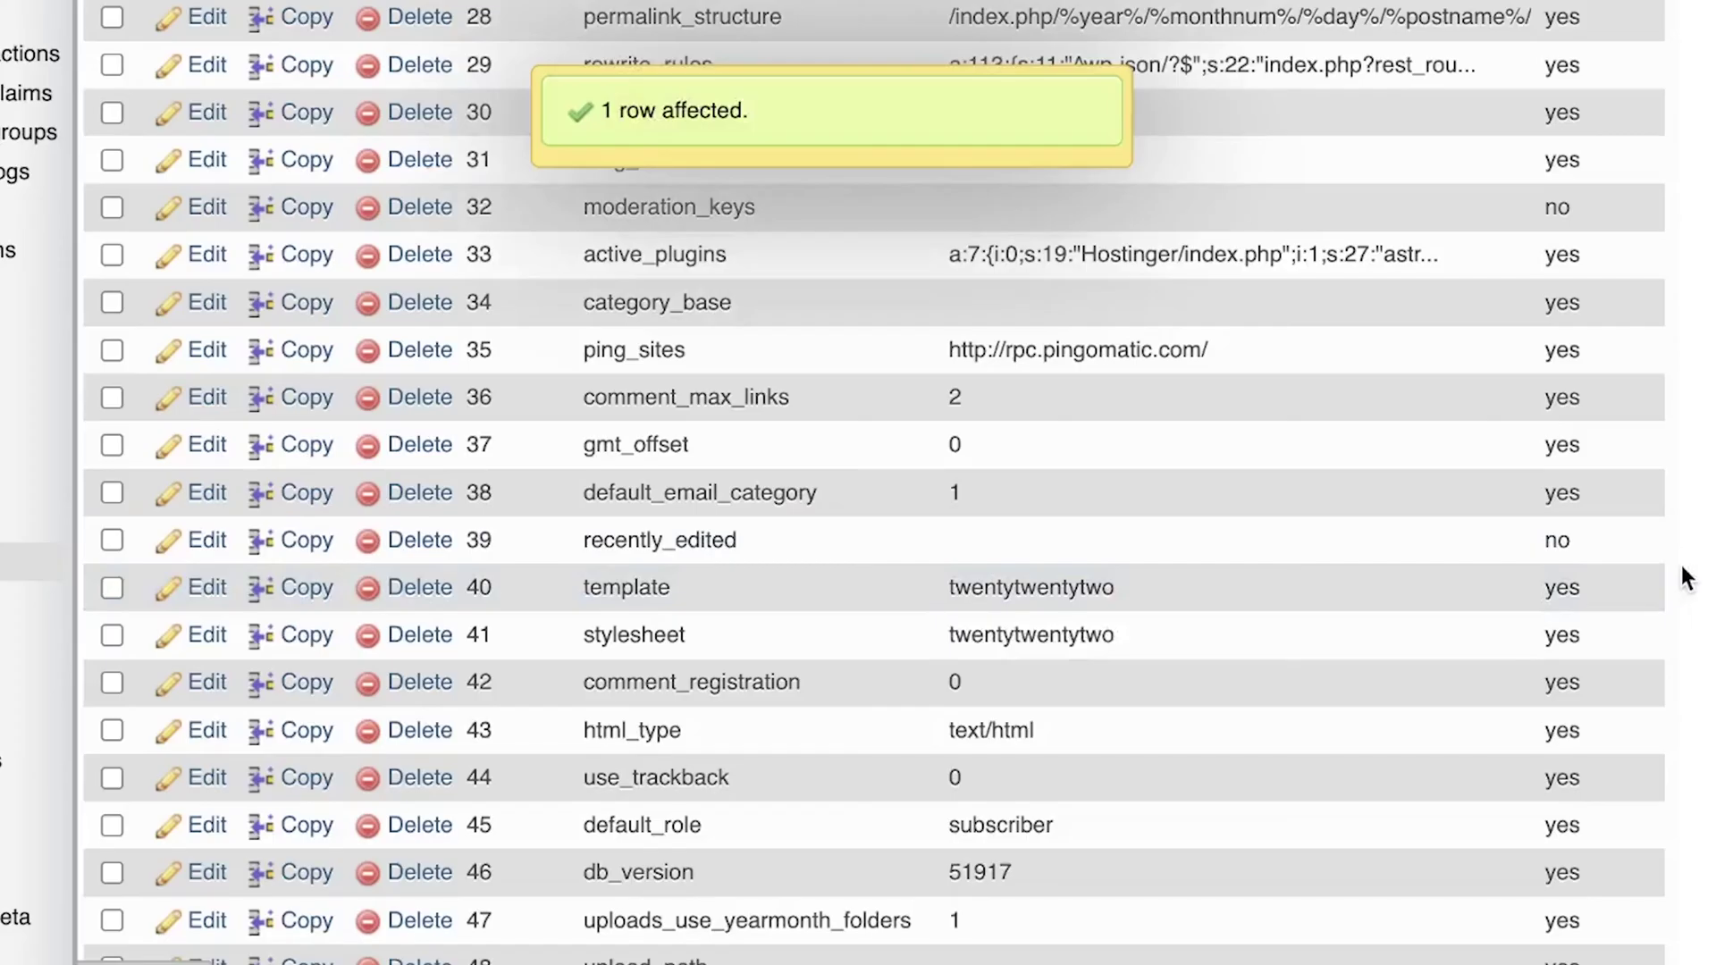